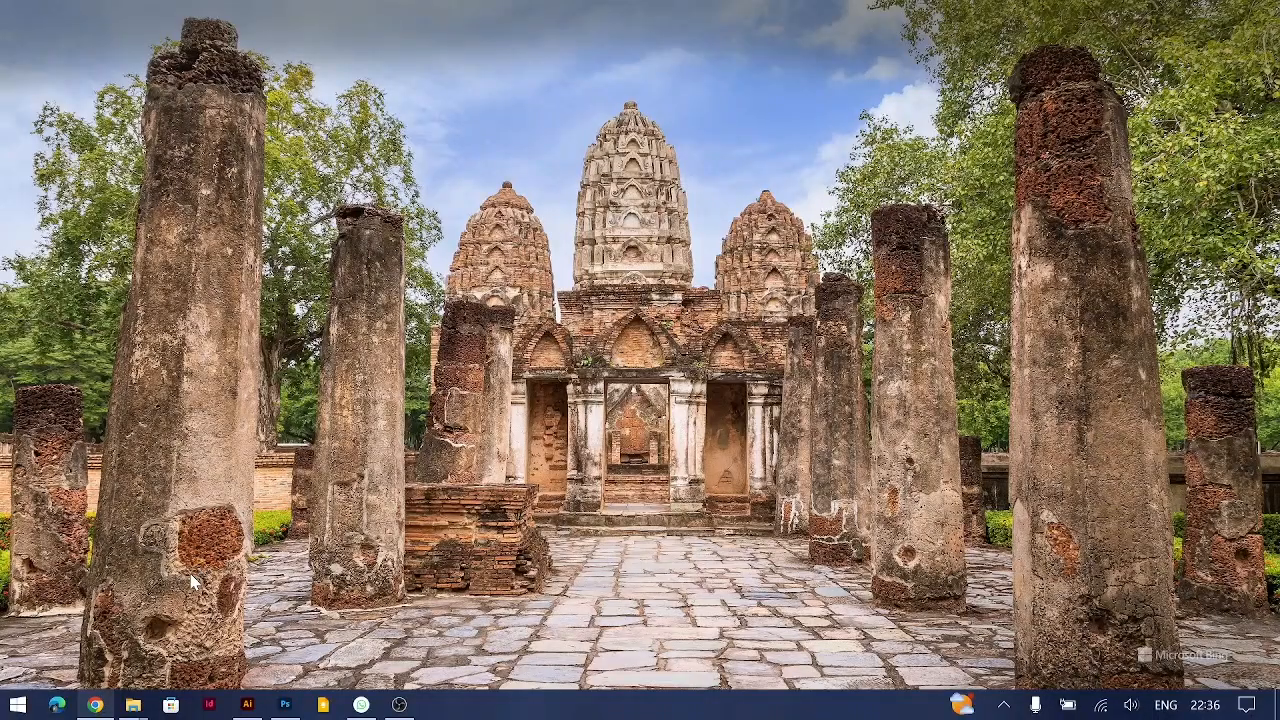
Step: Switch to Chrome and examine the colour pairs offered on the Pigment by ShapeFactory page
{"action": "left_click", "coordinate": [95, 705]}
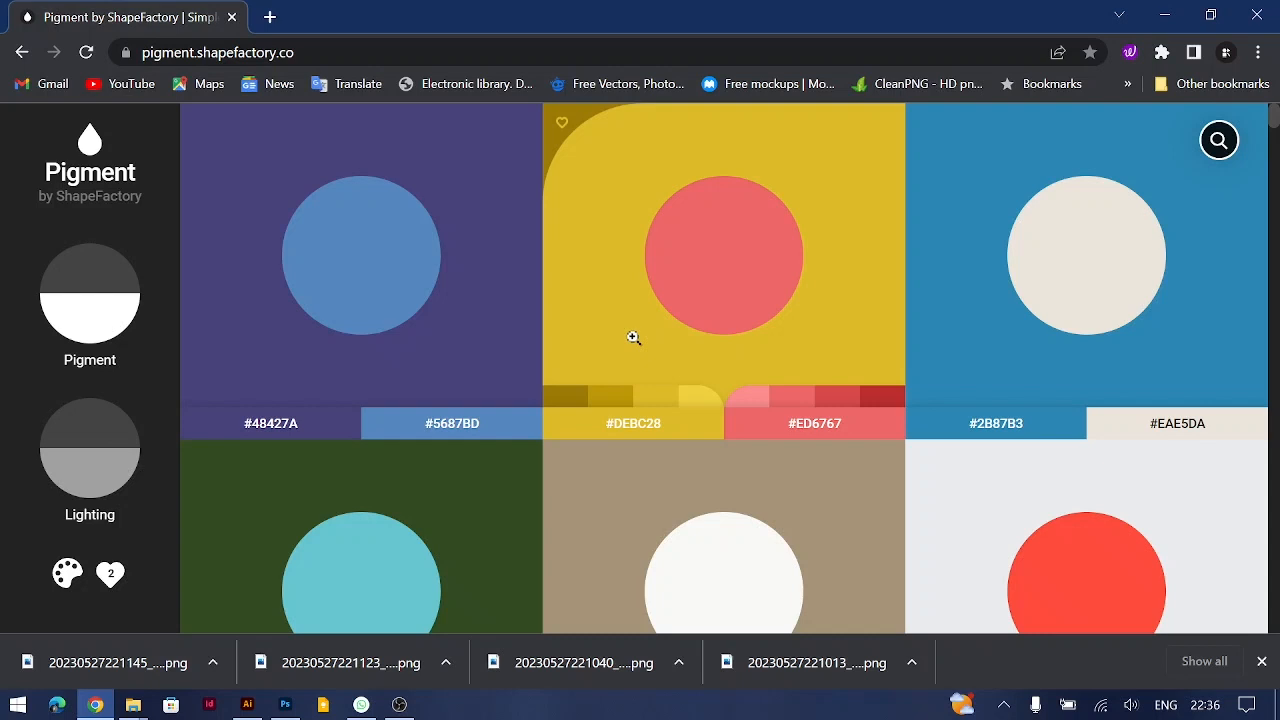
{"action": "scroll", "coordinate": [314, 451], "scroll_direction": "down", "scroll_amount": 5}
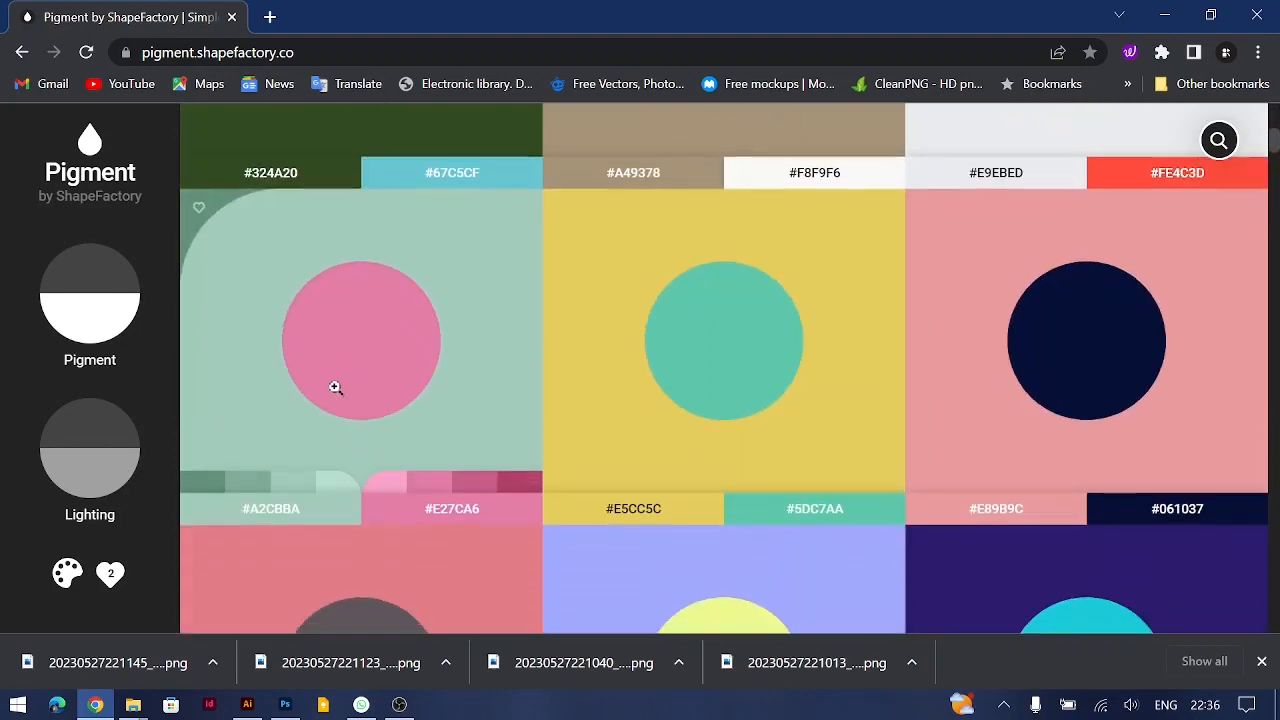
{"action": "scroll", "coordinate": [335, 387], "scroll_direction": "down", "scroll_amount": 4}
{"action": "scroll", "coordinate": [334, 380], "scroll_direction": "up", "scroll_amount": 6}
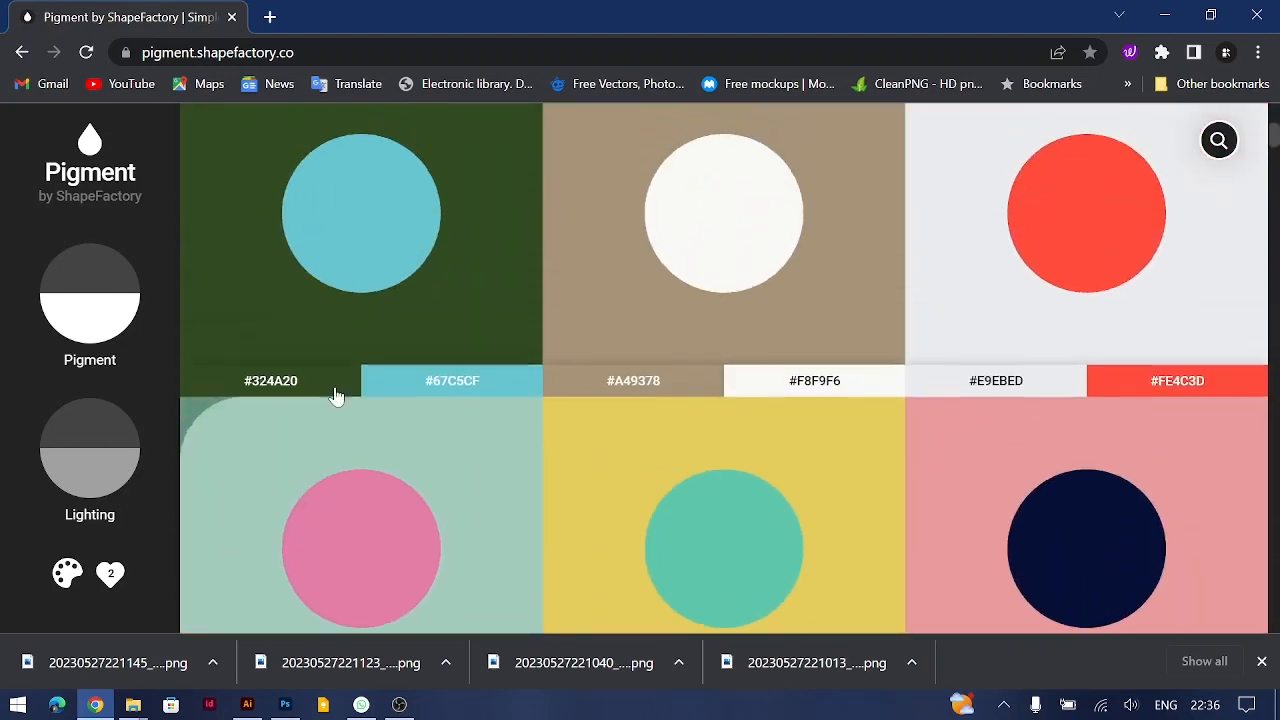
{"action": "scroll", "coordinate": [336, 397], "scroll_direction": "up", "scroll_amount": 3}
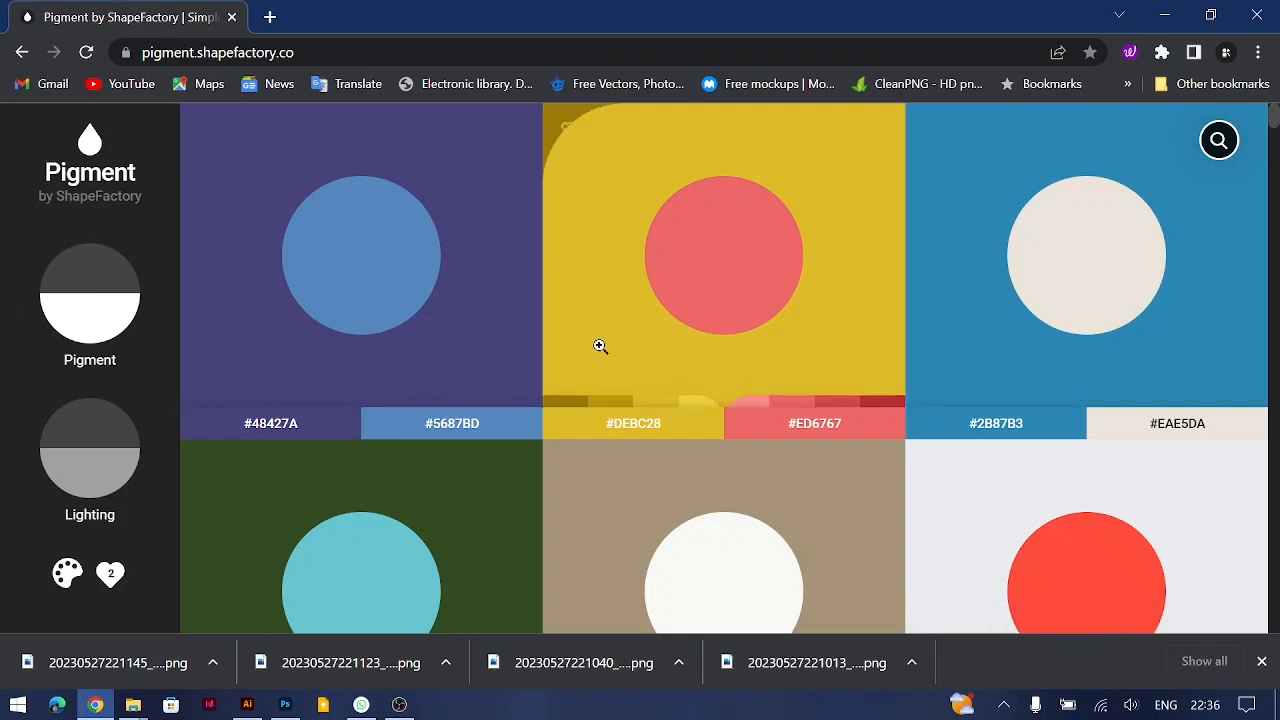
{"action": "scroll", "coordinate": [599, 346], "scroll_direction": "down", "scroll_amount": 1}
{"action": "scroll", "coordinate": [599, 346], "scroll_direction": "up", "scroll_amount": 1}
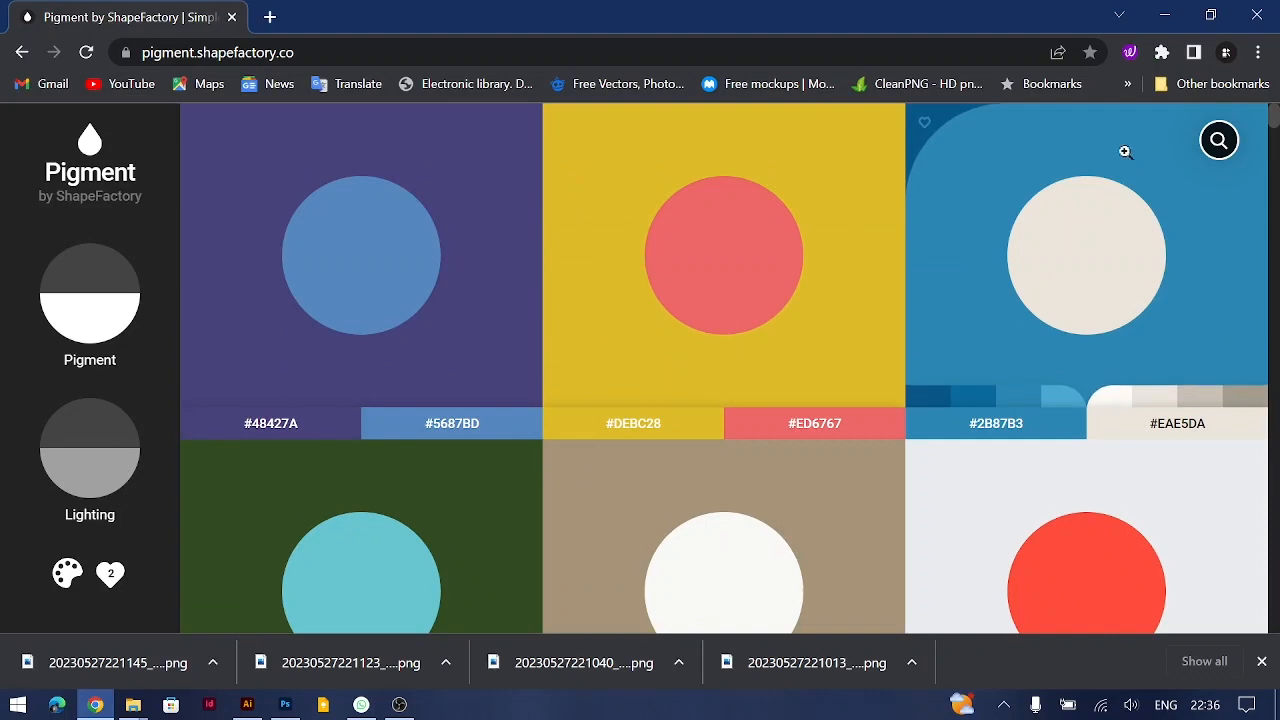
Step: View the details of the #2B87B3 and #EAE5DA colour pair and return to the grid
{"action": "left_click", "coordinate": [1090, 304]}
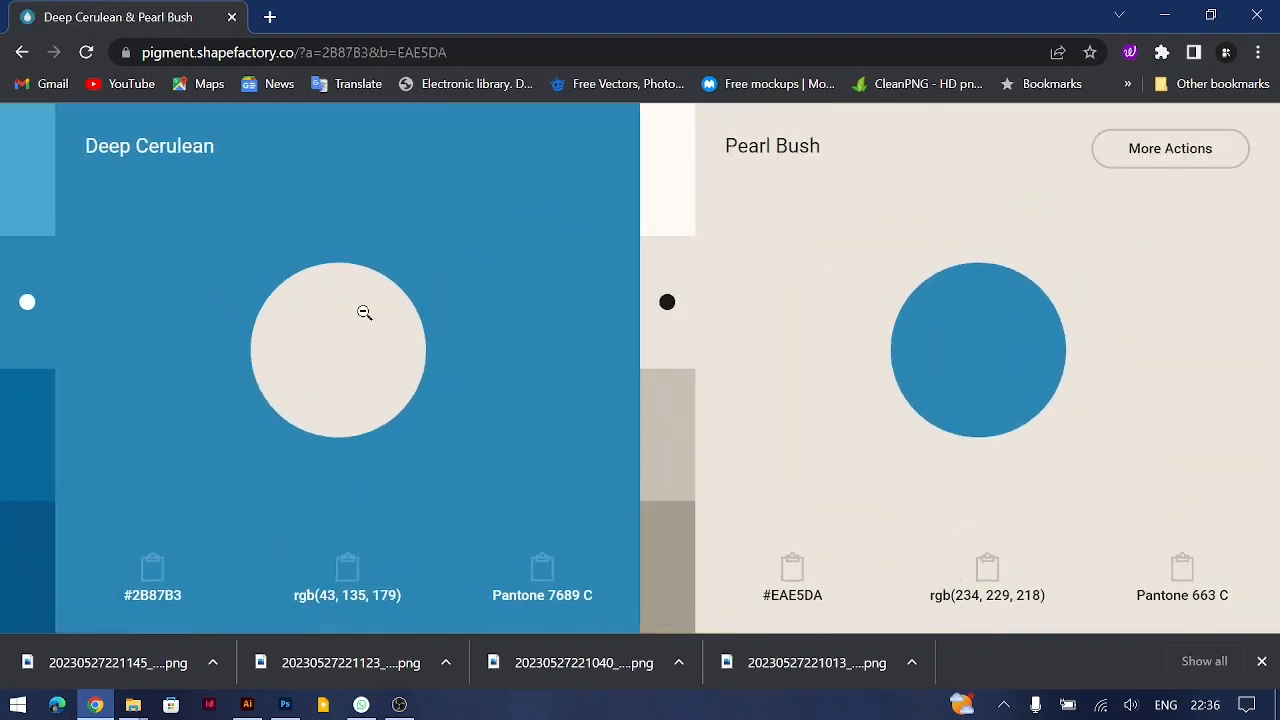
{"action": "left_click", "coordinate": [263, 409]}
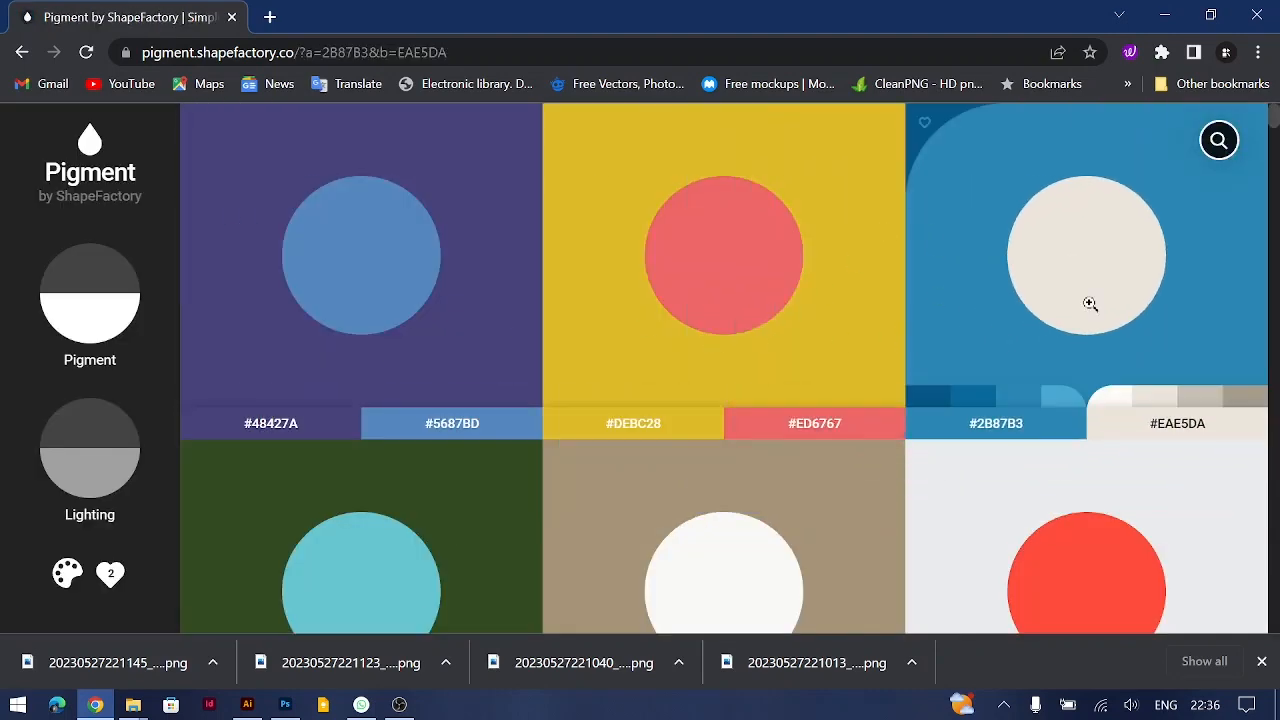
{"action": "left_click", "coordinate": [1089, 306]}
{"action": "left_click", "coordinate": [263, 409]}
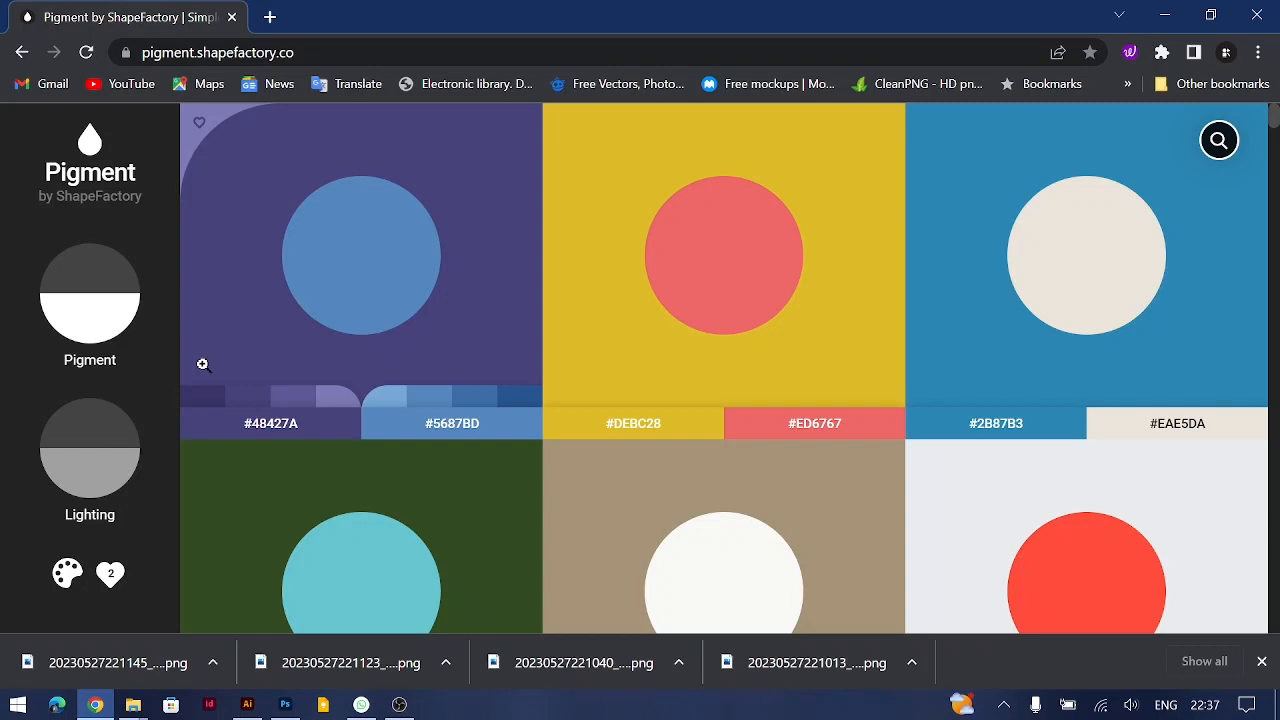
Step: Try the maximum Pigment and Lighting levels, settling on Pigment slightly above half and Lighting slightly below half
{"action": "left_click_drag", "start_coordinate": [80, 295], "coordinate": [88, 218]}
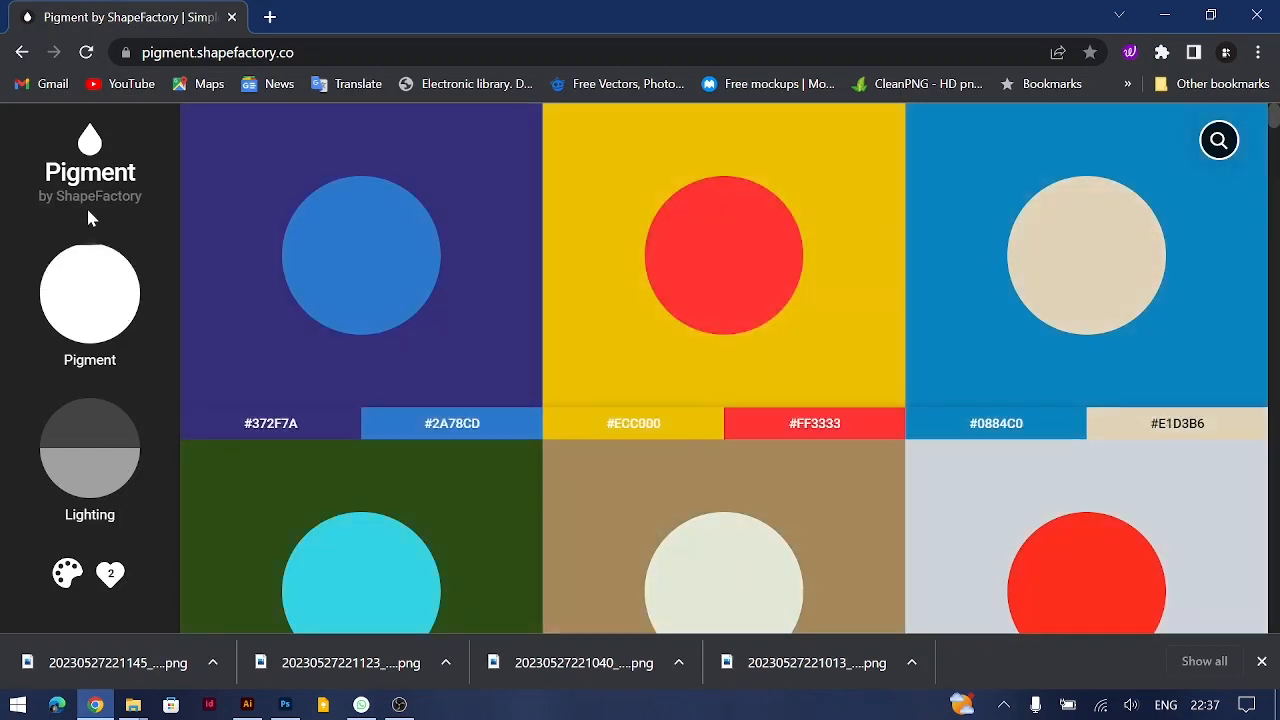
{"action": "mouse_move", "coordinate": [84, 266]}
{"action": "left_mouse_down"}
{"action": "mouse_move", "coordinate": [92, 340]}
{"action": "mouse_move", "coordinate": [92, 285]}
{"action": "left_mouse_up"}
{"action": "left_click_drag", "start_coordinate": [74, 463], "coordinate": [81, 404]}
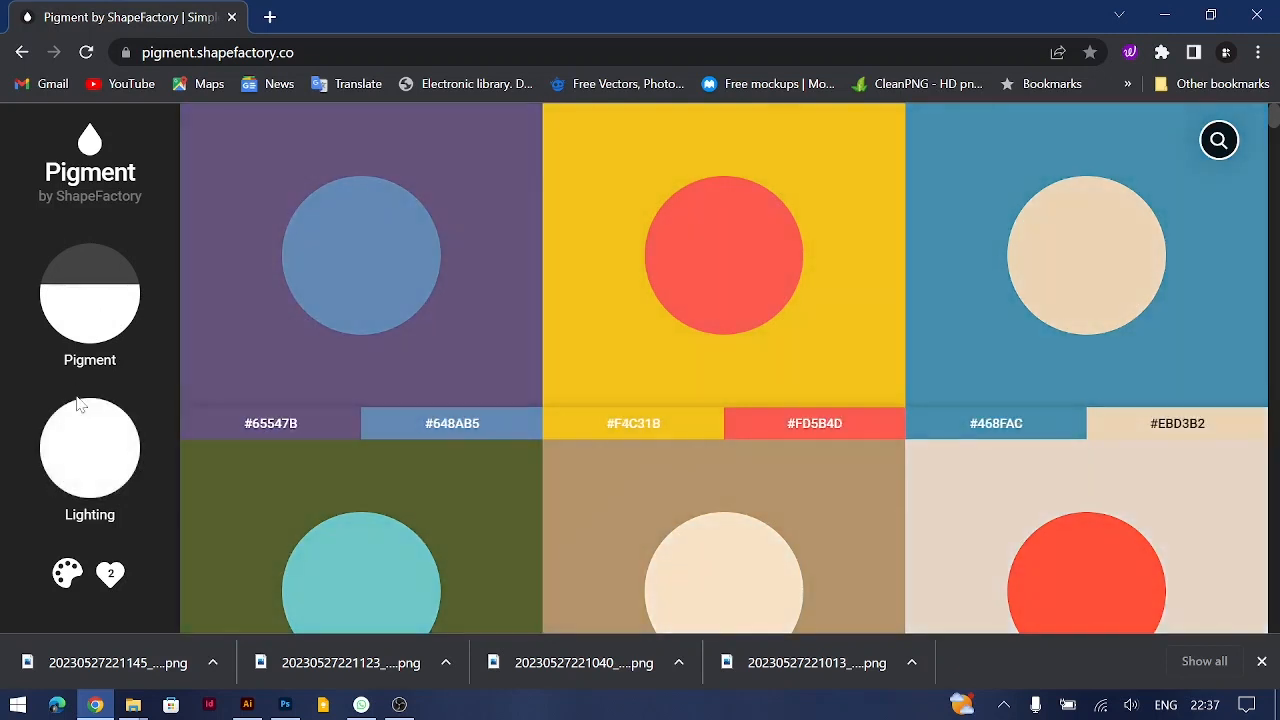
{"action": "left_click_drag", "start_coordinate": [81, 404], "coordinate": [86, 454]}
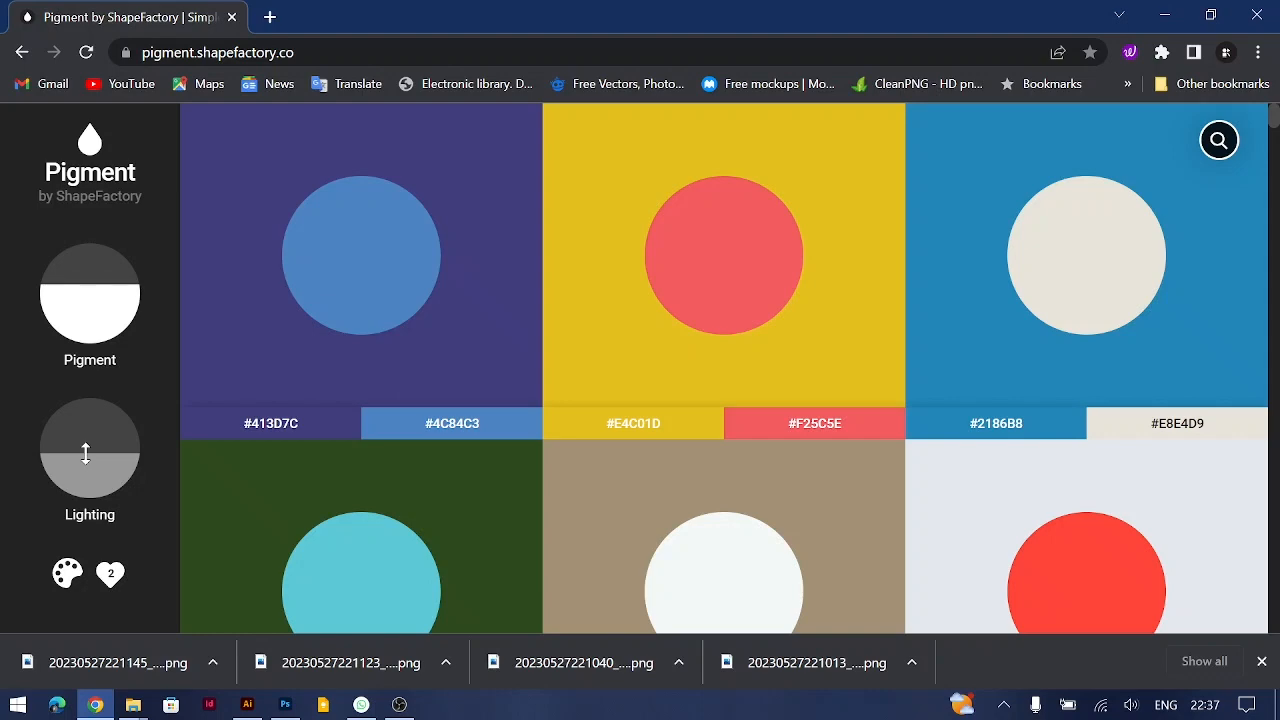
Step: Browse the adjusted colour pairs and filter them to the yellow colour family
{"action": "scroll", "coordinate": [366, 489], "scroll_direction": "down", "scroll_amount": 20}
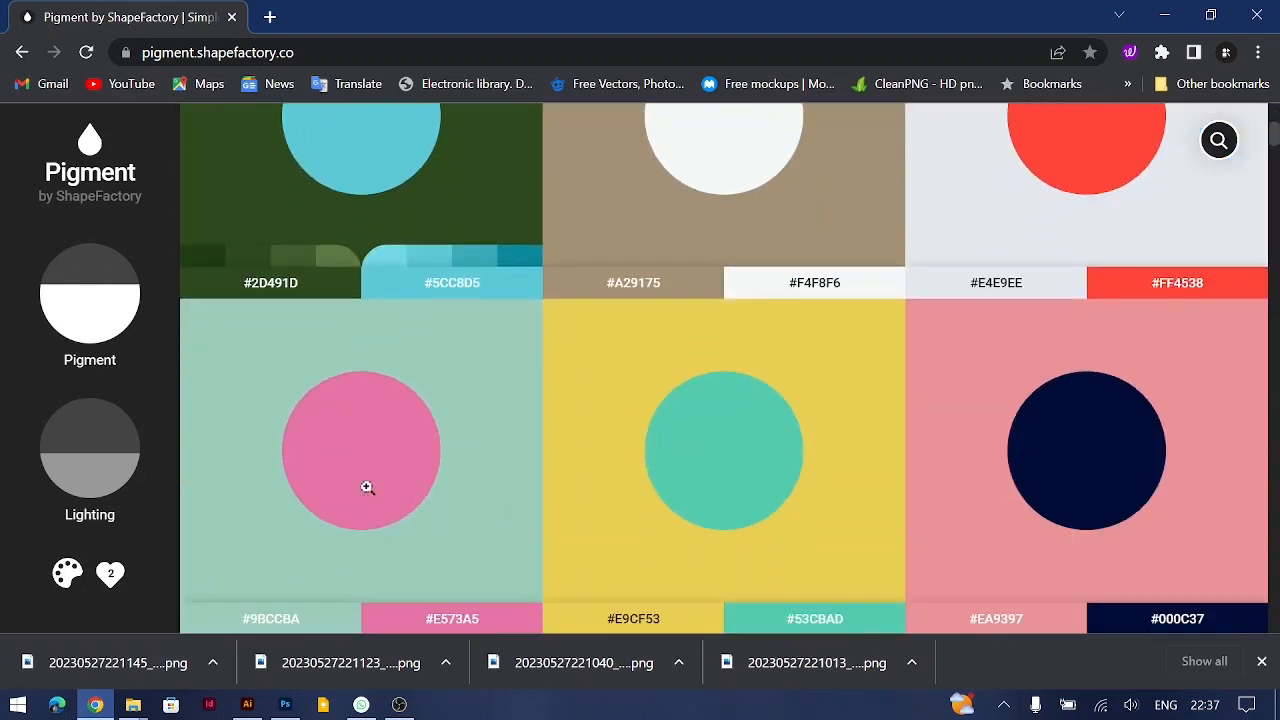
{"action": "scroll", "coordinate": [366, 487], "scroll_direction": "down", "scroll_amount": 15}
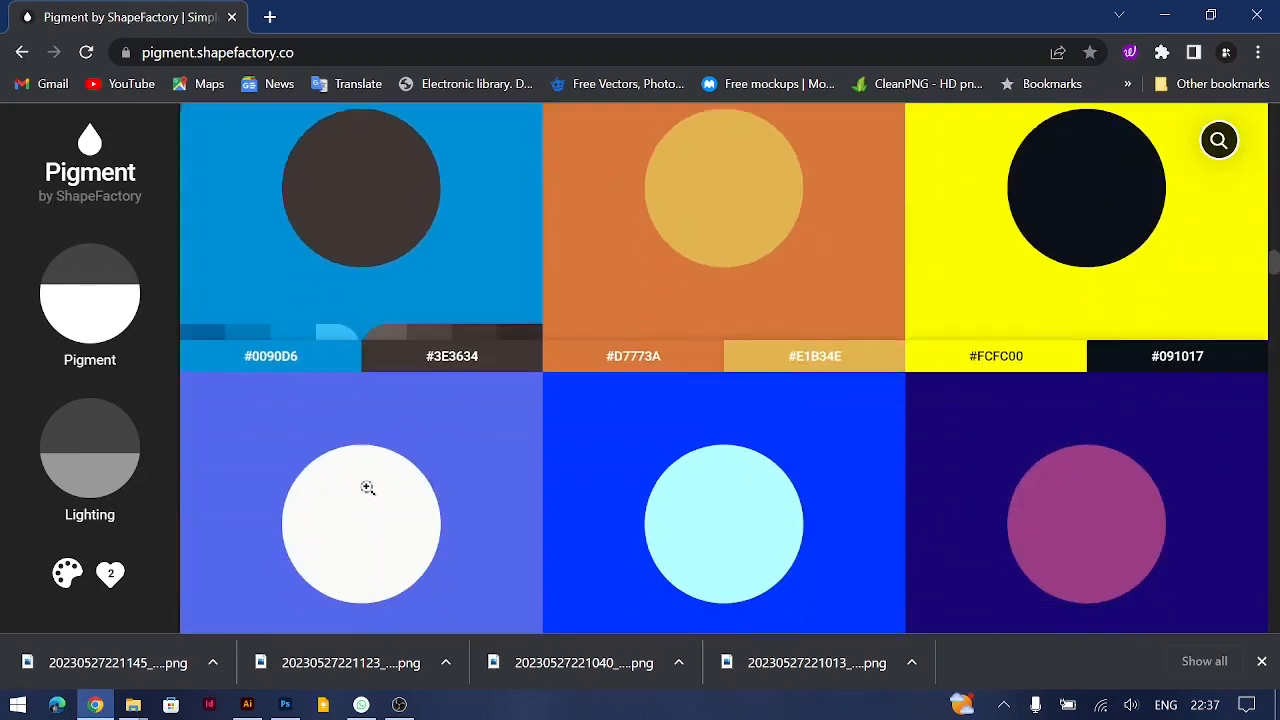
{"action": "scroll", "coordinate": [366, 486], "scroll_direction": "down", "scroll_amount": 2}
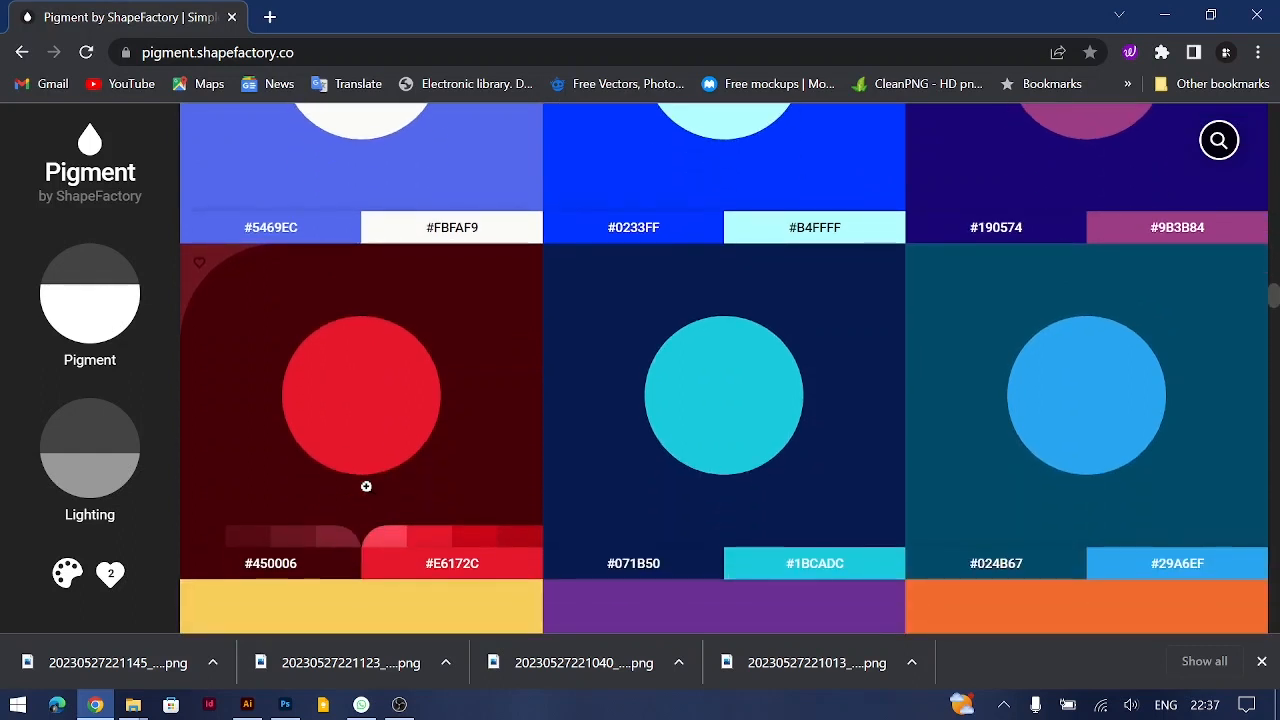
{"action": "left_click", "coordinate": [66, 575]}
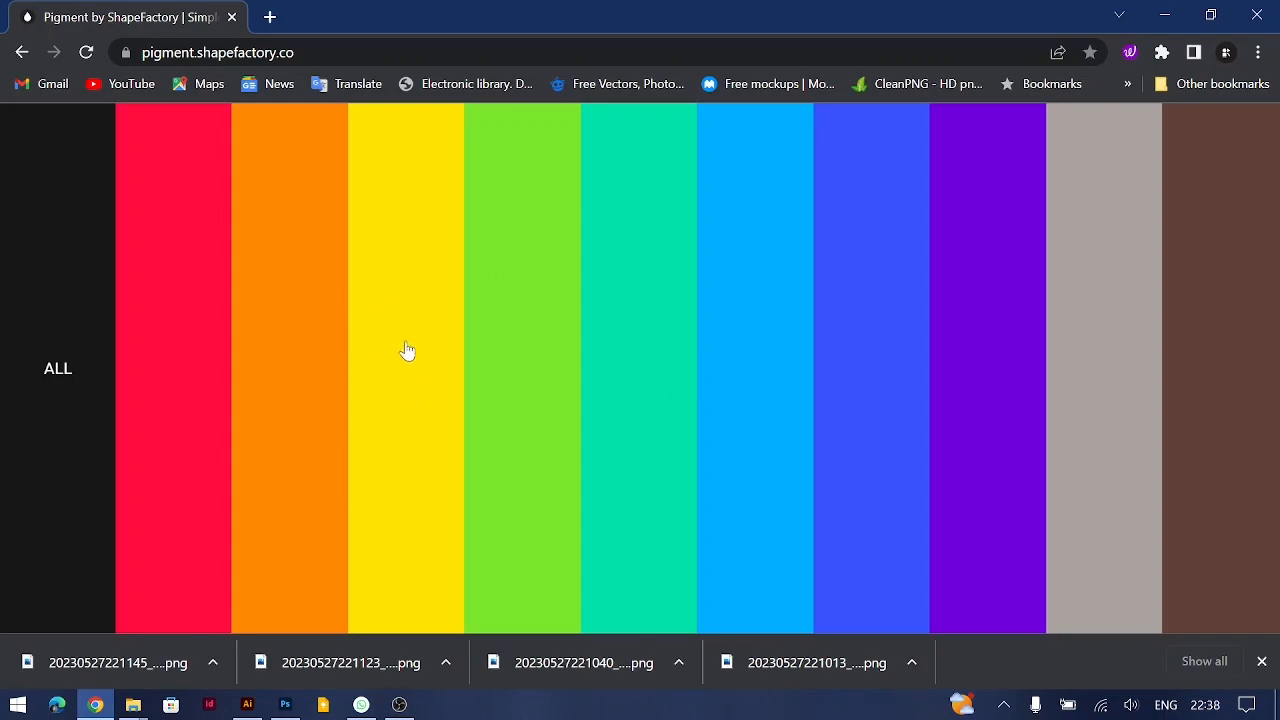
{"action": "left_click", "coordinate": [390, 383]}
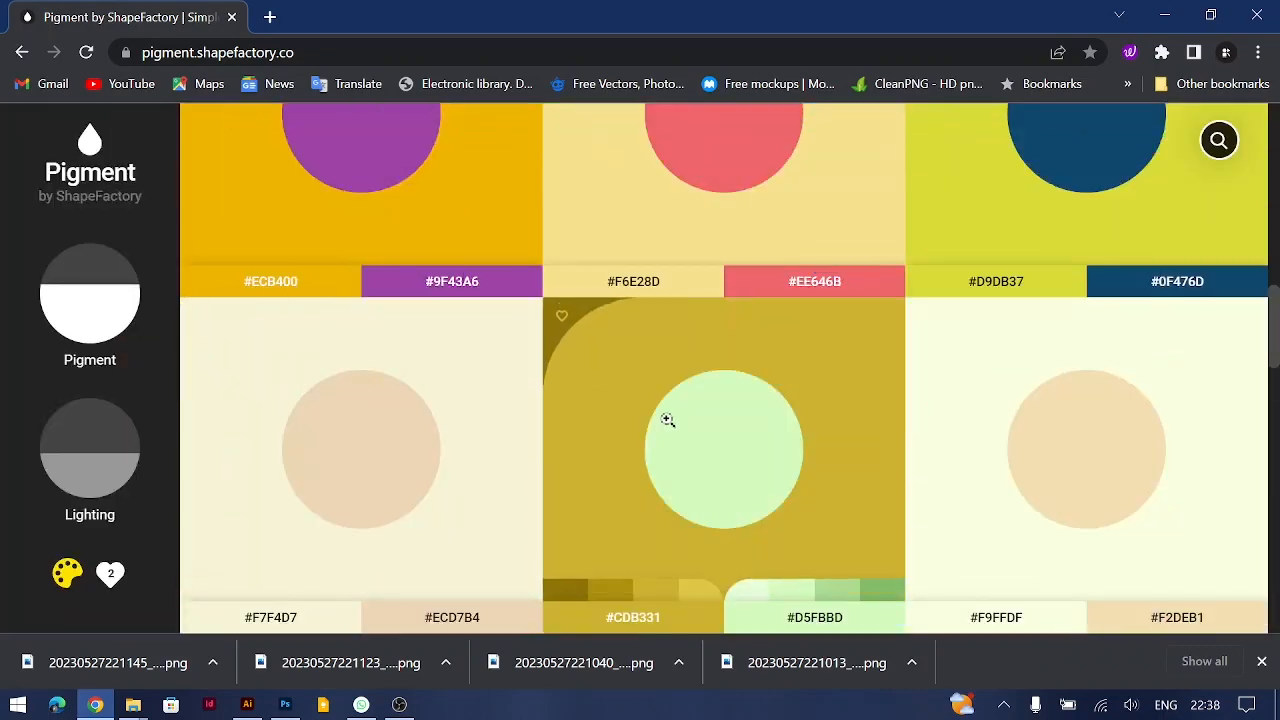
Step: Look through the yellow colour pairs and lower the Pigment level slightly to about half
{"action": "scroll", "coordinate": [668, 426], "scroll_direction": "up", "scroll_amount": 11}
{"action": "mouse_move", "coordinate": [668, 426]}
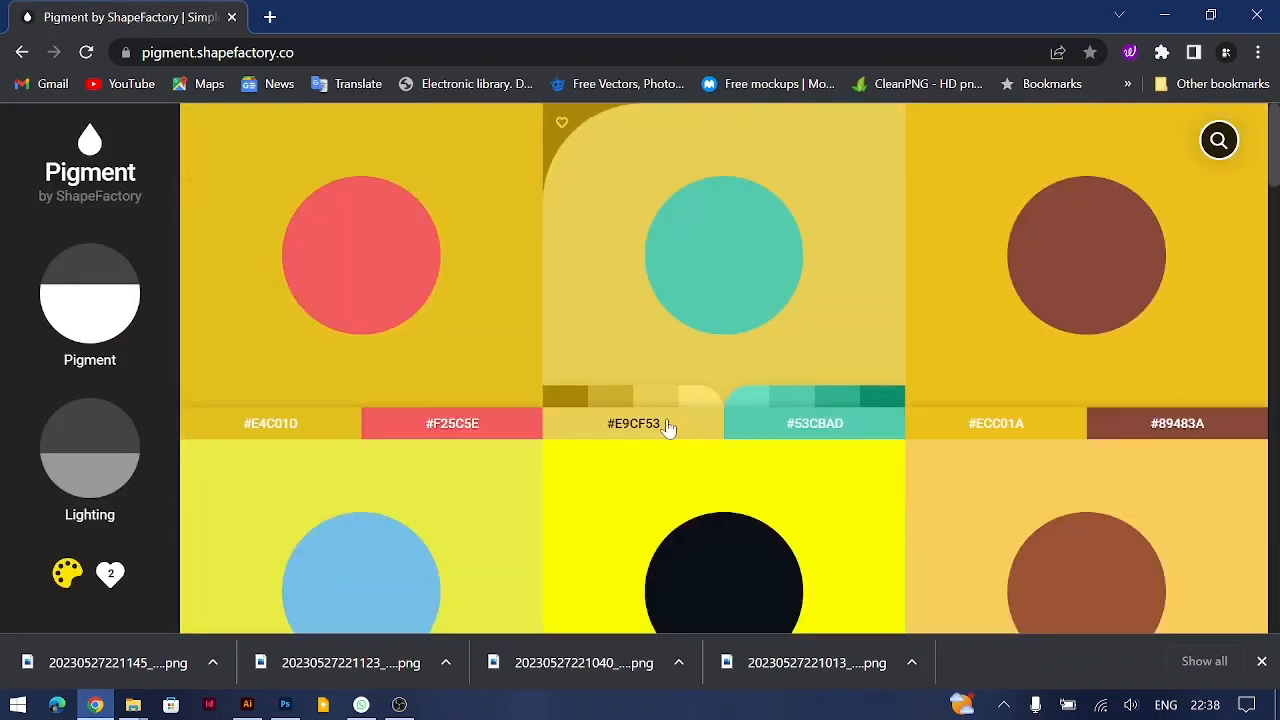
{"action": "scroll", "coordinate": [668, 426], "scroll_direction": "down", "scroll_amount": 5}
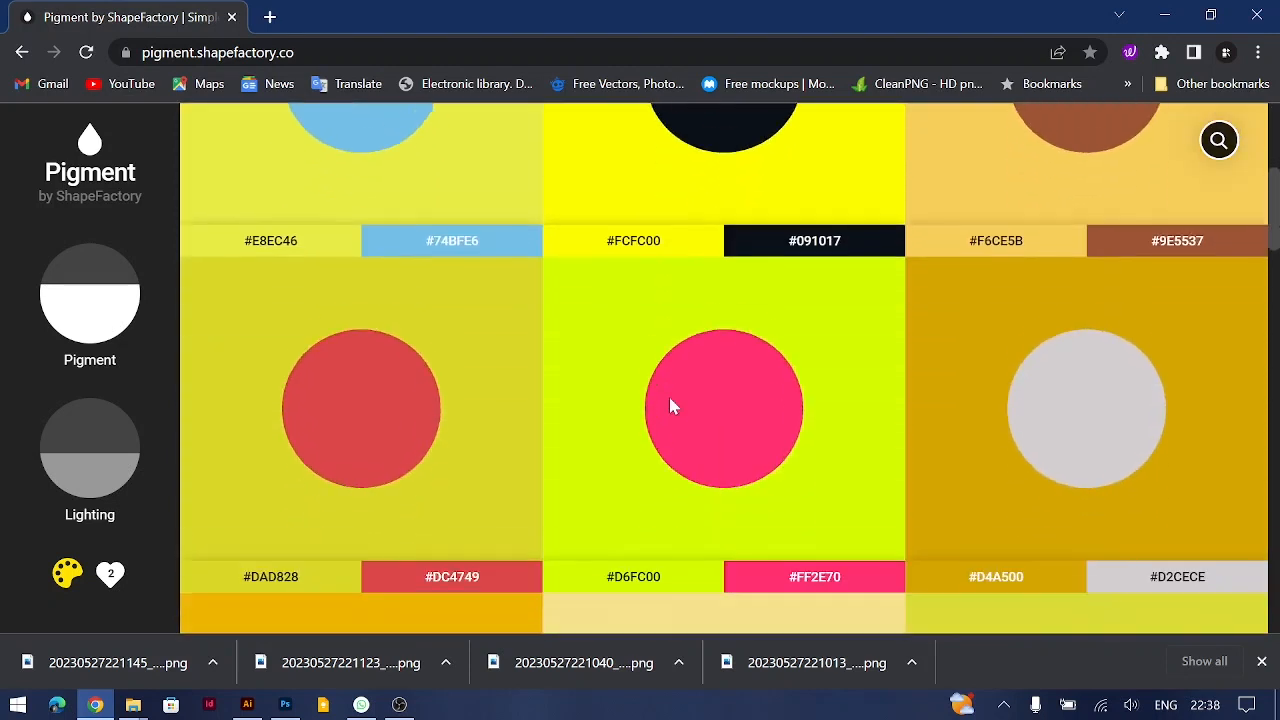
{"action": "scroll", "coordinate": [670, 400], "scroll_direction": "up", "scroll_amount": 1}
{"action": "mouse_move", "coordinate": [104, 298]}
{"action": "left_mouse_down"}
{"action": "mouse_move", "coordinate": [103, 322]}
{"action": "mouse_move", "coordinate": [107, 290]}
{"action": "left_mouse_up"}
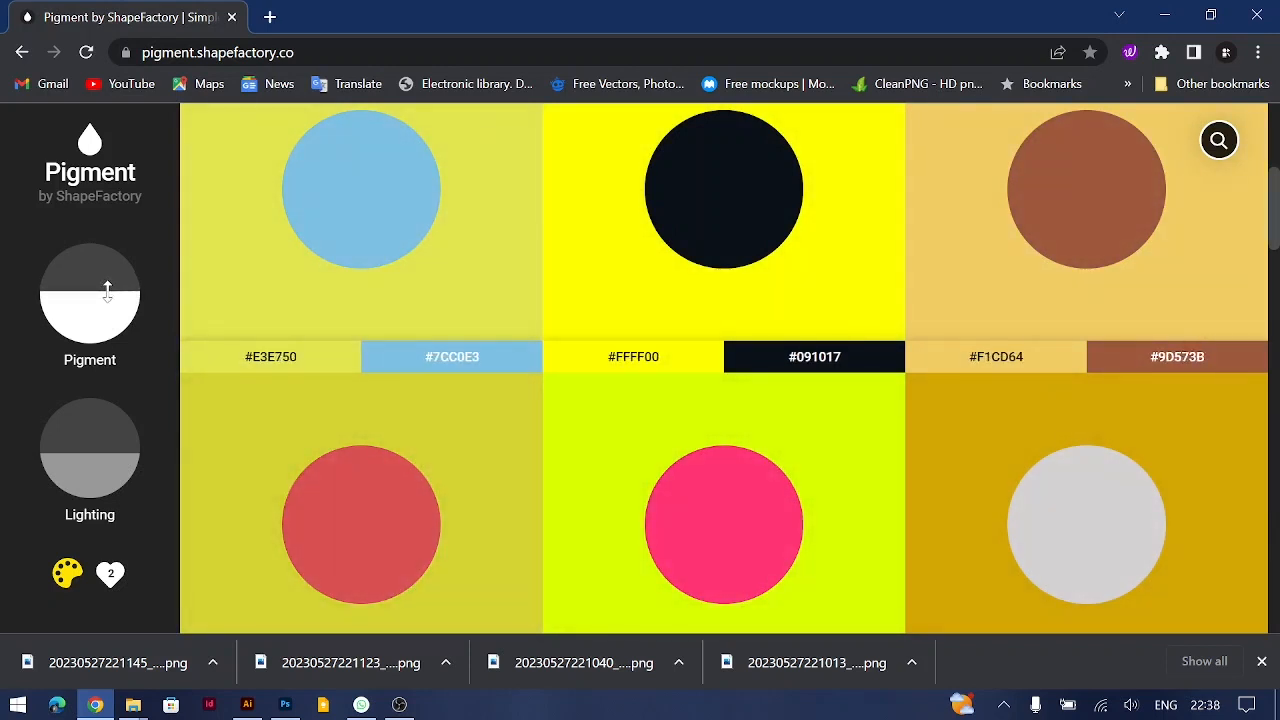
Step: Add the #E3E750 and #7CC0E3 colour pair to the favourites and show the favourites collection
{"action": "mouse_move", "coordinate": [437, 277]}
{"action": "scroll", "coordinate": [438, 277], "scroll_direction": "up", "scroll_amount": 1}
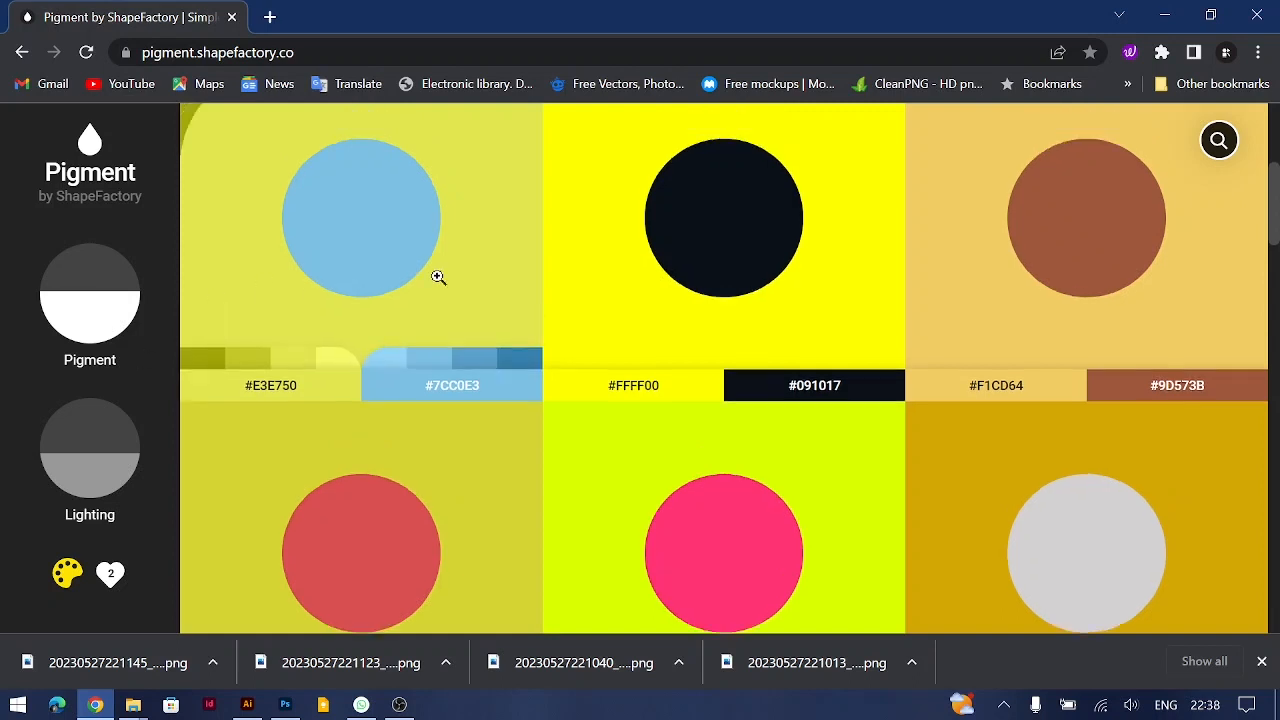
{"action": "scroll", "coordinate": [440, 275], "scroll_direction": "up", "scroll_amount": 2}
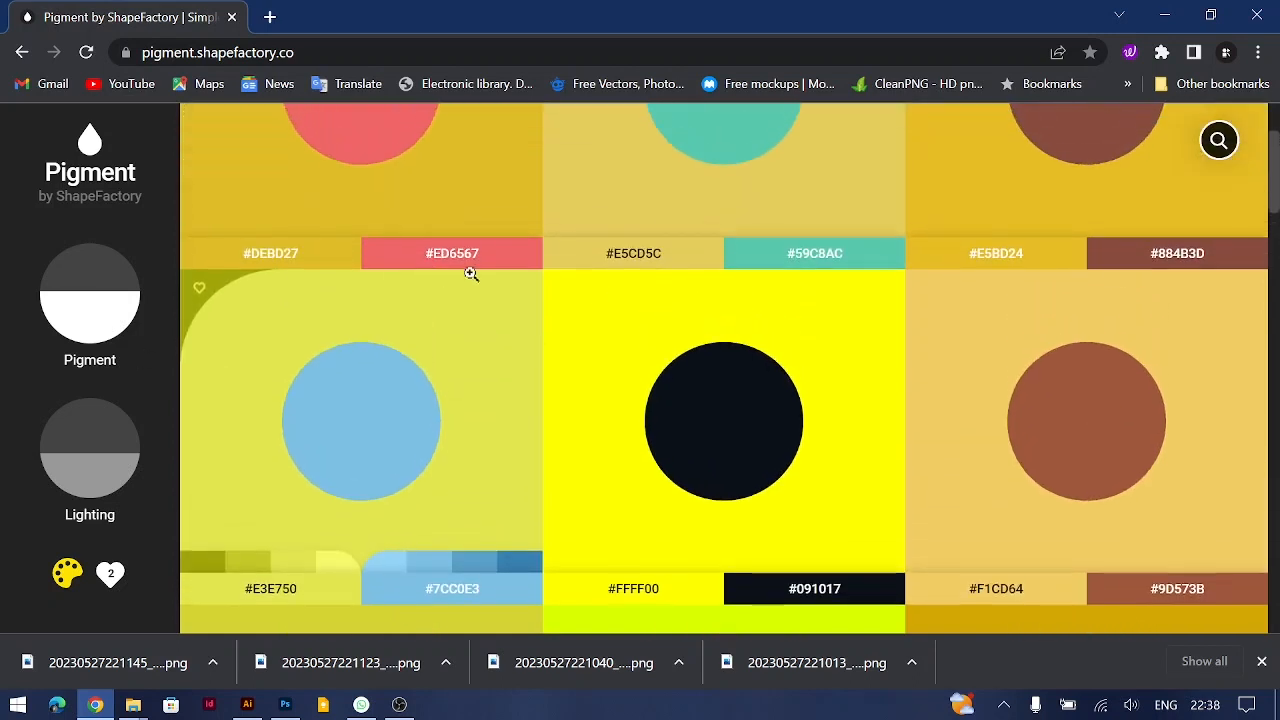
{"action": "left_click", "coordinate": [199, 291]}
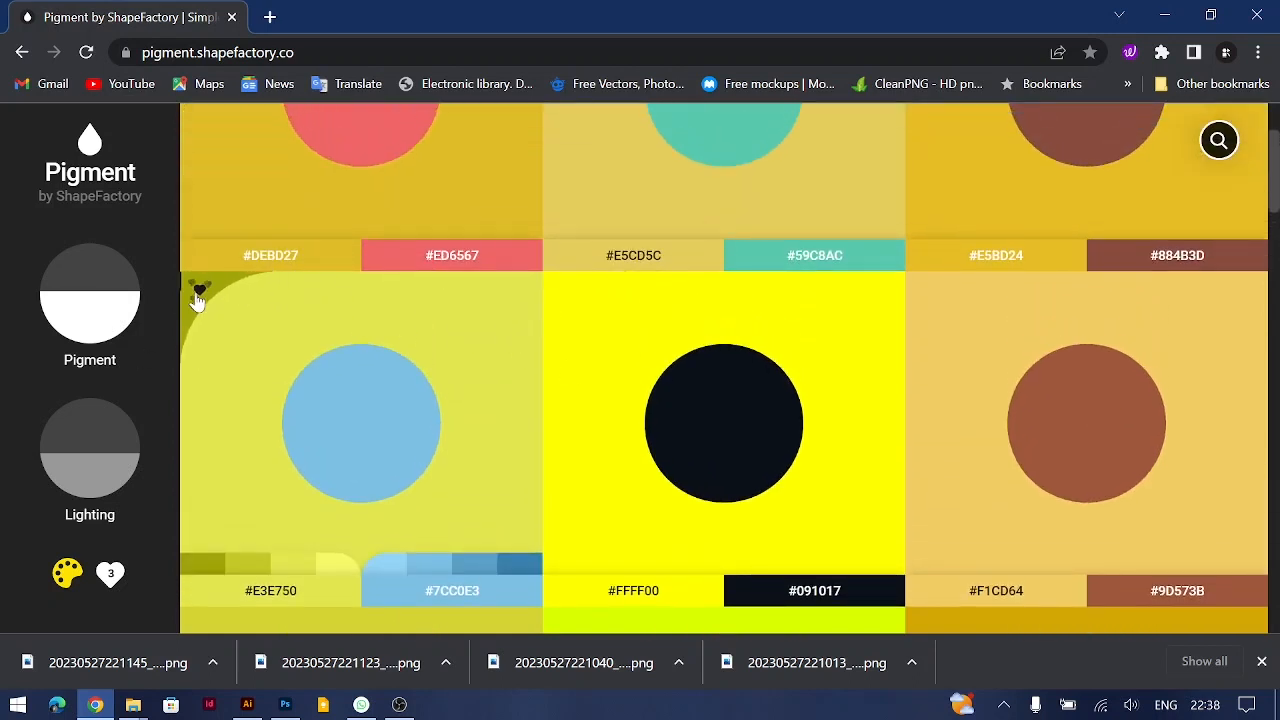
{"action": "left_click", "coordinate": [105, 590]}
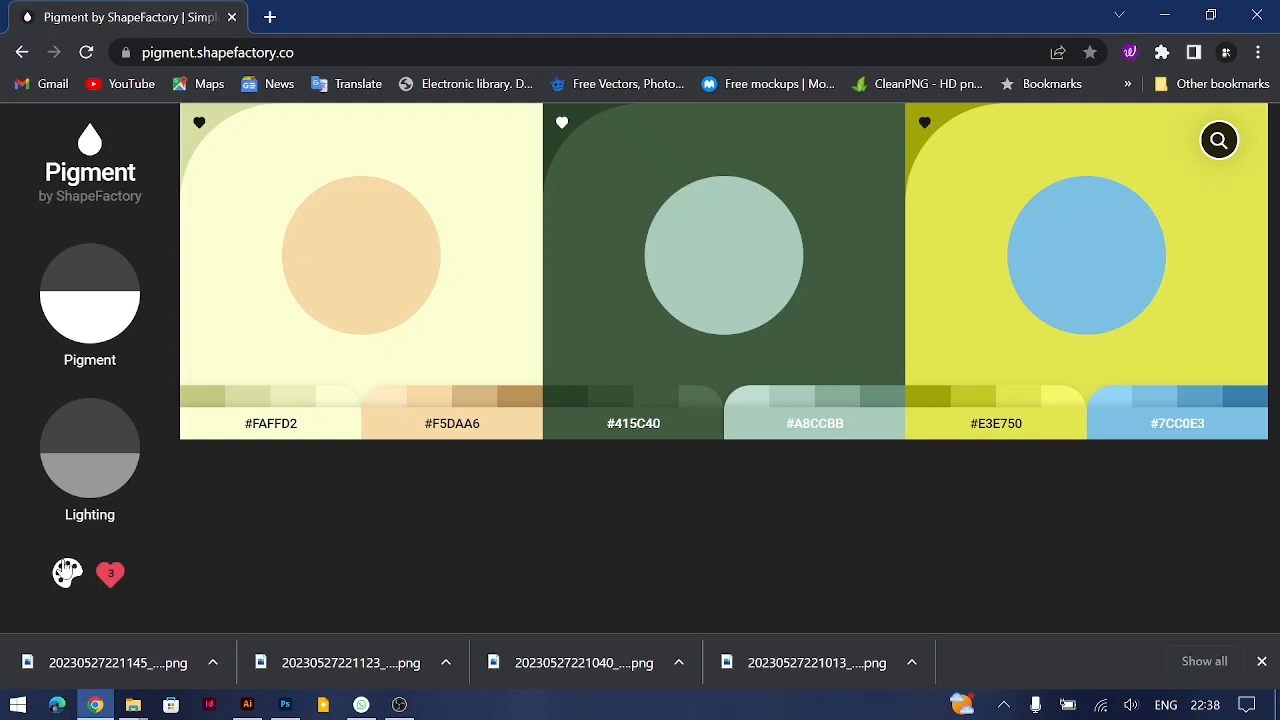
Step: Leave the favourites by filtering the palettes by yellow again and browse the yellow pairs
{"action": "left_click", "coordinate": [67, 572]}
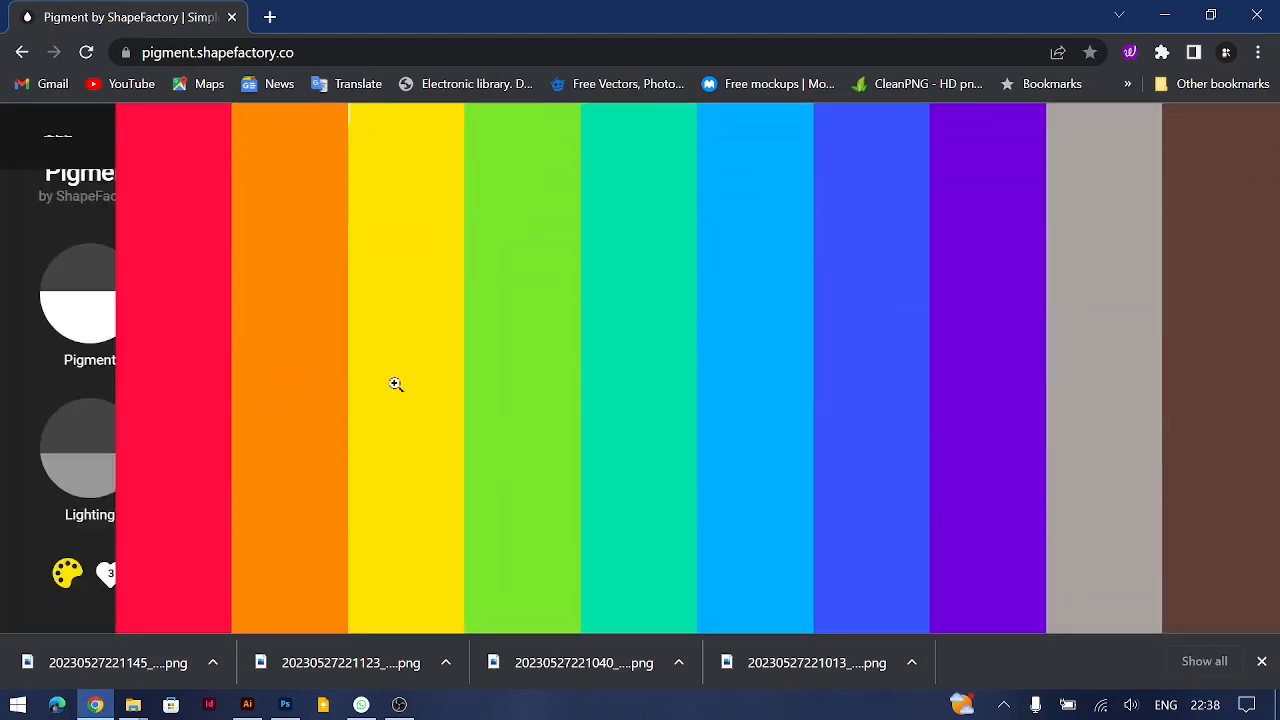
{"action": "left_click", "coordinate": [396, 384]}
{"action": "scroll", "coordinate": [794, 386], "scroll_direction": "down", "scroll_amount": 10}
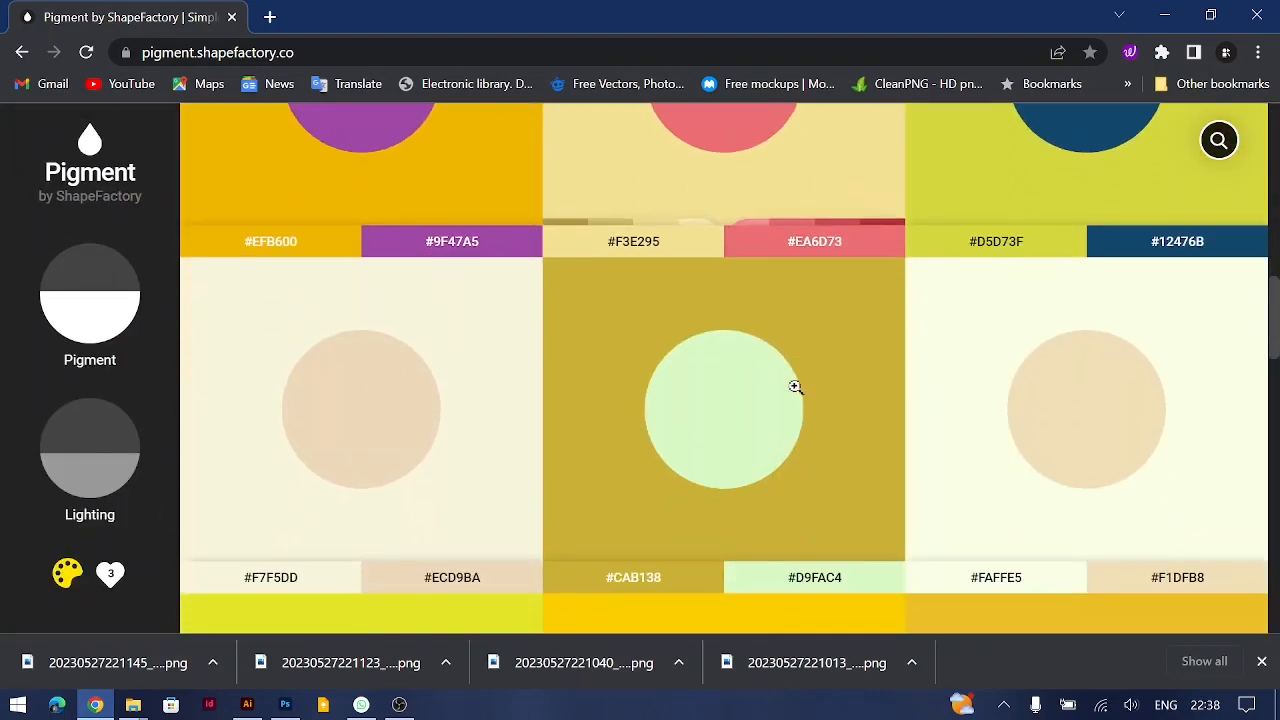
{"action": "scroll", "coordinate": [794, 386], "scroll_direction": "up", "scroll_amount": 5}
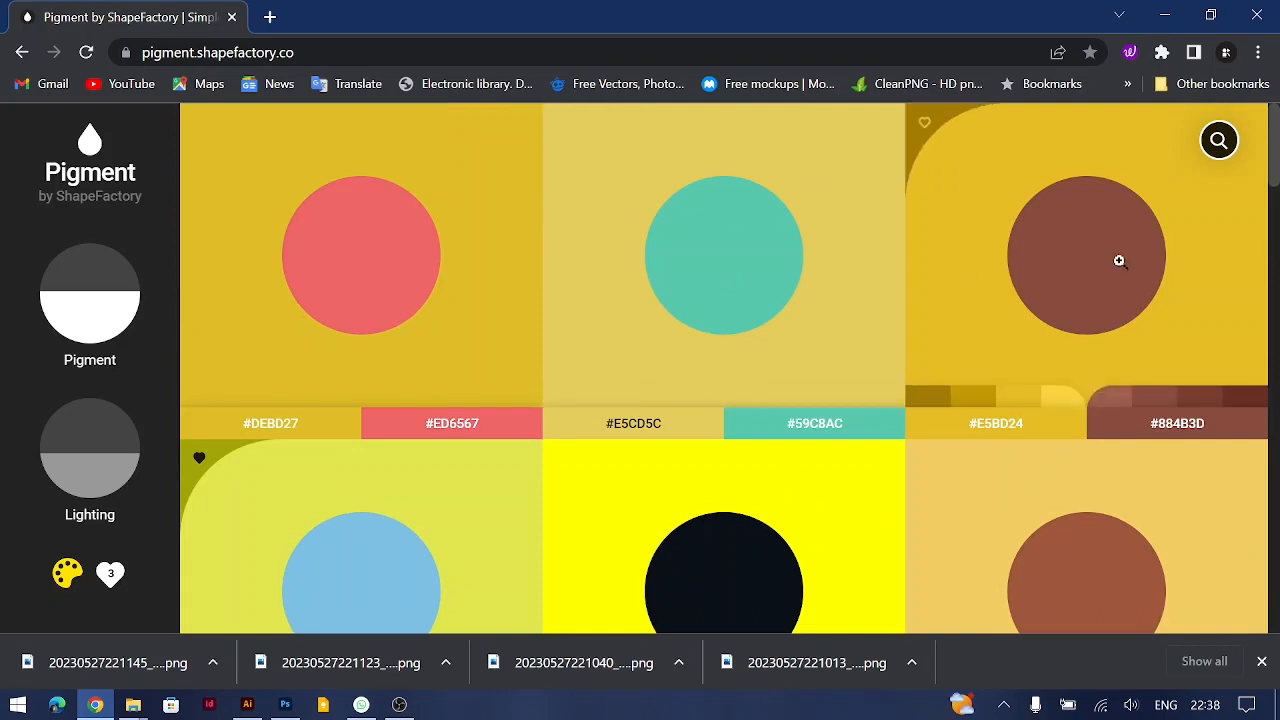
Step: Search Unsplash photos for "food" and open the blue-and-yellow colour pair of the salad photo with orange juice
{"action": "left_click", "coordinate": [1218, 140]}
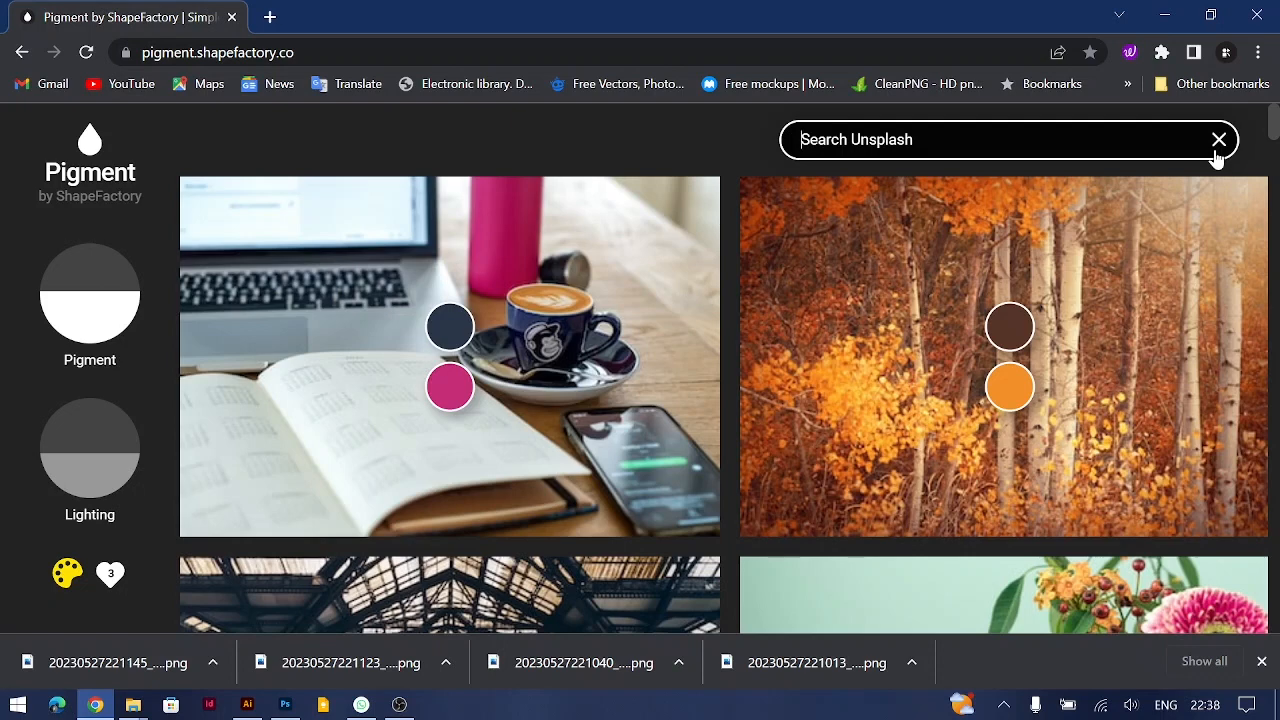
{"action": "type", "text": "food"}
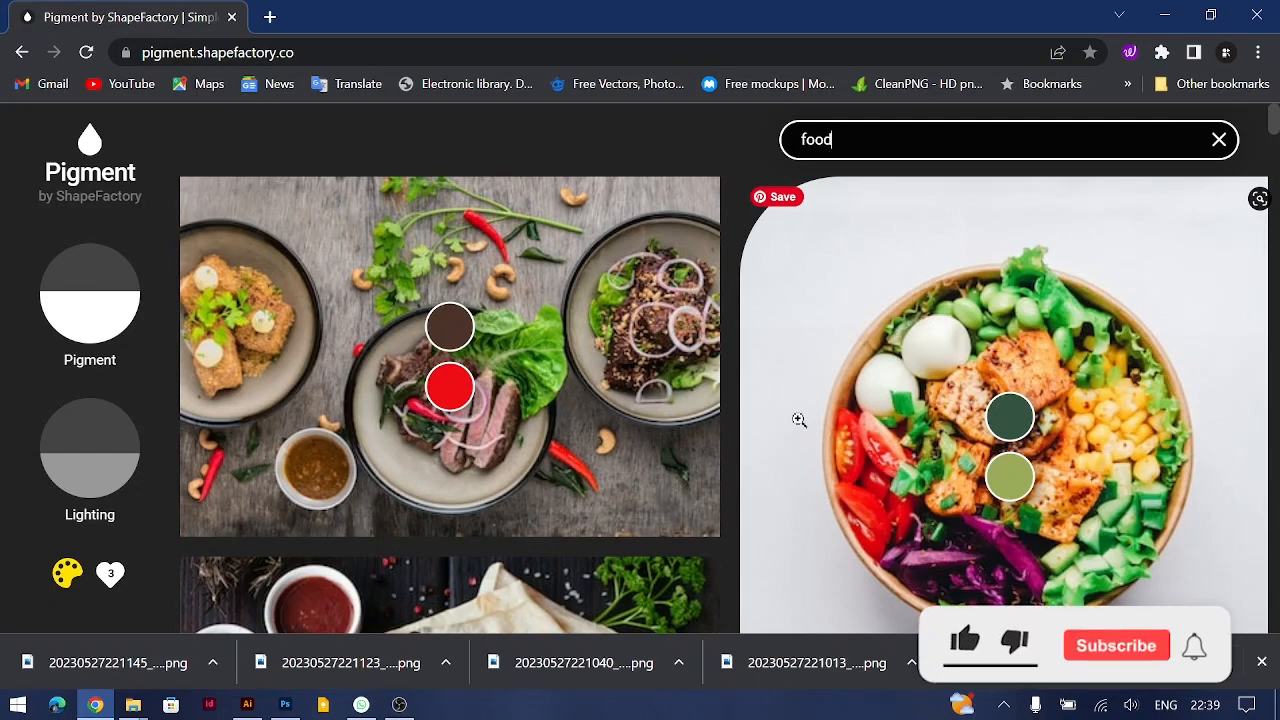
{"action": "scroll", "coordinate": [799, 420], "scroll_direction": "down", "scroll_amount": 5}
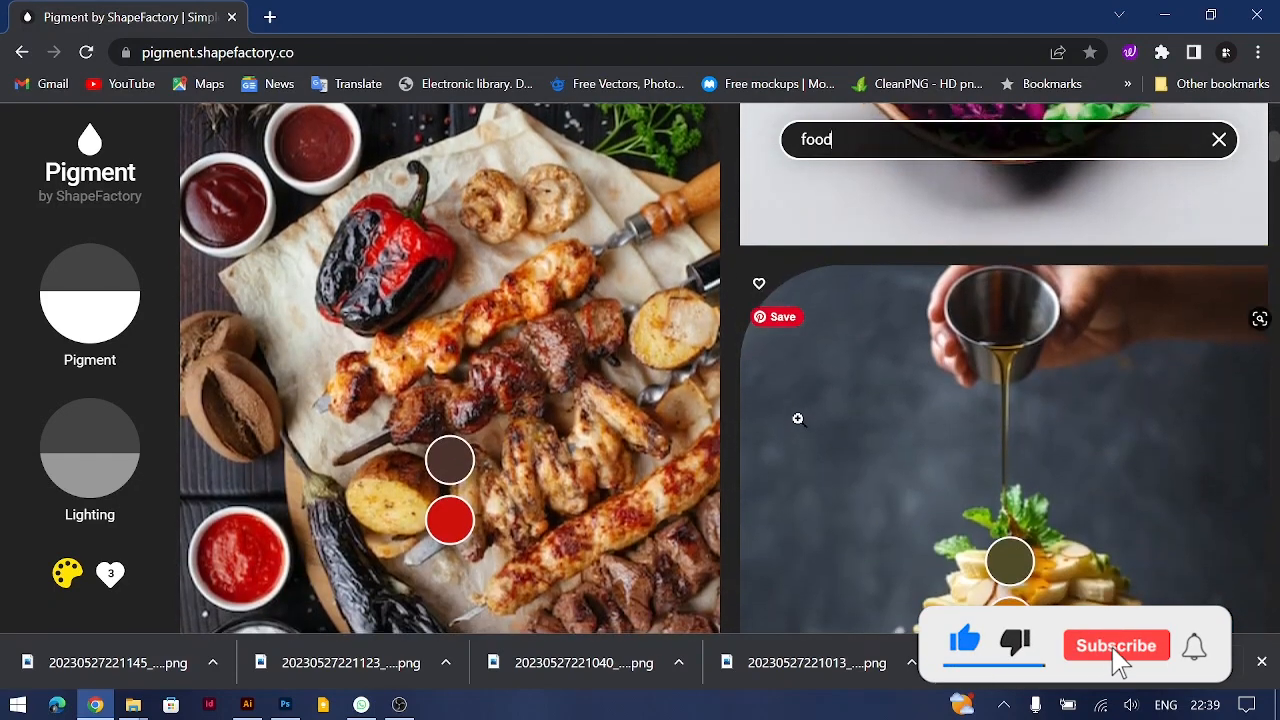
{"action": "scroll", "coordinate": [798, 419], "scroll_direction": "down", "scroll_amount": 8}
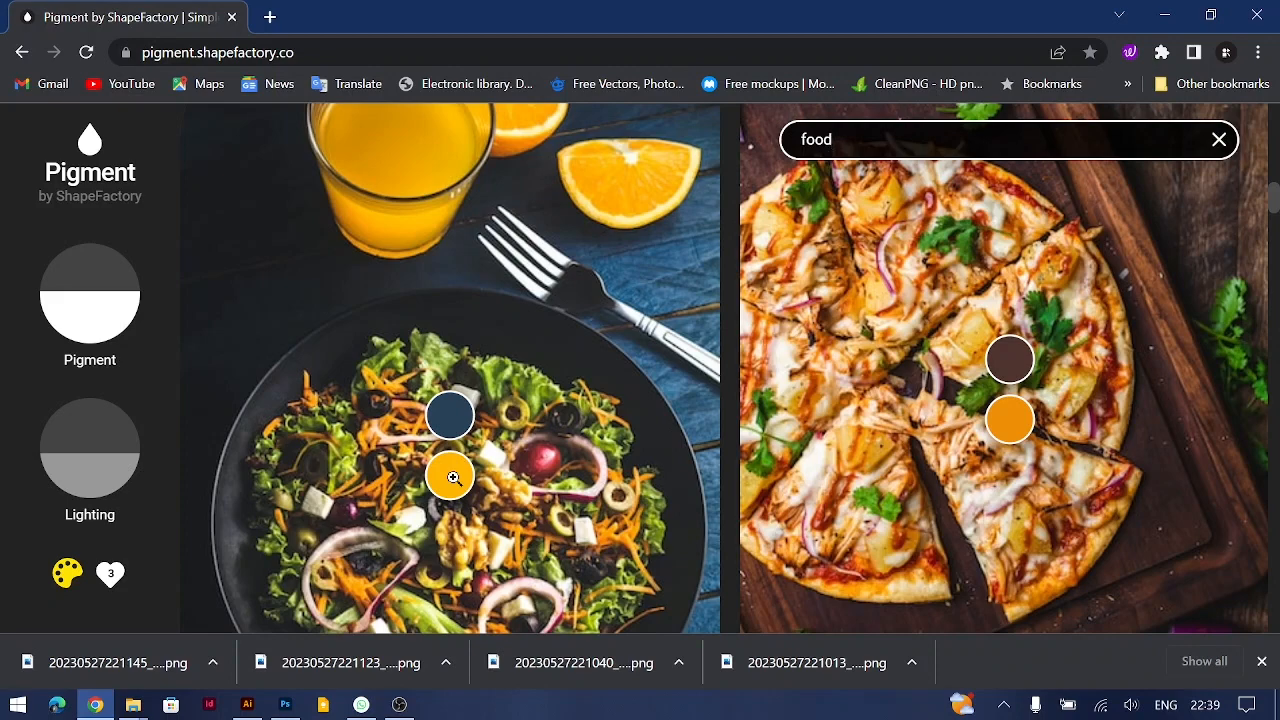
{"action": "left_click", "coordinate": [449, 414]}
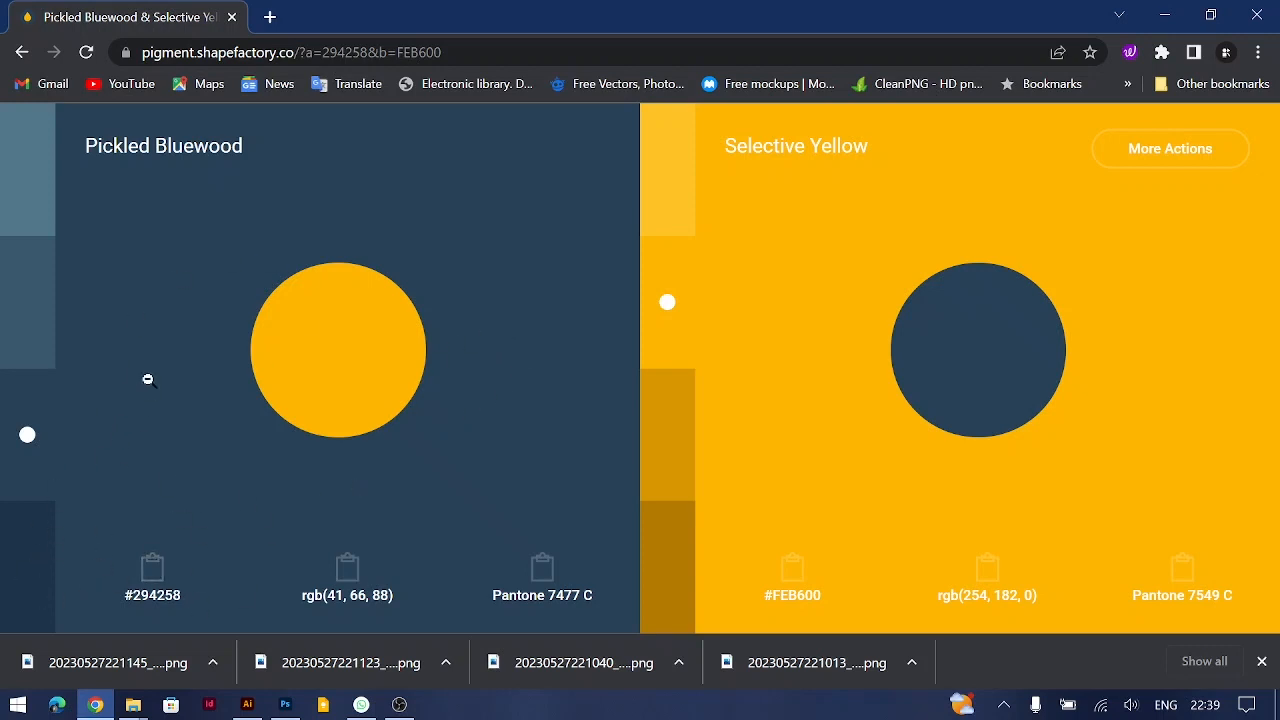
Step: Try the shades of Pickled Bluewood, settling on Light Shade 02, and set Selective Yellow to Light Shade 01
{"action": "left_click", "coordinate": [45, 216]}
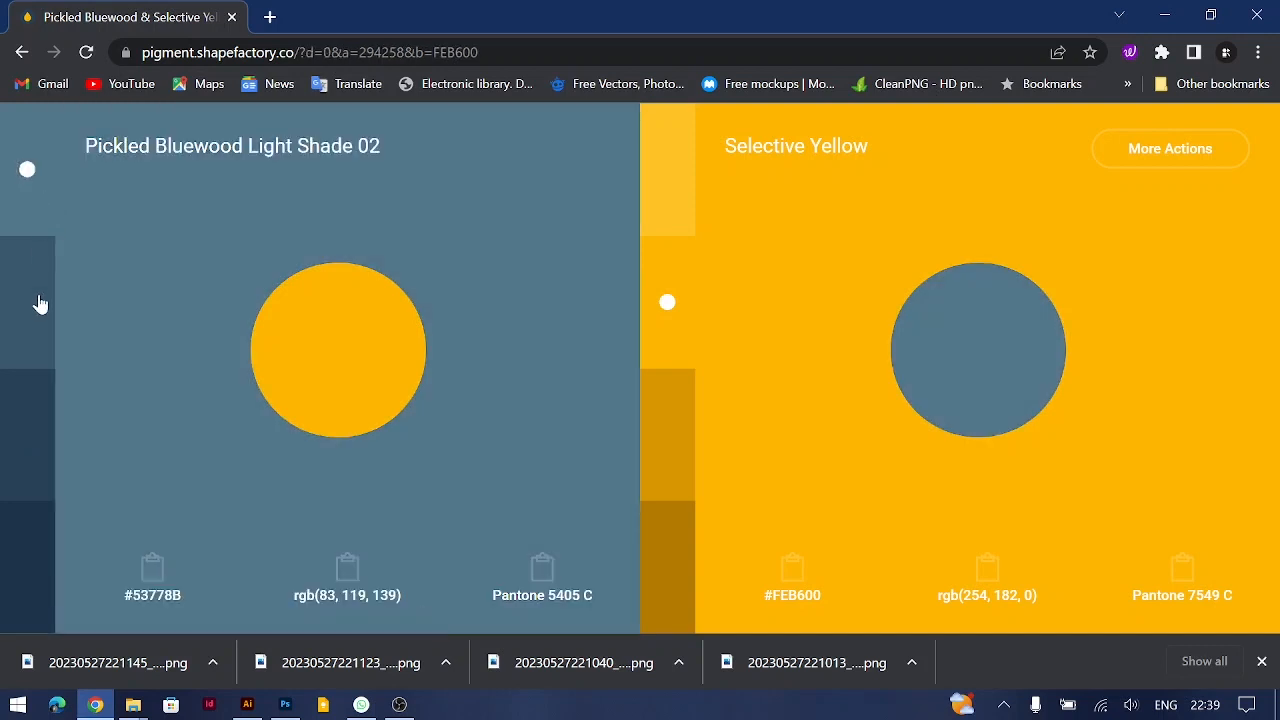
{"action": "left_click", "coordinate": [40, 310]}
{"action": "left_click", "coordinate": [26, 472]}
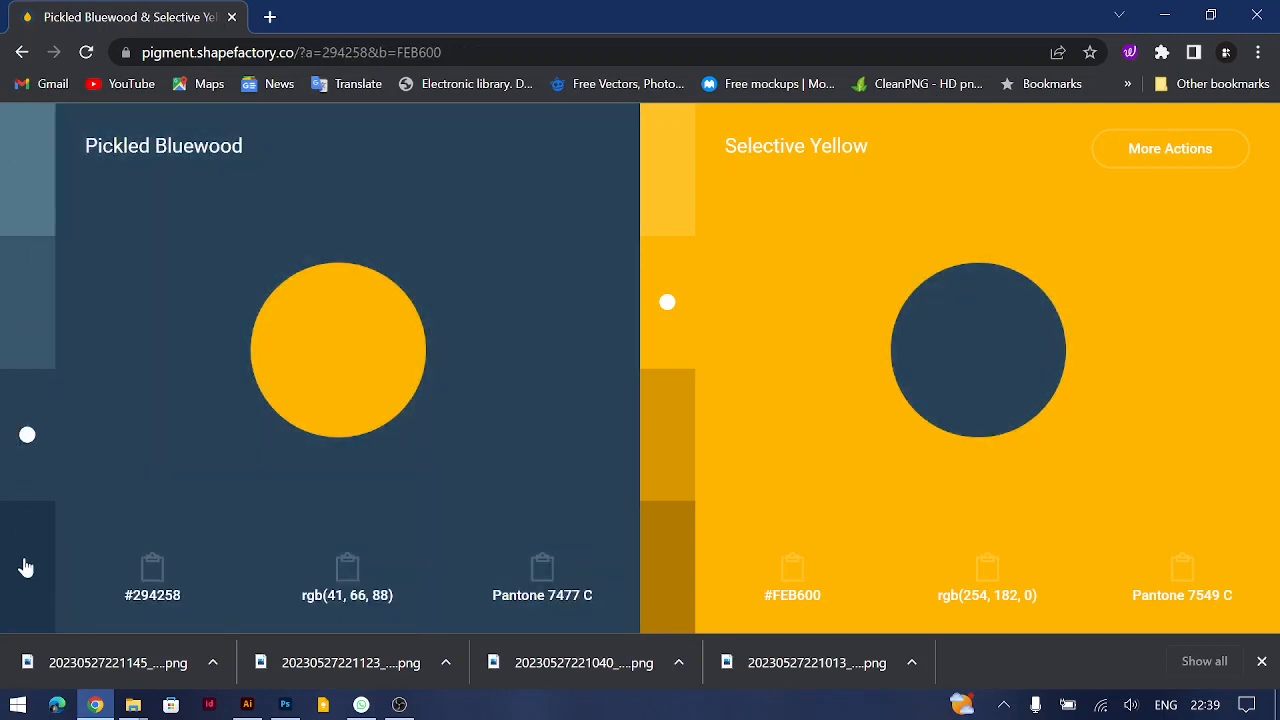
{"action": "left_click", "coordinate": [27, 562]}
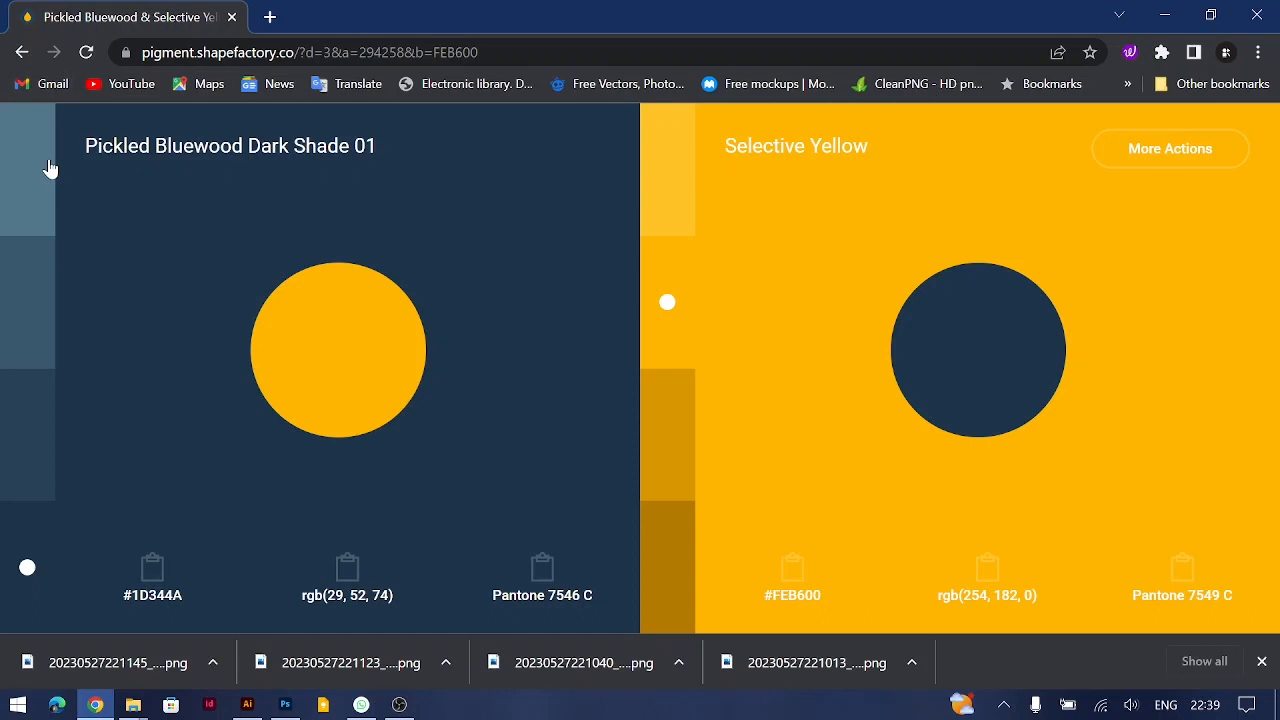
{"action": "left_click", "coordinate": [50, 168]}
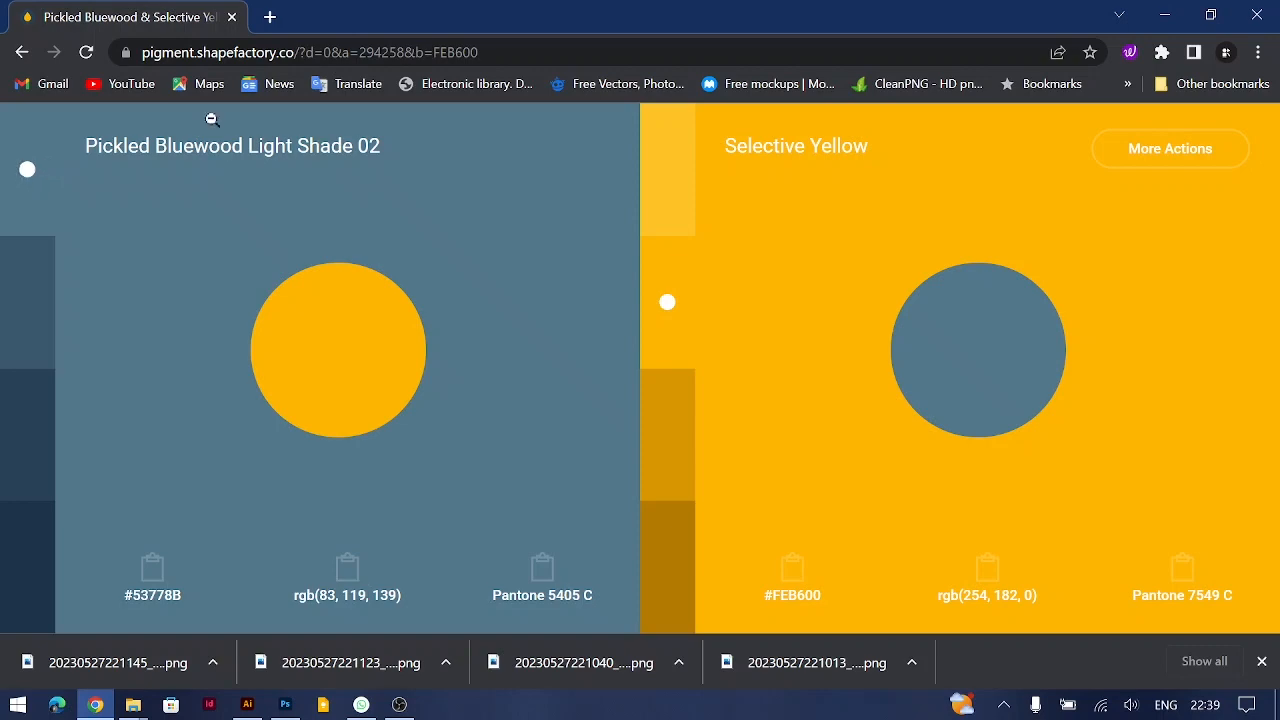
{"action": "left_click", "coordinate": [656, 230]}
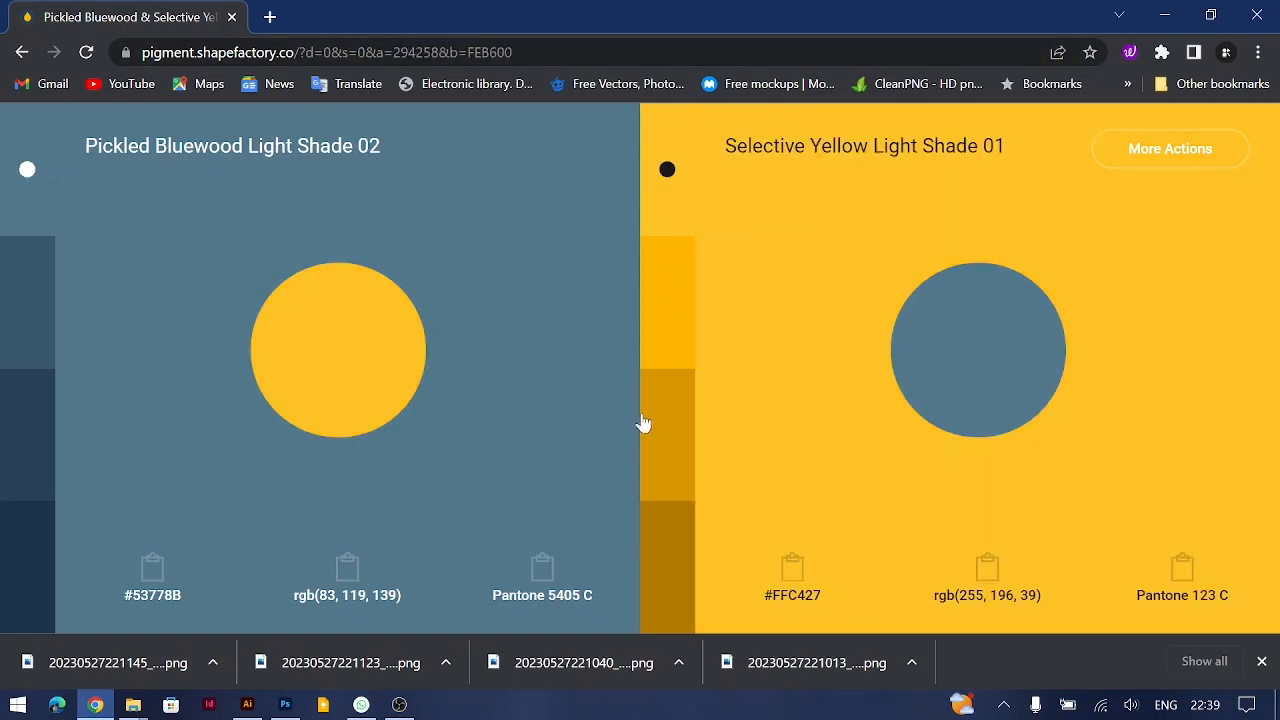
Step: Return to the "food" photo results and look over the photos around the salad and pizza images
{"action": "left_click", "coordinate": [465, 250]}
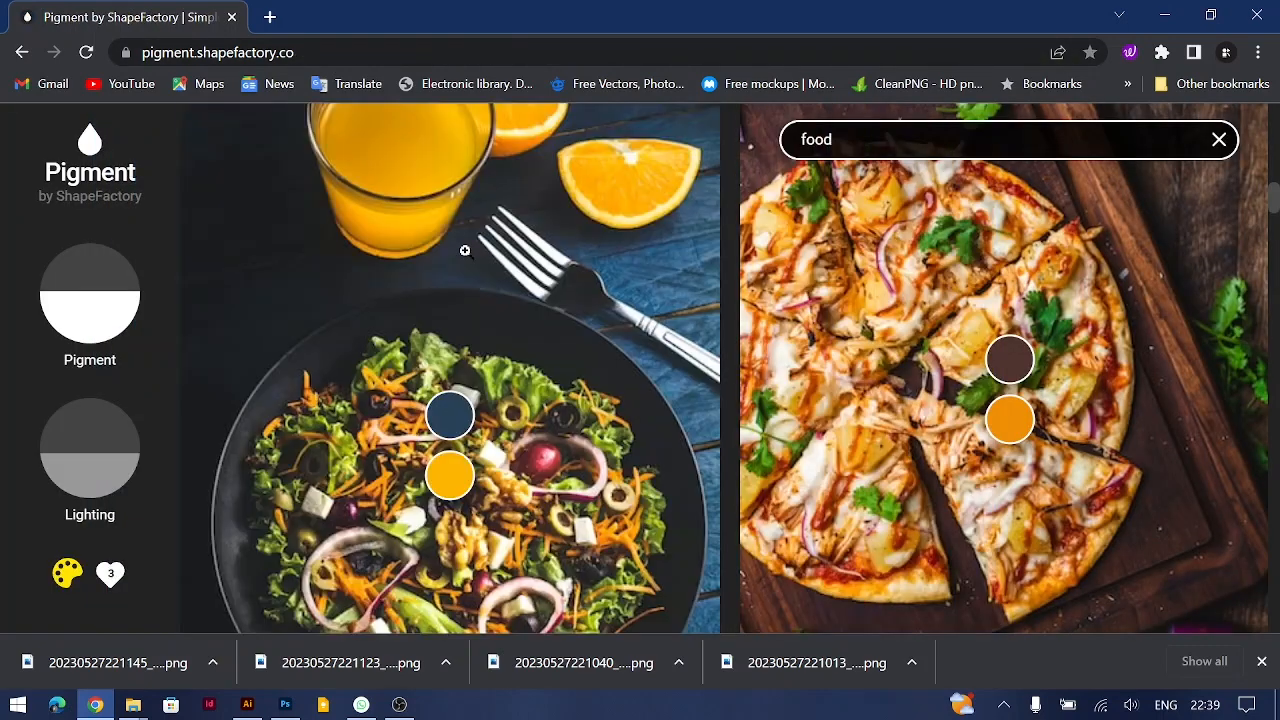
{"action": "scroll", "coordinate": [468, 316], "scroll_direction": "up", "scroll_amount": 3}
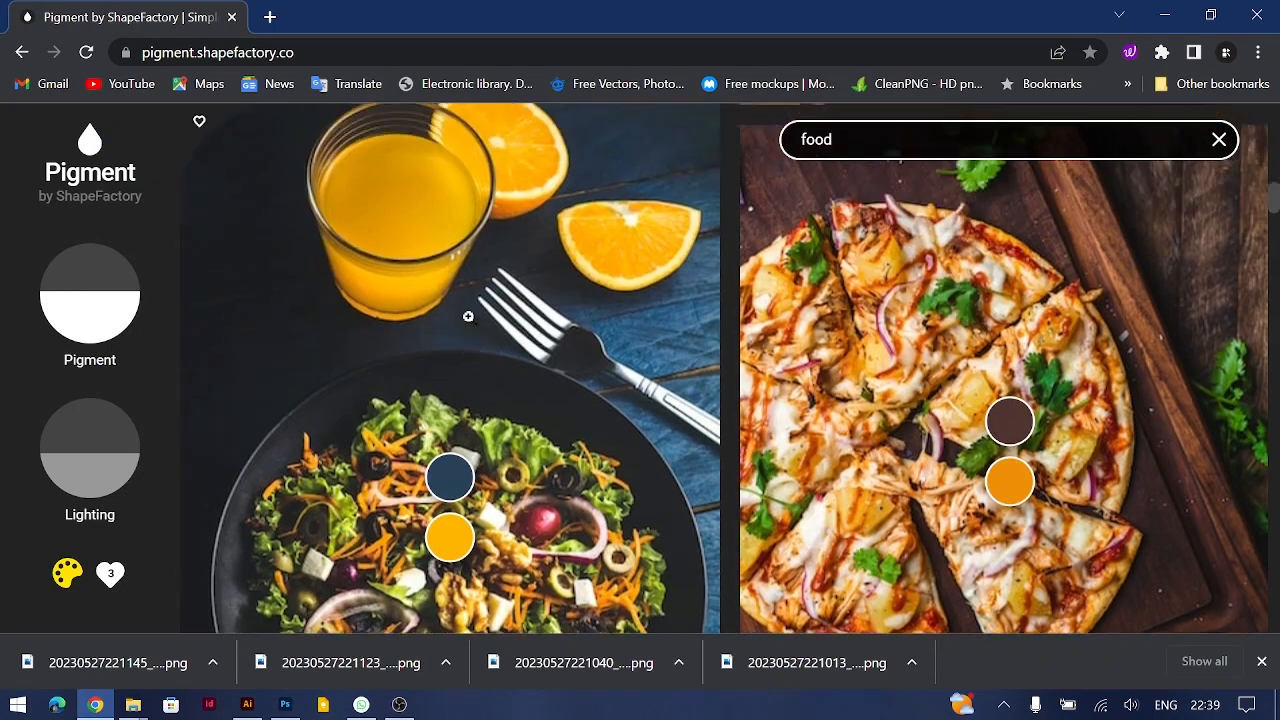
{"action": "scroll", "coordinate": [468, 316], "scroll_direction": "up", "scroll_amount": 5}
{"action": "scroll", "coordinate": [468, 316], "scroll_direction": "down", "scroll_amount": 4}
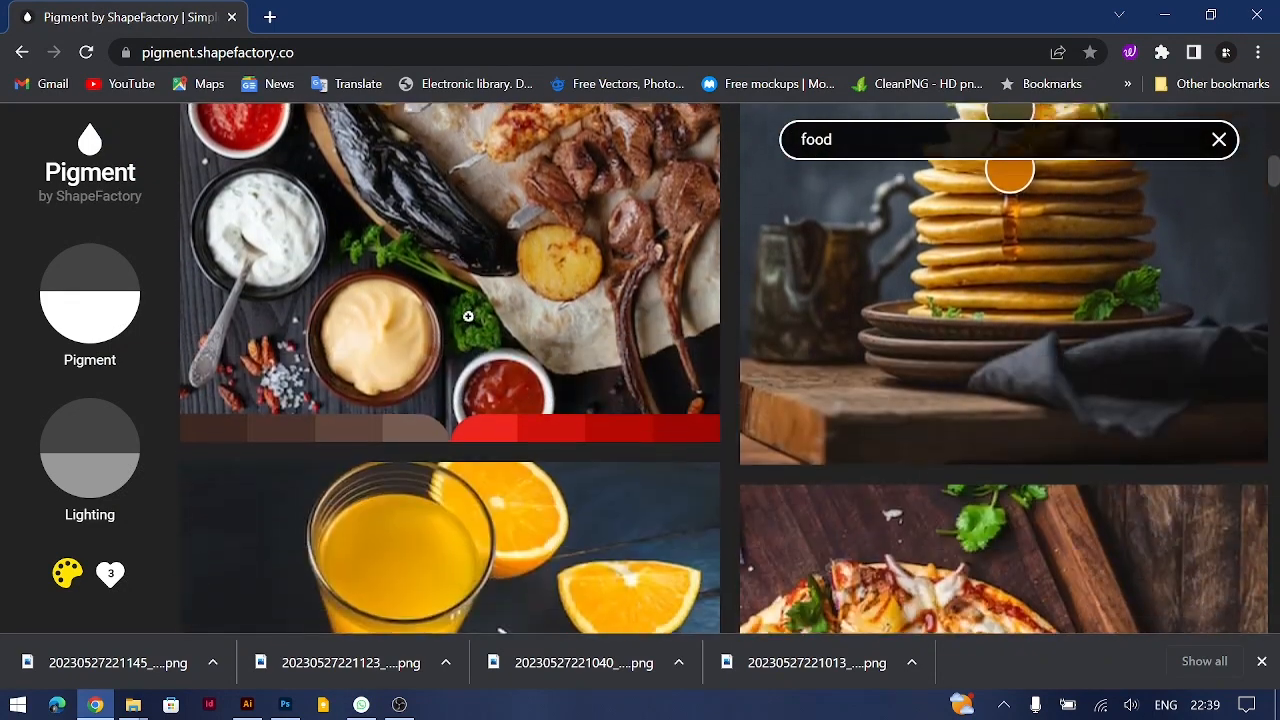
{"action": "scroll", "coordinate": [468, 316], "scroll_direction": "down", "scroll_amount": 3}
Step: Switch to Illustrator, collapse the Layers panel, and draw a white 77 px square just above the artboard's upper left corner
{"action": "left_click", "coordinate": [247, 704]}
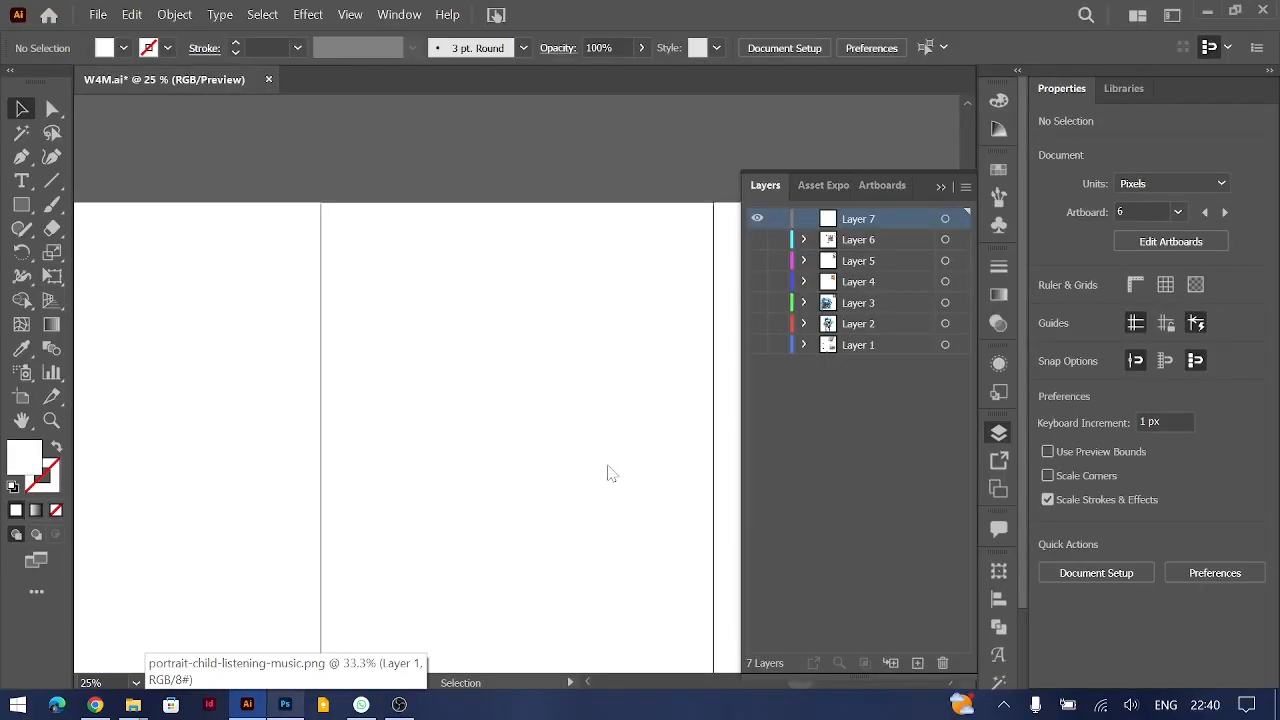
{"action": "left_click", "coordinate": [940, 188]}
{"action": "scroll", "coordinate": [629, 426], "scroll_direction": "down", "scroll_amount": 2}
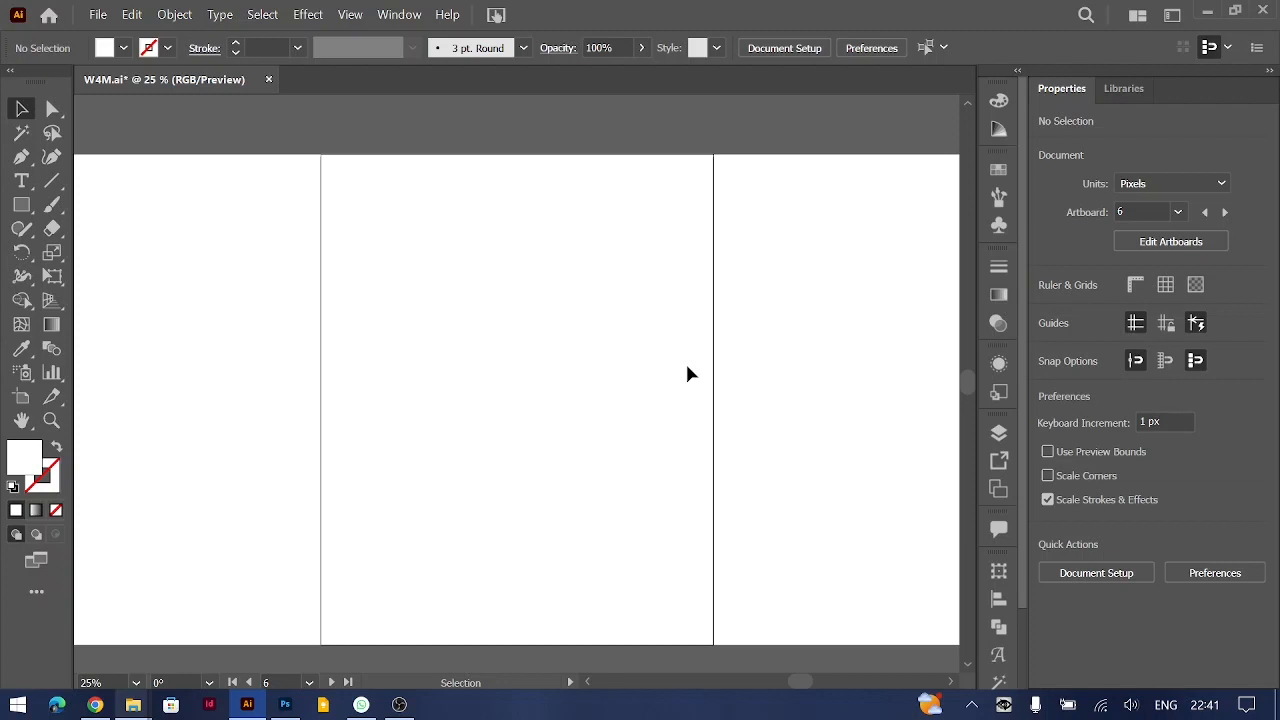
{"action": "left_click", "coordinate": [20, 205]}
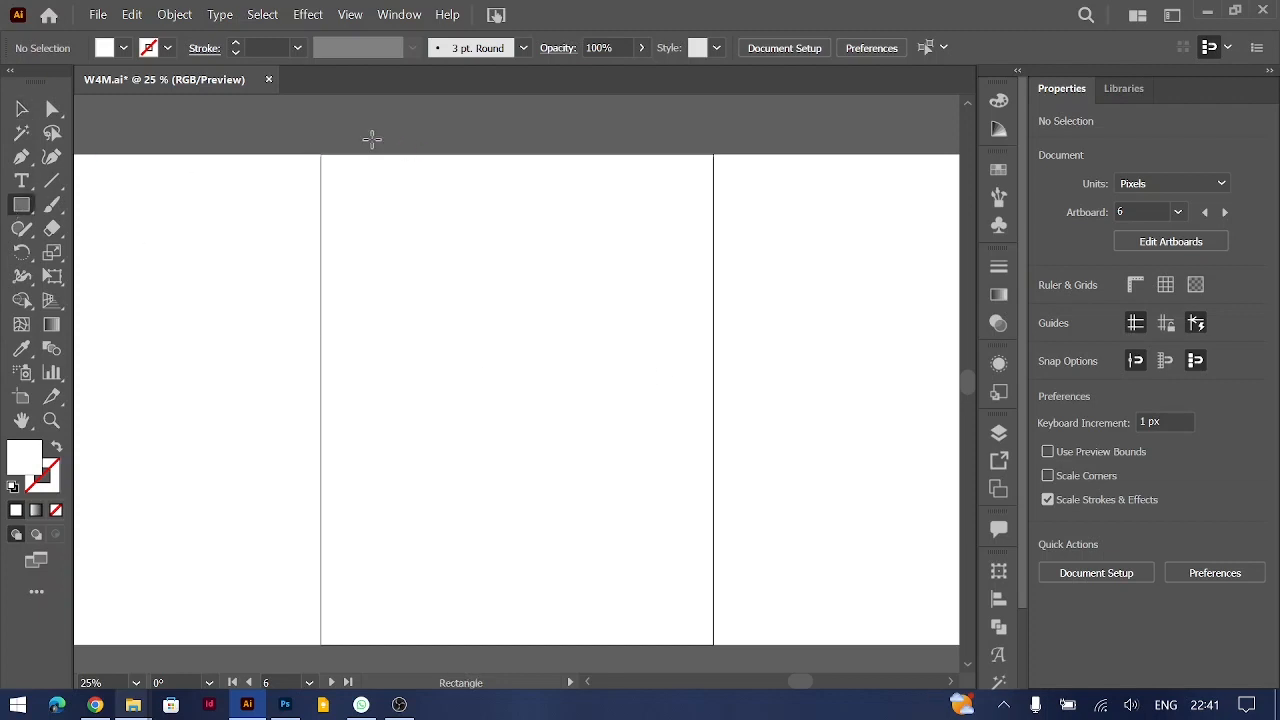
{"action": "left_click_drag", "start_coordinate": [334, 120], "coordinate": [356, 141]}
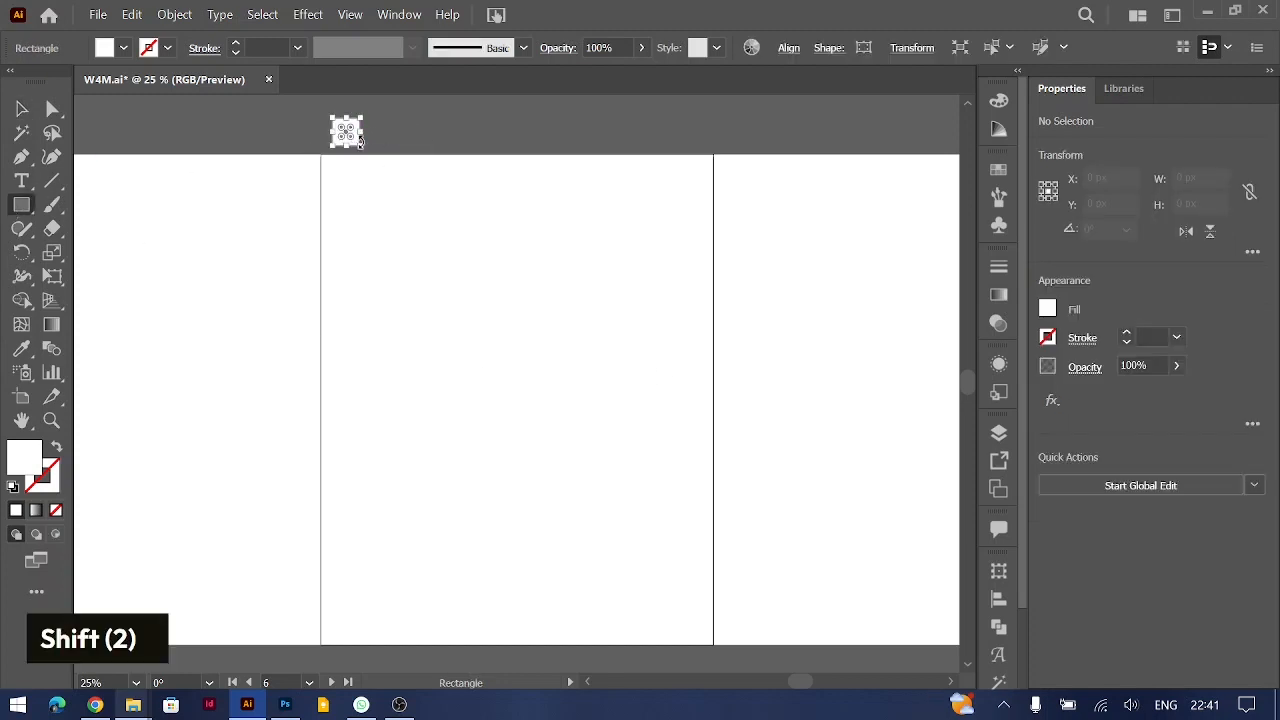
{"action": "left_click", "coordinate": [23, 109]}
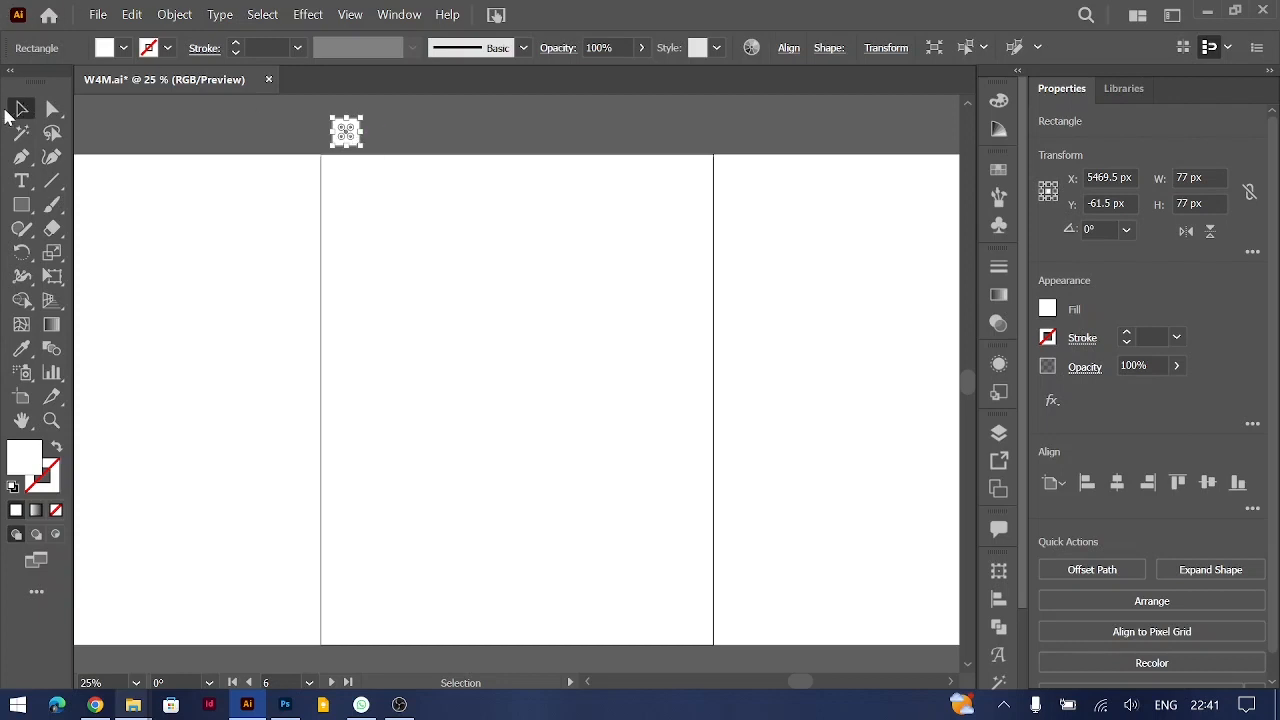
{"action": "double_click", "coordinate": [91, 127]}
{"action": "left_click", "coordinate": [346, 133]}
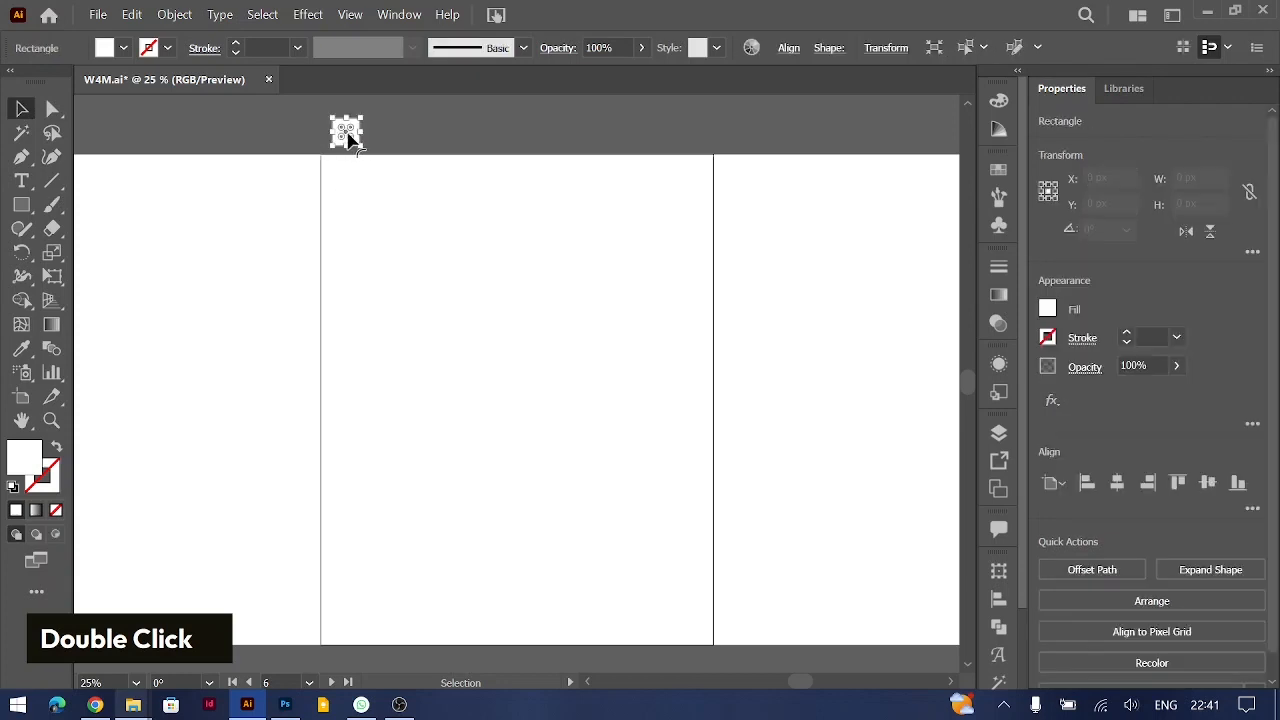
{"action": "left_click_drag", "start_coordinate": [346, 136], "coordinate": [449, 137]}
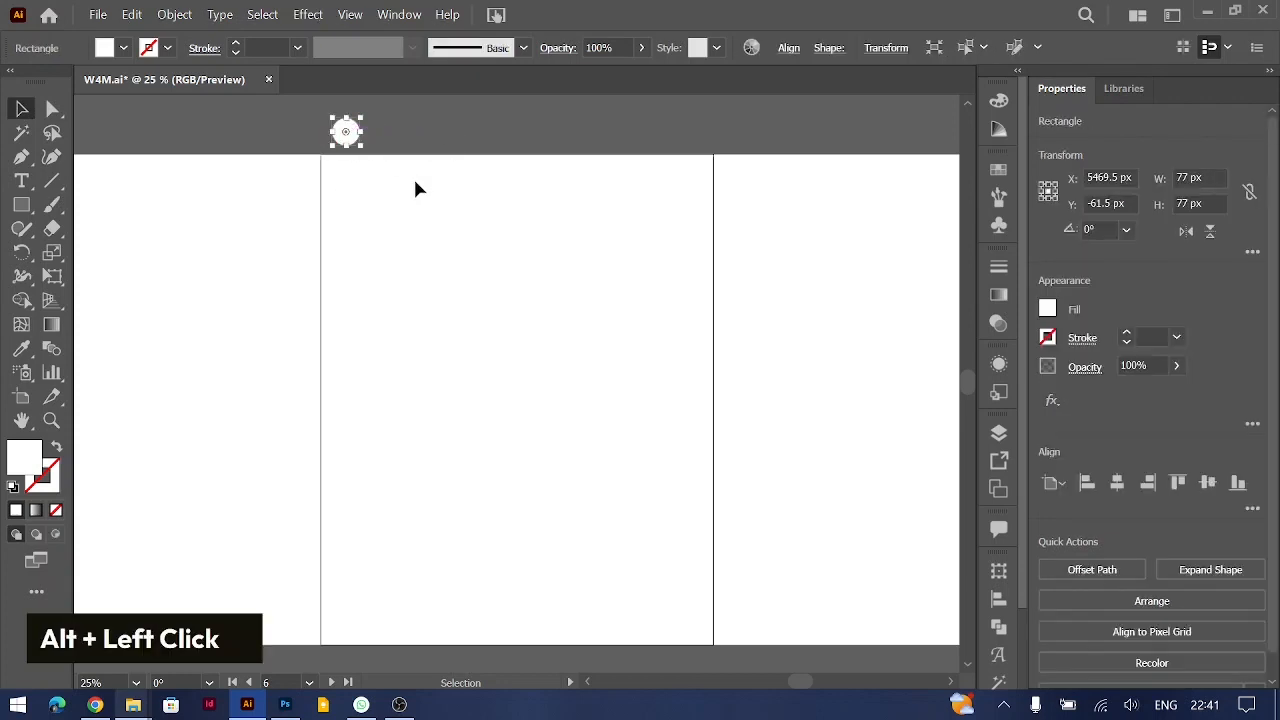
{"action": "left_click", "coordinate": [414, 189]}
{"action": "key", "text": "ctrl+z"}
Step: Duplicate the white square to the right at the same height, placing the copy at about X 5852 px
{"action": "key", "text": "ctrl+equal"}
{"action": "key", "text": "ctrl+equal"}
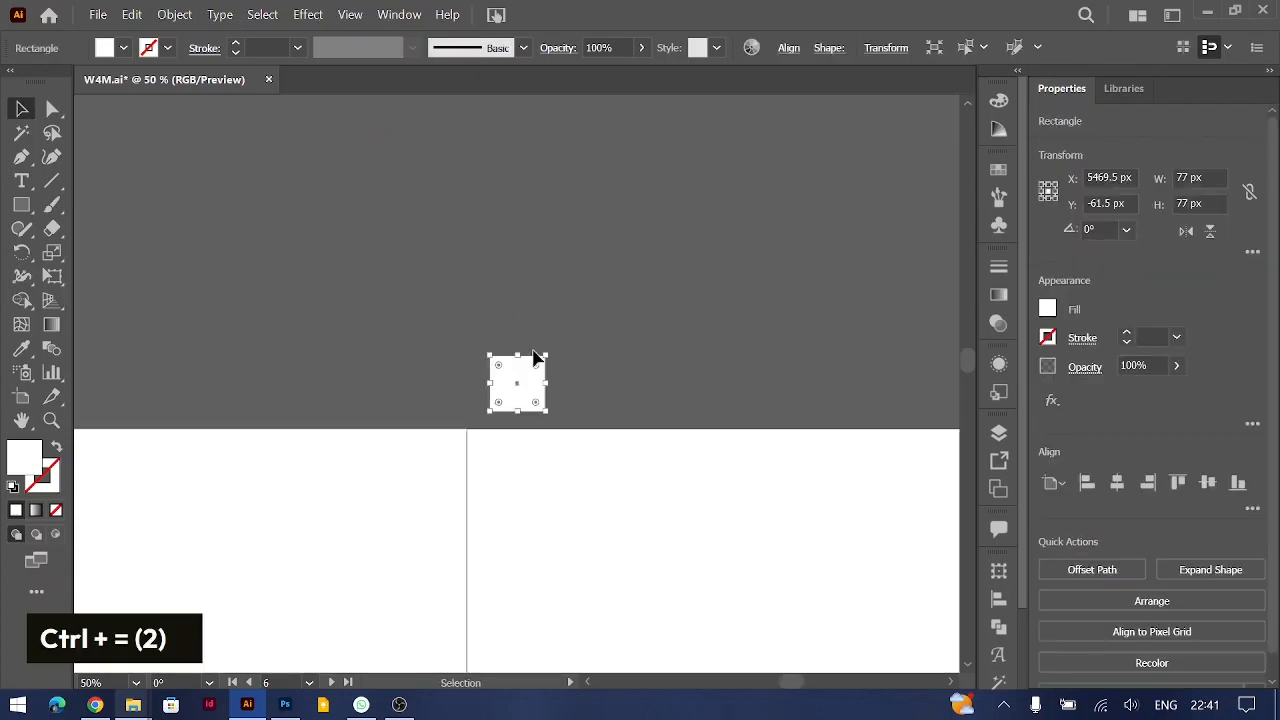
{"action": "left_click_drag", "start_coordinate": [519, 382], "coordinate": [796, 382]}
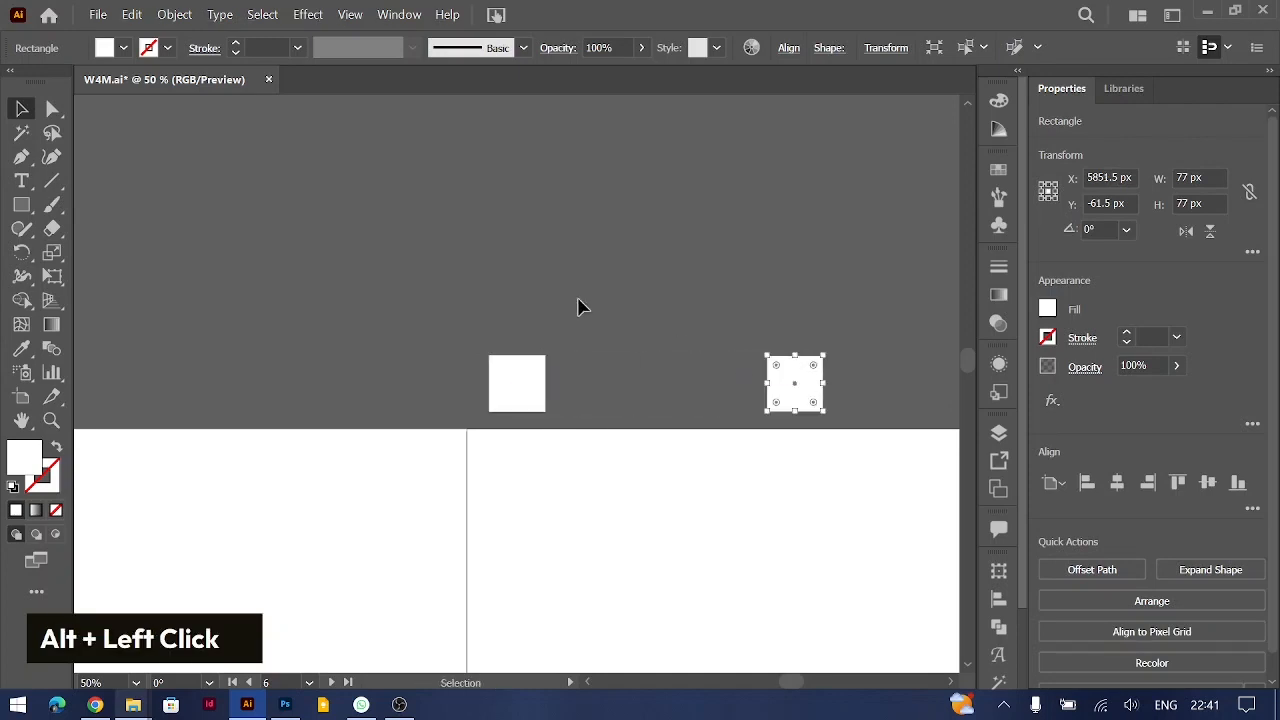
{"action": "left_click", "coordinate": [728, 362]}
{"action": "scroll", "coordinate": [728, 362], "scroll_direction": "right", "scroll_amount": 3}
{"action": "key", "text": "ctrl+minus"}
{"action": "scroll", "coordinate": [728, 362], "scroll_direction": "right", "scroll_amount": 3}
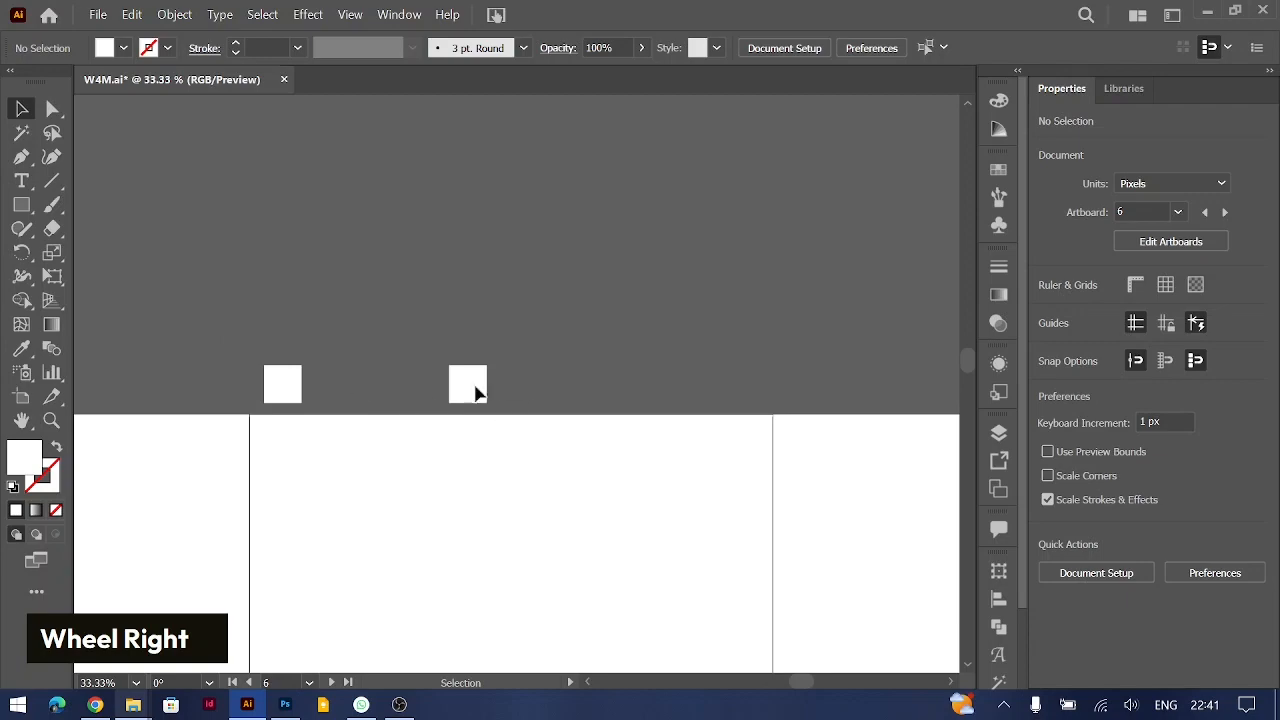
Step: Switch to Pigment, open the salad photo's colour pair, set Pickled Bluewood to Light Shade 02, and copy its hex code #53778B
{"action": "left_click", "coordinate": [95, 705]}
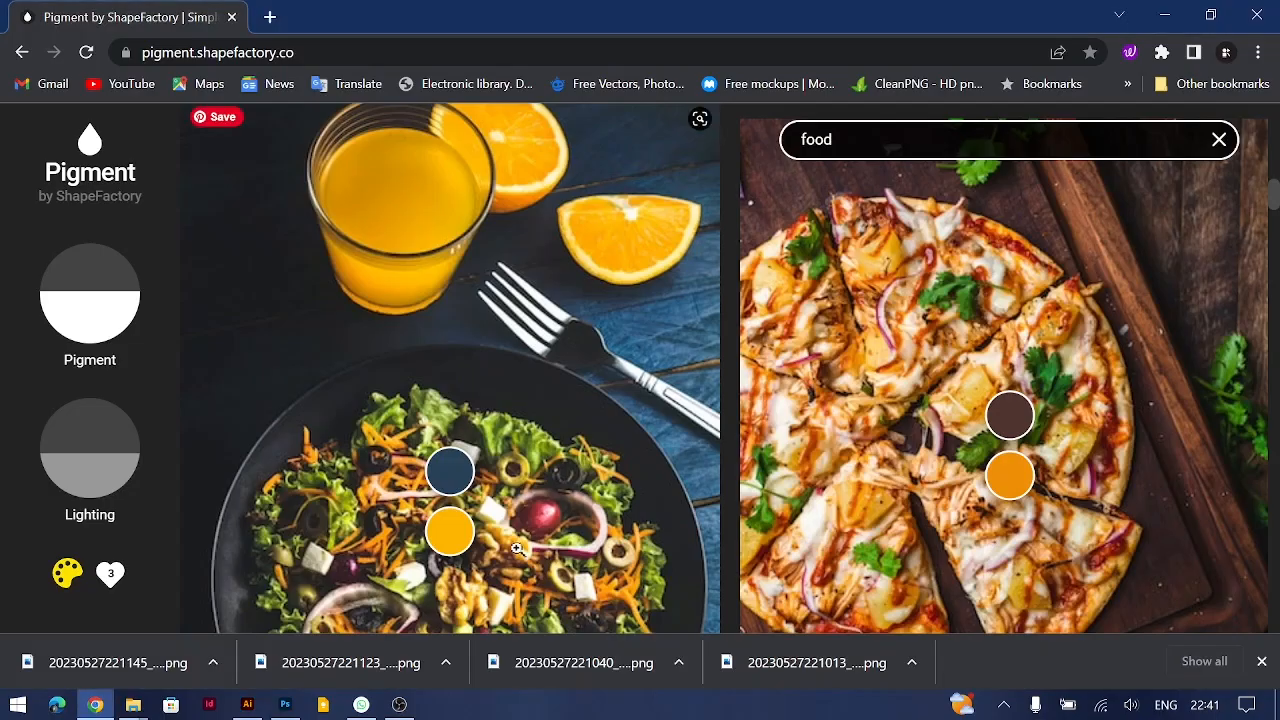
{"action": "scroll", "coordinate": [502, 505], "scroll_direction": "down", "scroll_amount": 1}
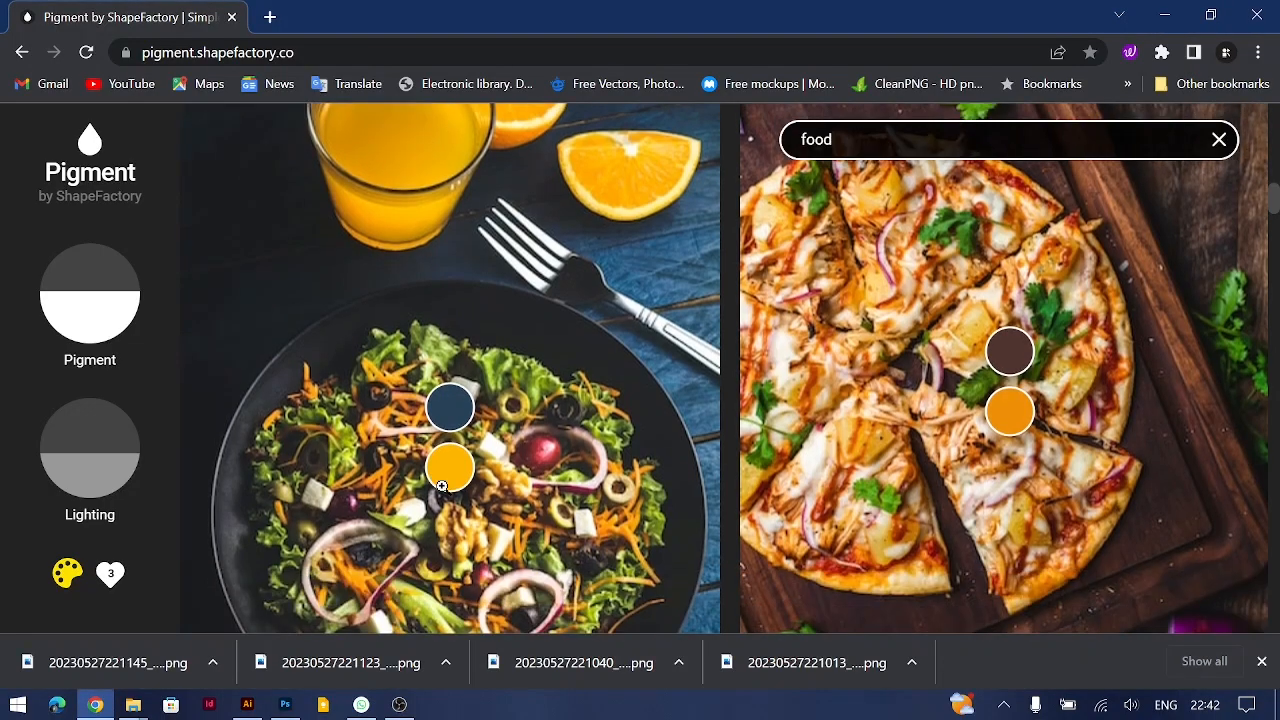
{"action": "left_click", "coordinate": [450, 469]}
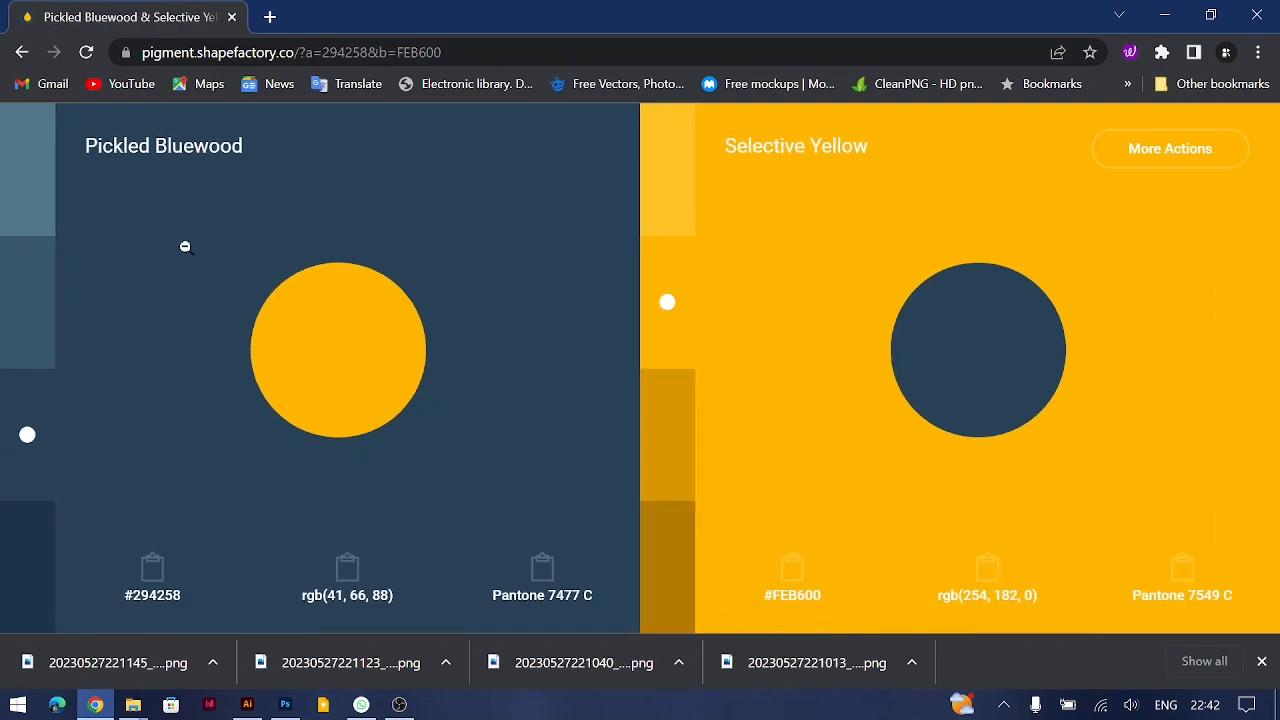
{"action": "left_click", "coordinate": [35, 178]}
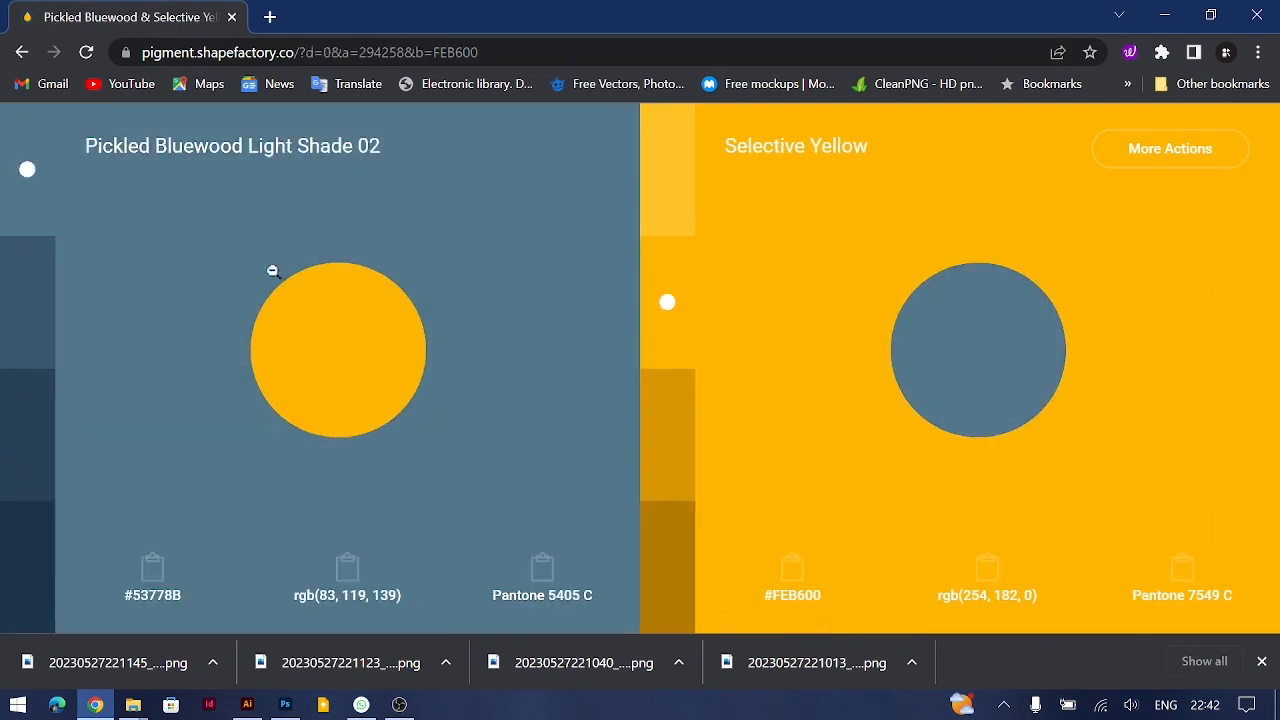
{"action": "left_click", "coordinate": [152, 570]}
Step: Switch to Illustrator and fill the left square with #53778B
{"action": "key", "text": "alt+Tab"}
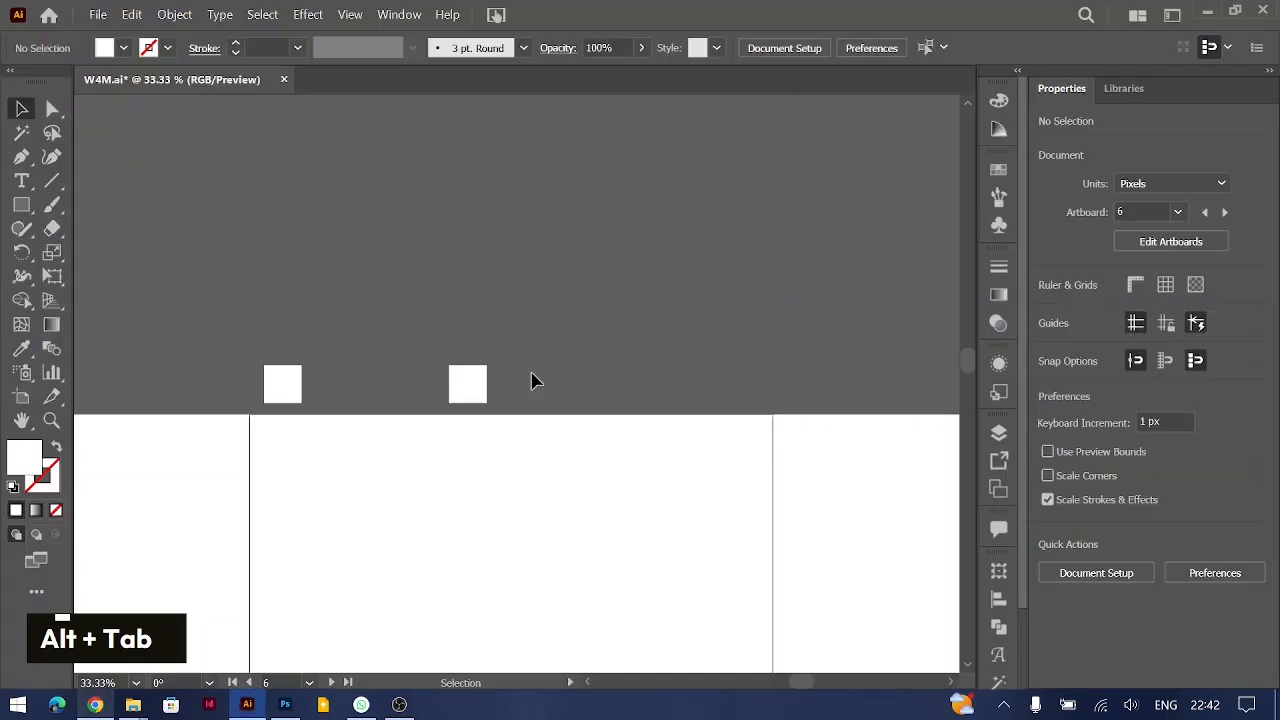
{"action": "left_click", "coordinate": [290, 396]}
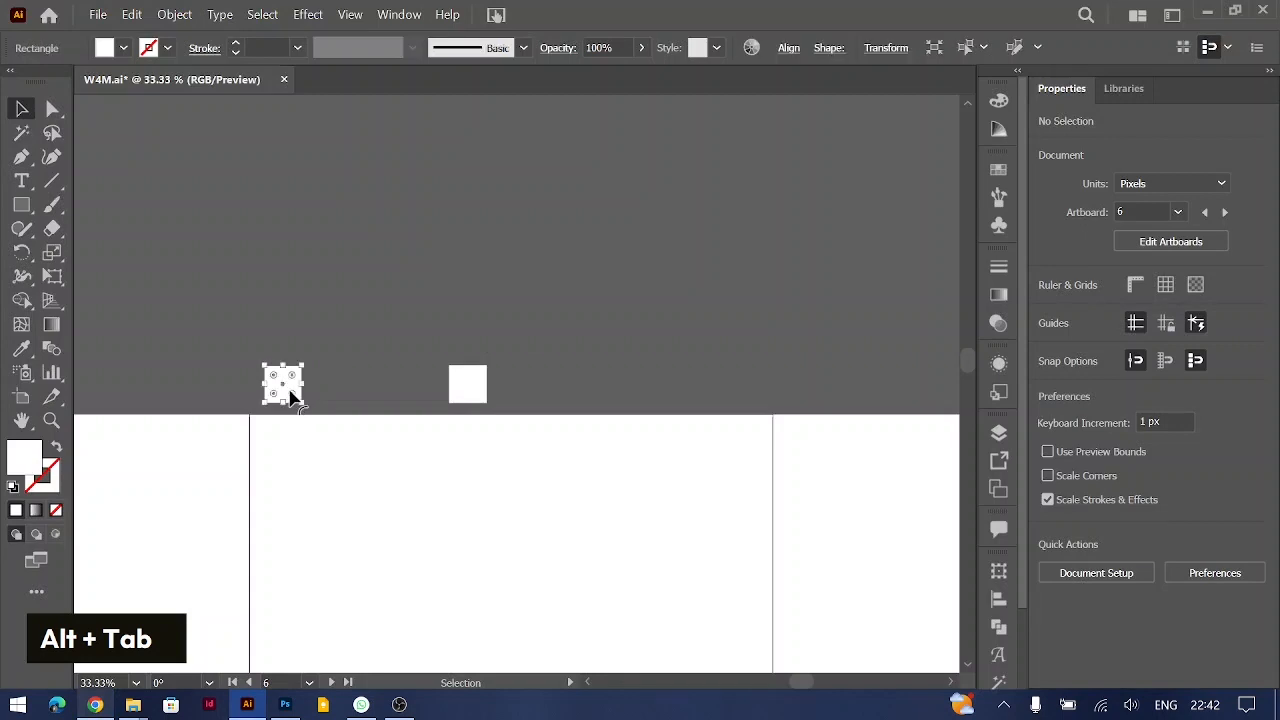
{"action": "double_click", "coordinate": [44, 465]}
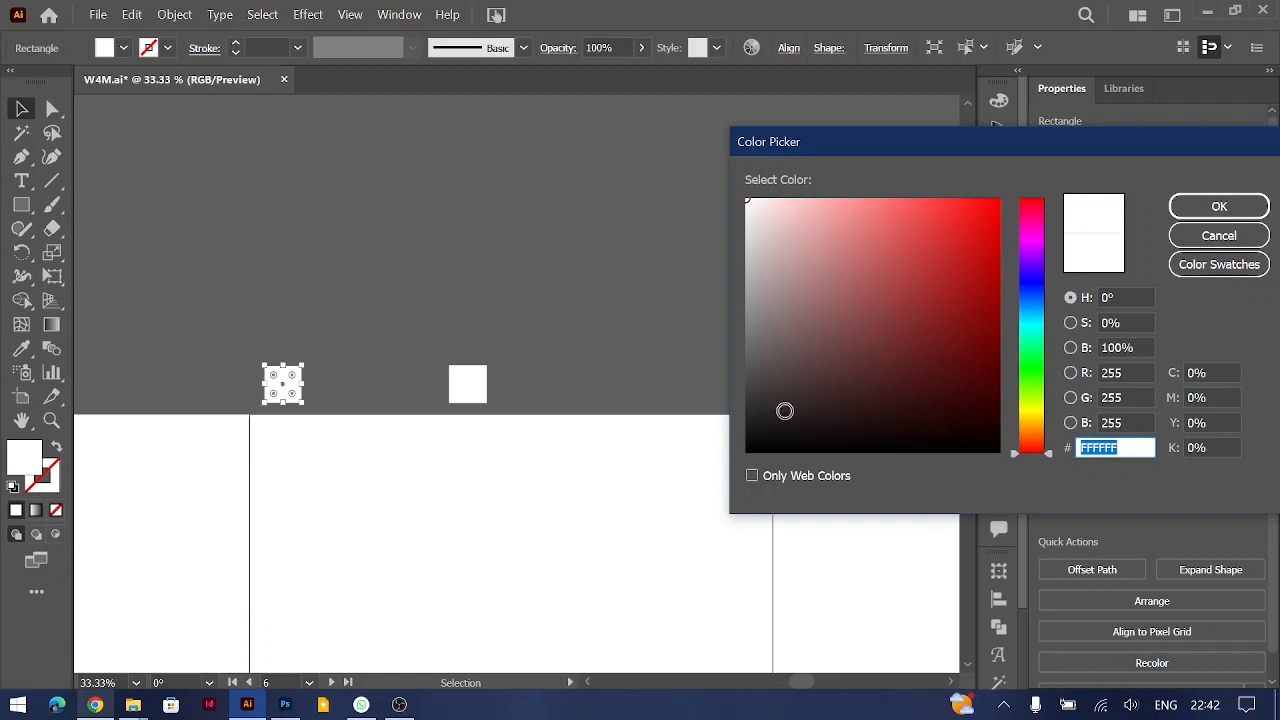
{"action": "key", "text": "ctrl+v"}
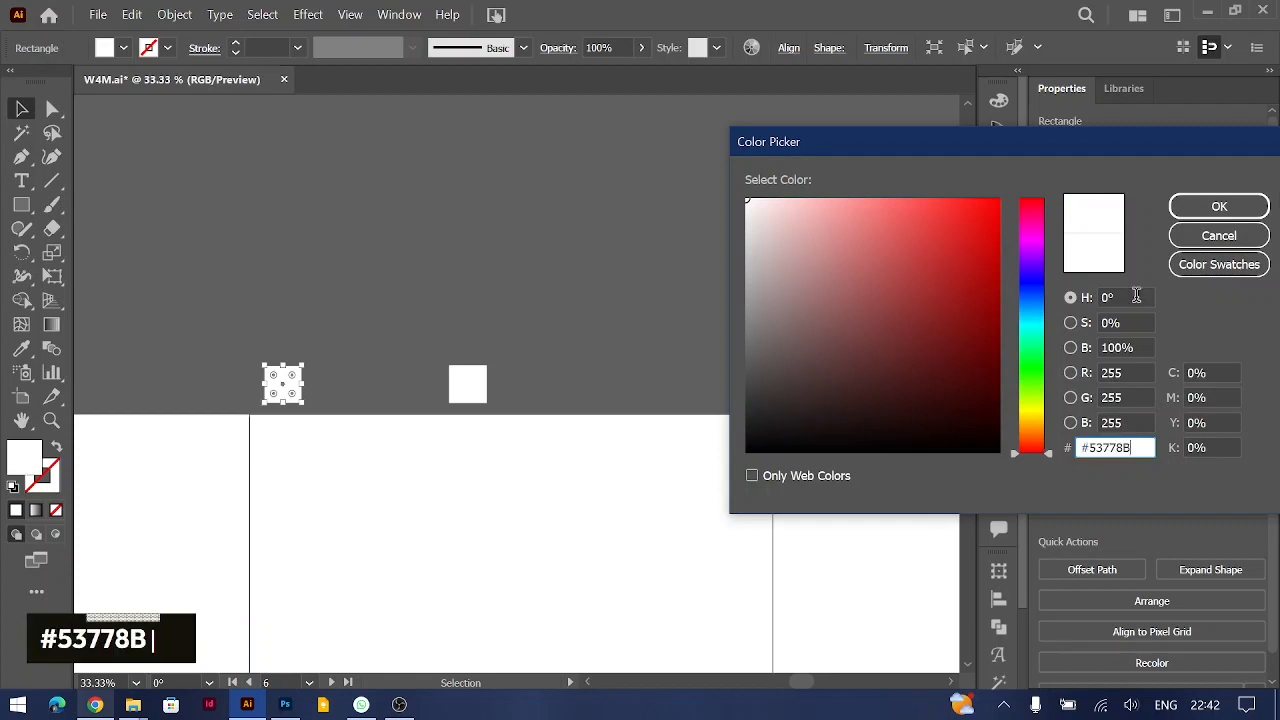
{"action": "left_click", "coordinate": [1219, 206]}
{"action": "left_click", "coordinate": [490, 268]}
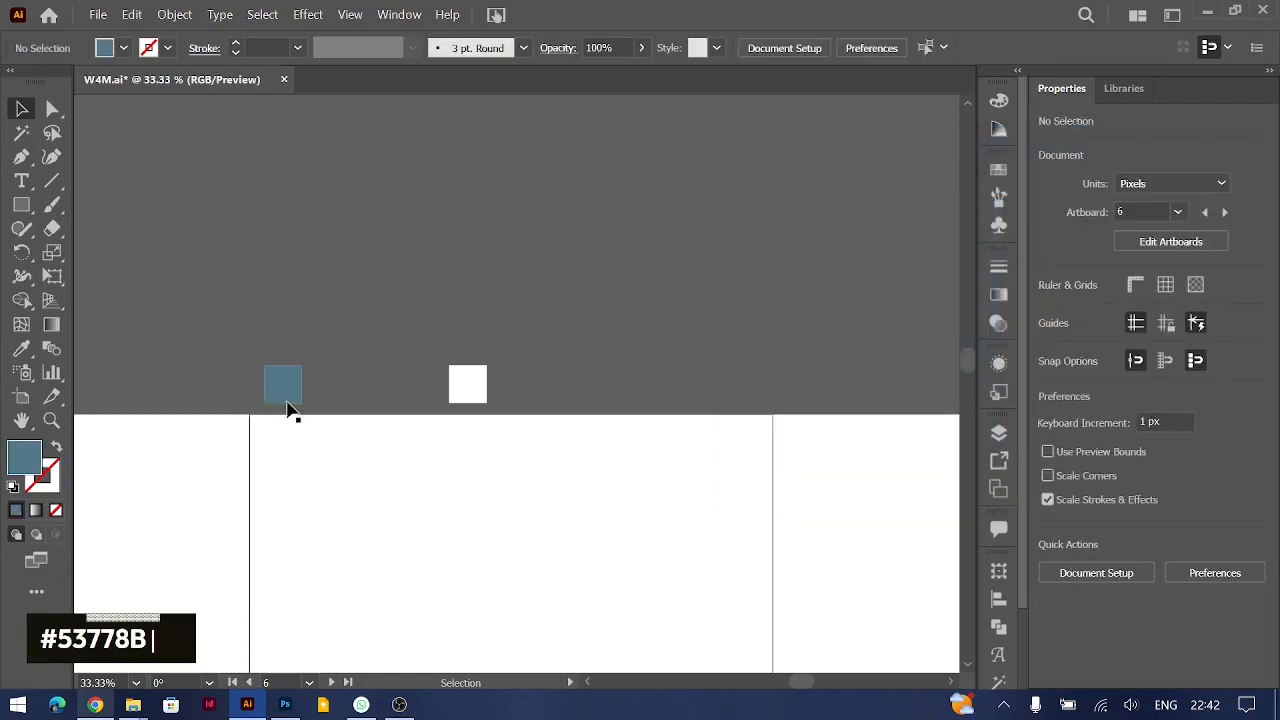
Step: Switch to Pigment, set Pickled Bluewood to Dark Shade 01, and copy its hex code #1D344A
{"action": "key", "text": "alt+Tab"}
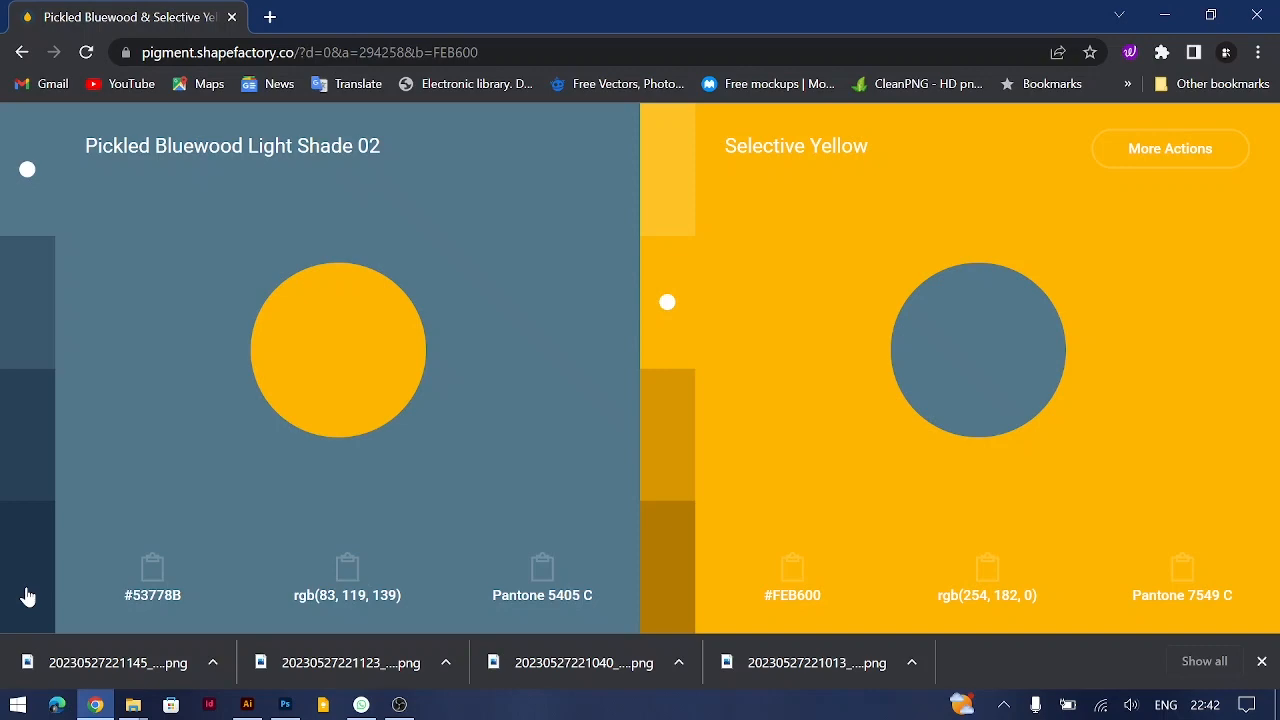
{"action": "left_click", "coordinate": [20, 582]}
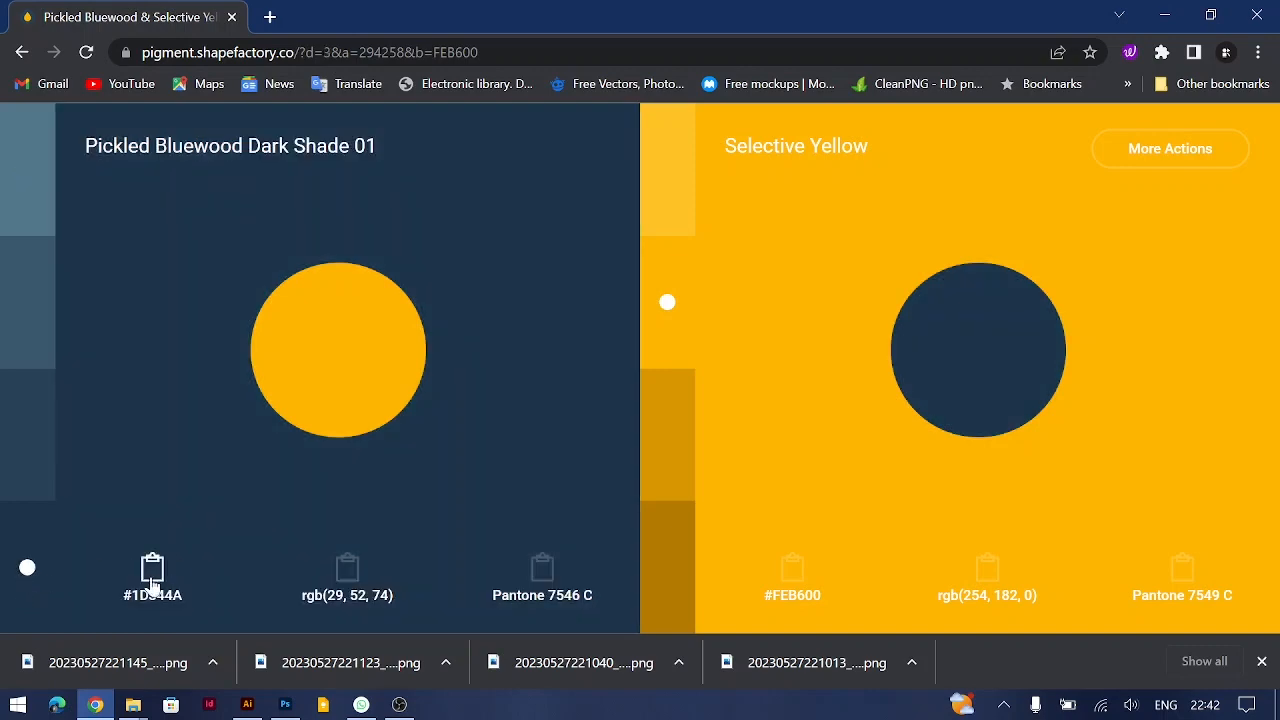
{"action": "left_click", "coordinate": [152, 583]}
Step: Switch to Illustrator and fill the remaining white square with #1D344A
{"action": "key", "text": "alt+Tab"}
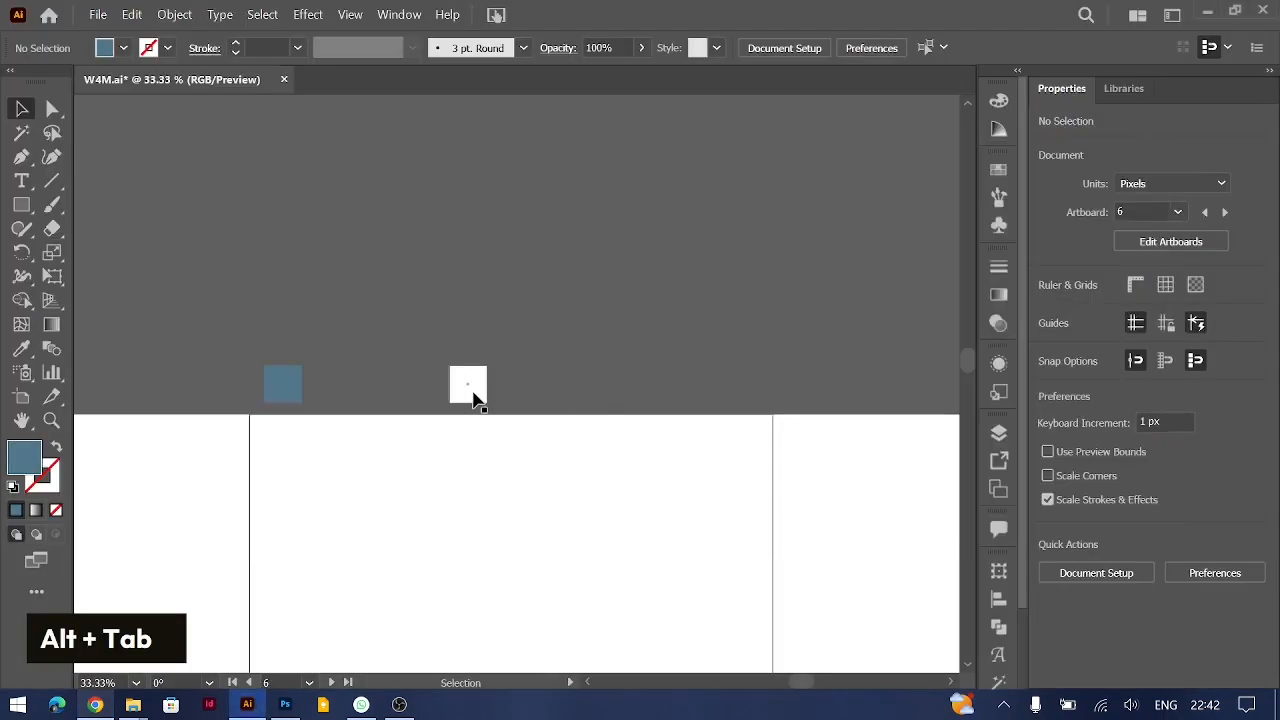
{"action": "left_click", "coordinate": [474, 398]}
{"action": "double_click", "coordinate": [24, 460]}
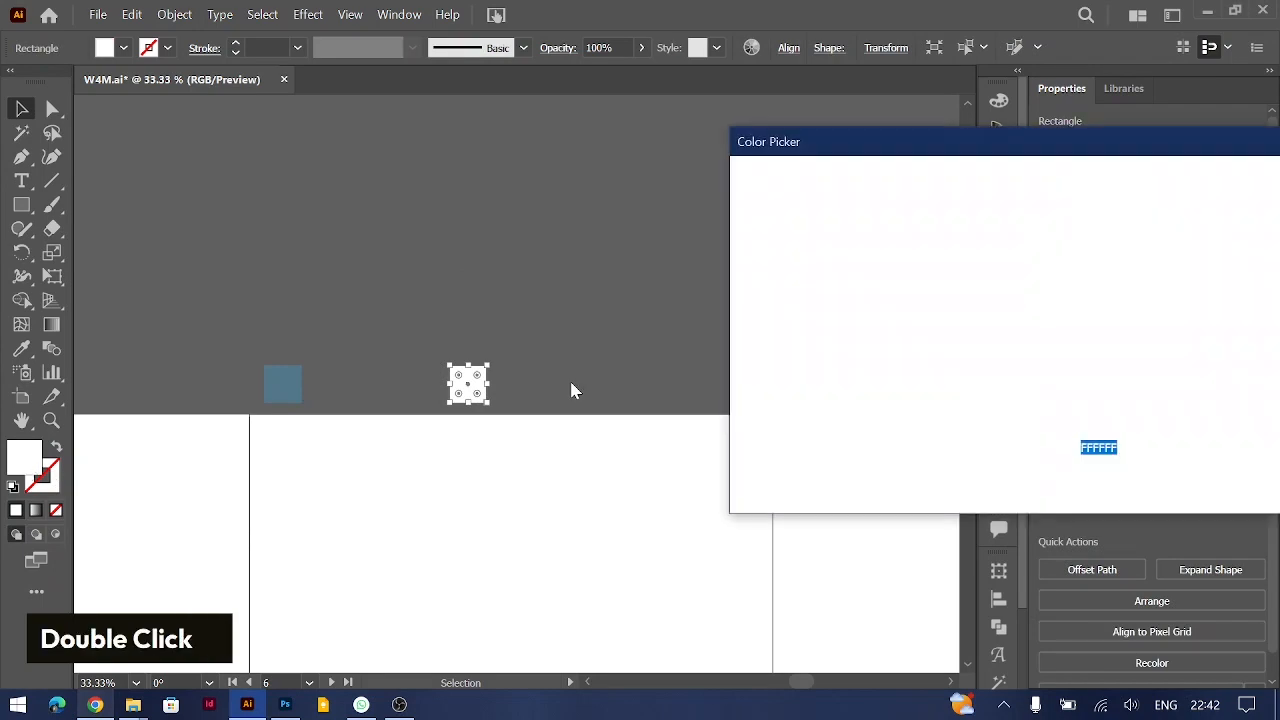
{"action": "key", "text": "ctrl+v"}
{"action": "key", "text": "Return"}
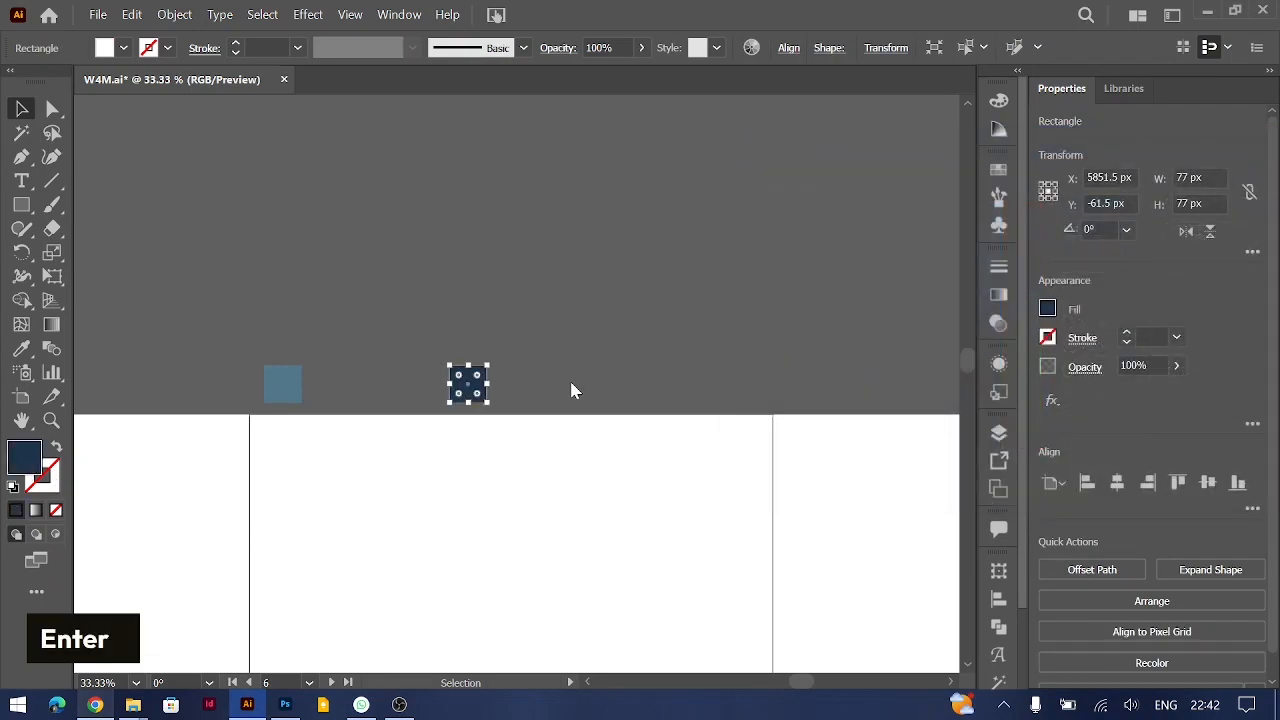
{"action": "left_click", "coordinate": [469, 272]}
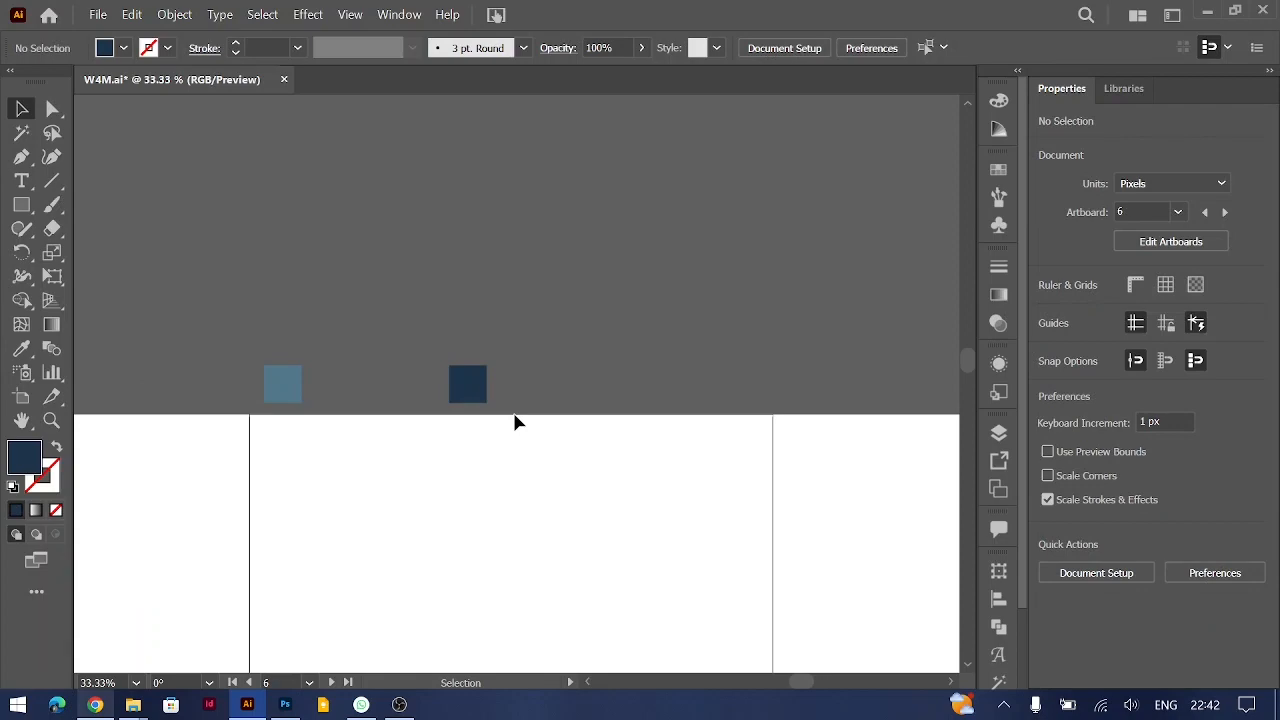
Step: Switch to Pigment, set Selective Yellow to Light Shade 01, and copy its hex code #FFC427
{"action": "key", "text": "alt+Tab"}
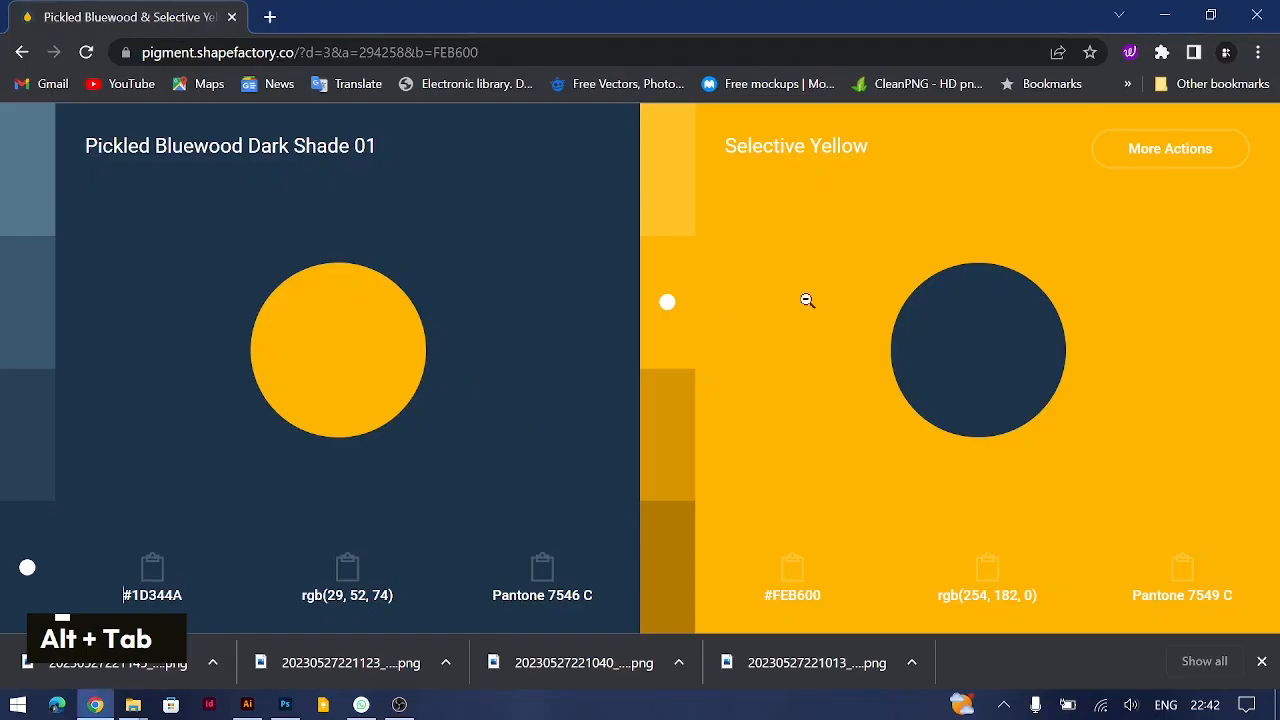
{"action": "left_click", "coordinate": [667, 172]}
{"action": "left_click", "coordinate": [790, 598]}
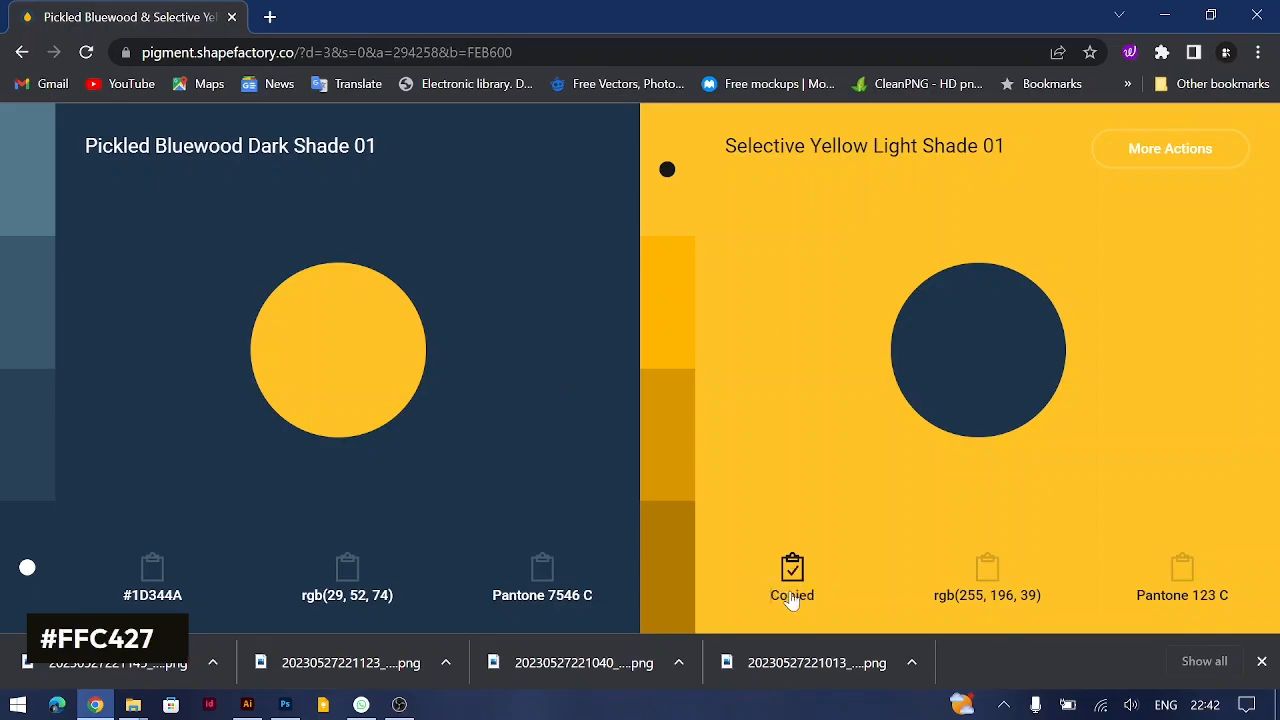
Step: Switch to Illustrator and duplicate both blue squares to the right at the same height, at about X 6002 and 6384 px
{"action": "key", "text": "alt+Tab"}
{"action": "left_click_drag", "start_coordinate": [242, 340], "coordinate": [734, 414]}
{"action": "left_click", "coordinate": [734, 237]}
Step: Fill the copied light blue square with #FFC427
{"action": "left_click", "coordinate": [542, 400]}
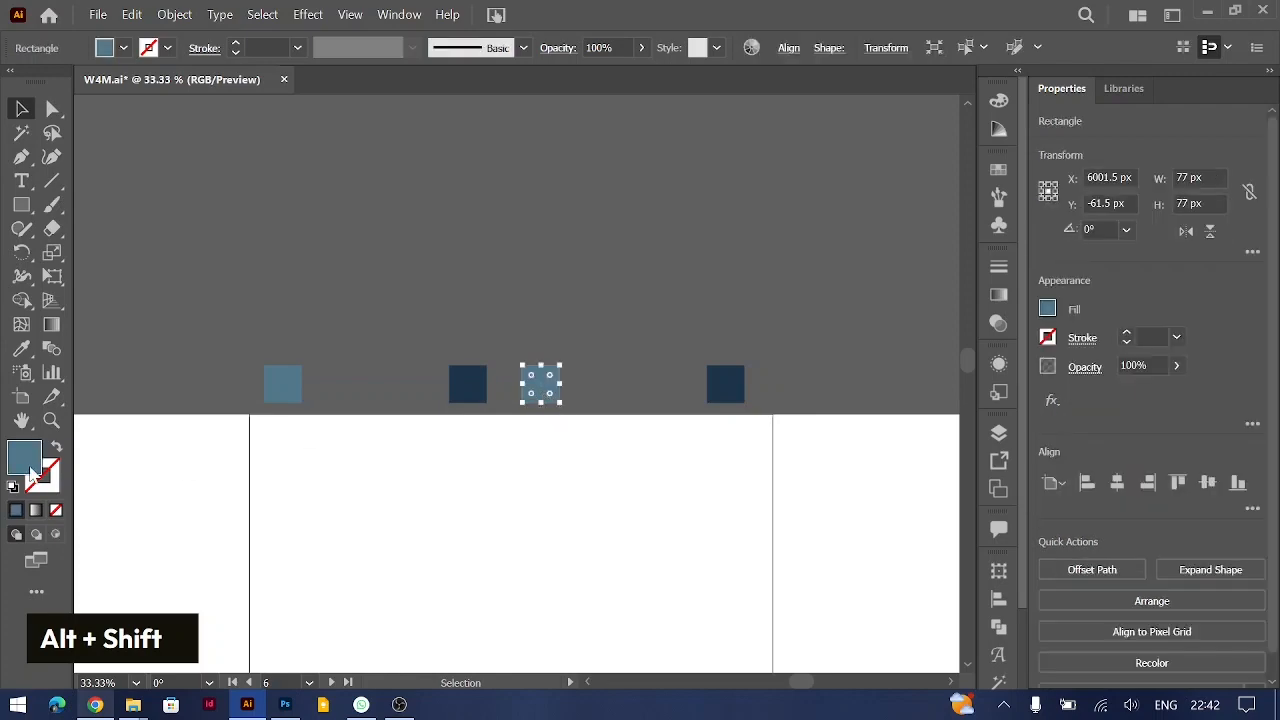
{"action": "double_click", "coordinate": [25, 457]}
{"action": "type", "text": "FFC427"}
{"action": "key", "text": "Return"}
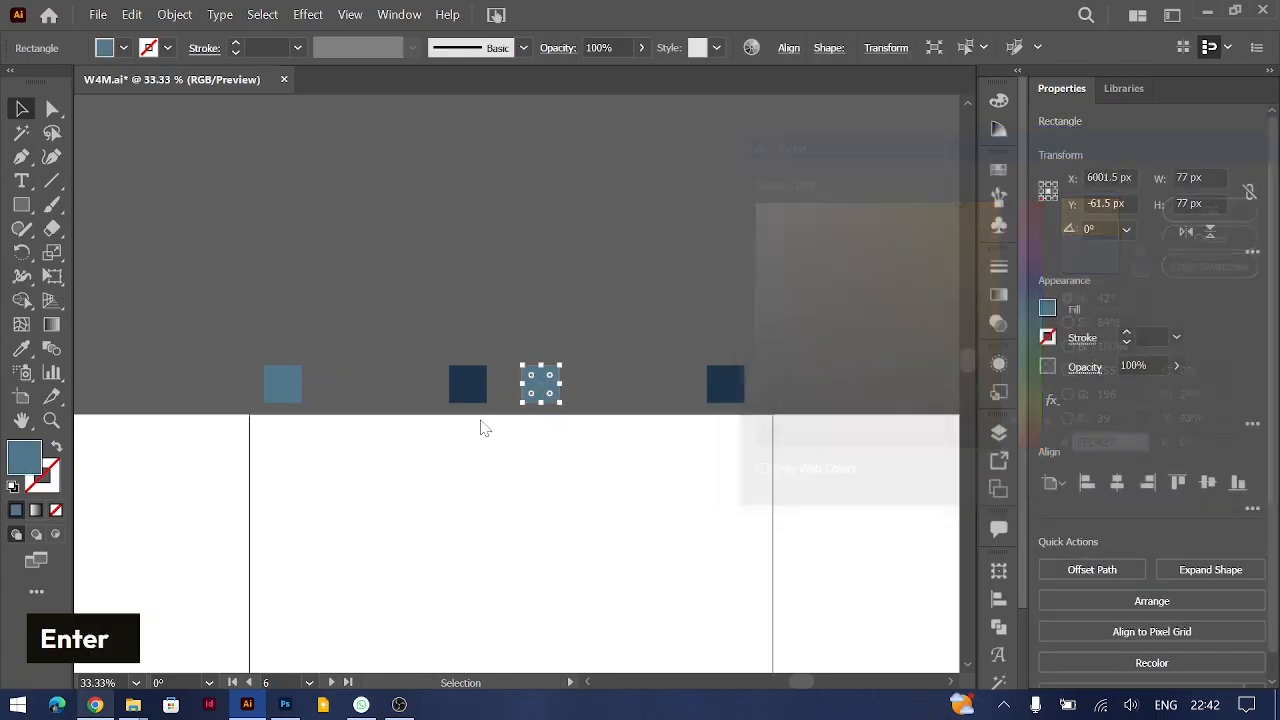
Step: Isolate the rightmost dark blue square, then switch to Pigment and copy the hex code of Selective Yellow's darkest shade
{"action": "double_click", "coordinate": [727, 387]}
{"action": "key", "text": "alt+Tab"}
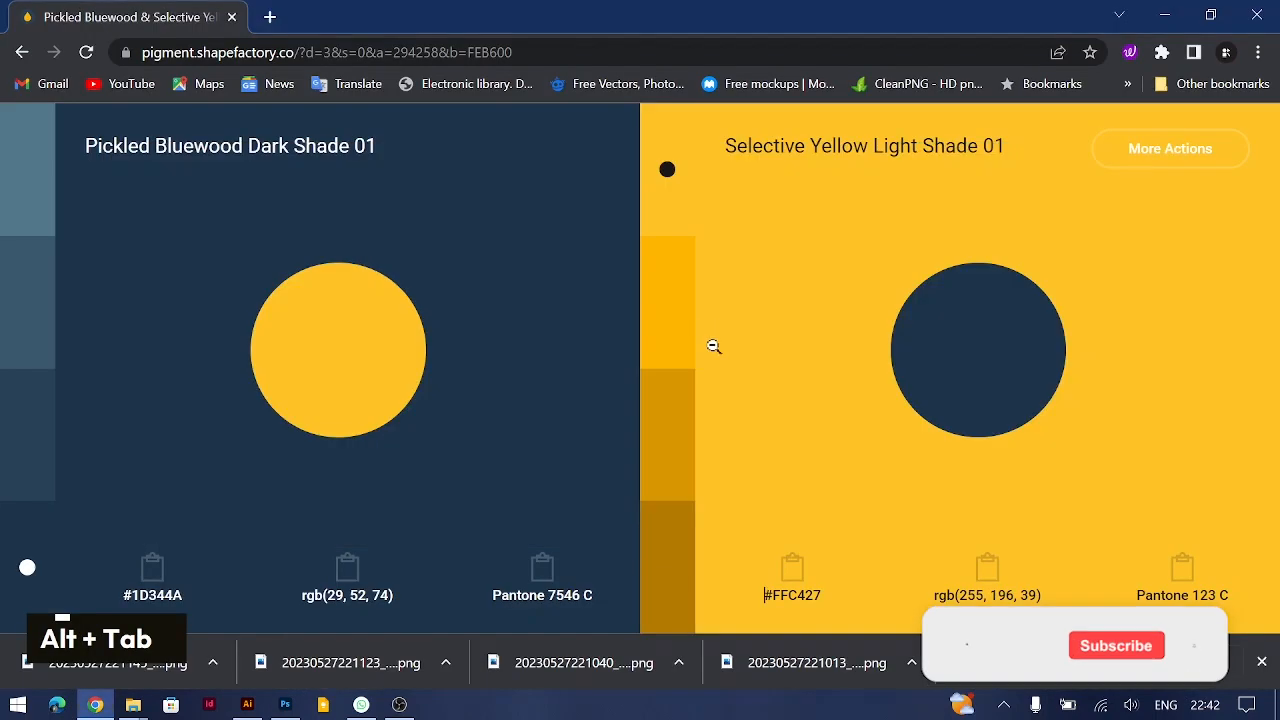
{"action": "left_click", "coordinate": [667, 568]}
{"action": "left_click", "coordinate": [792, 570]}
Step: Switch to Illustrator, leave isolation mode, and fill the rightmost dark blue square with #B47A00
{"action": "key", "text": "alt+Tab"}
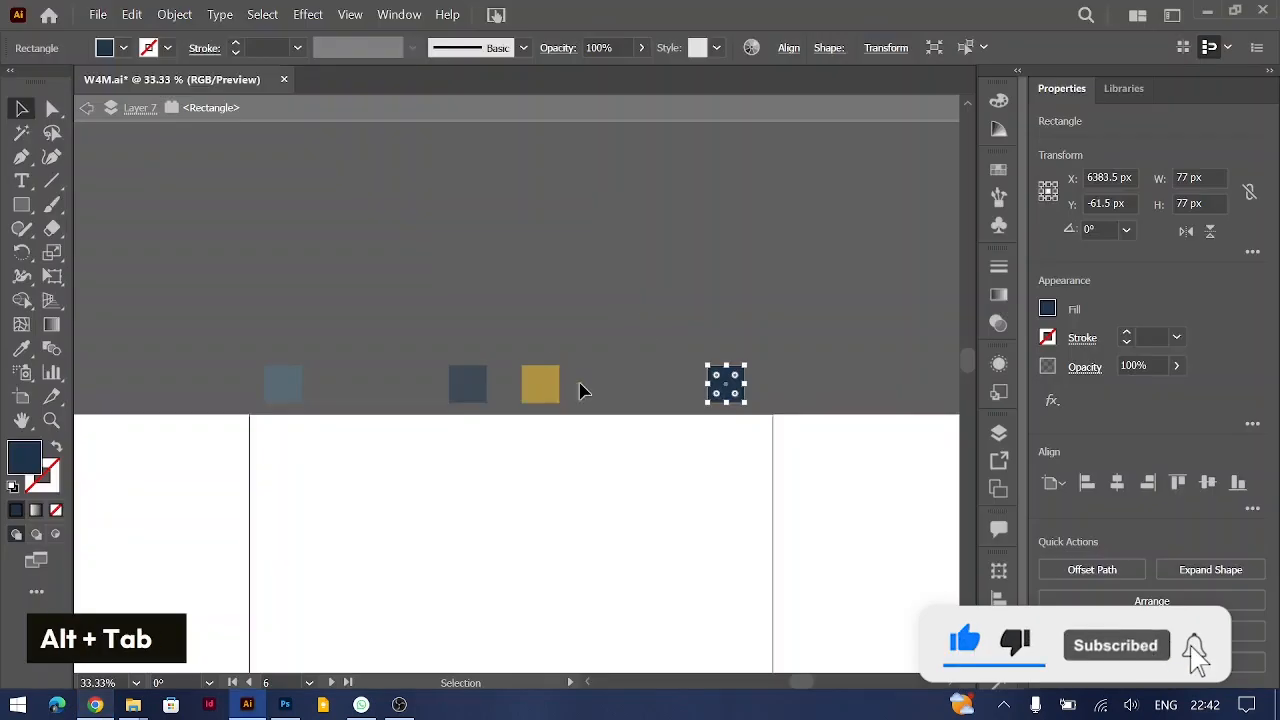
{"action": "double_click", "coordinate": [683, 418]}
{"action": "left_click", "coordinate": [725, 387]}
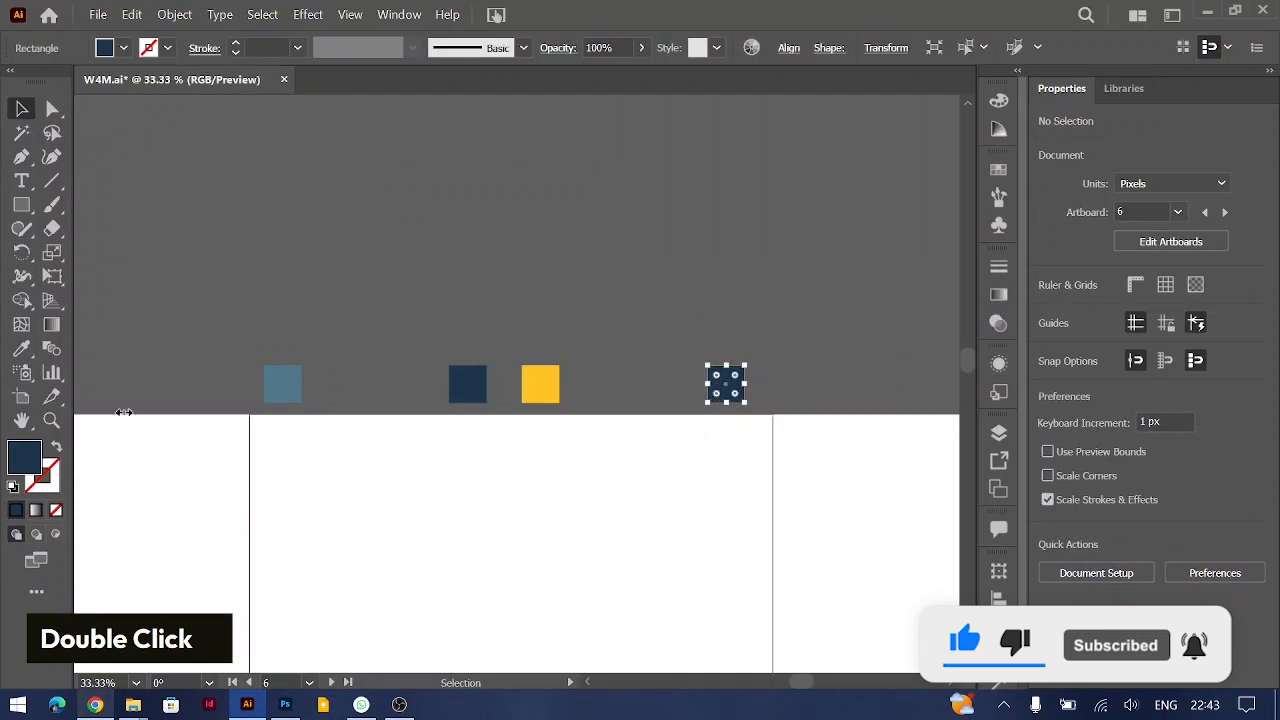
{"action": "double_click", "coordinate": [30, 455]}
{"action": "key", "text": "ctrl+v"}
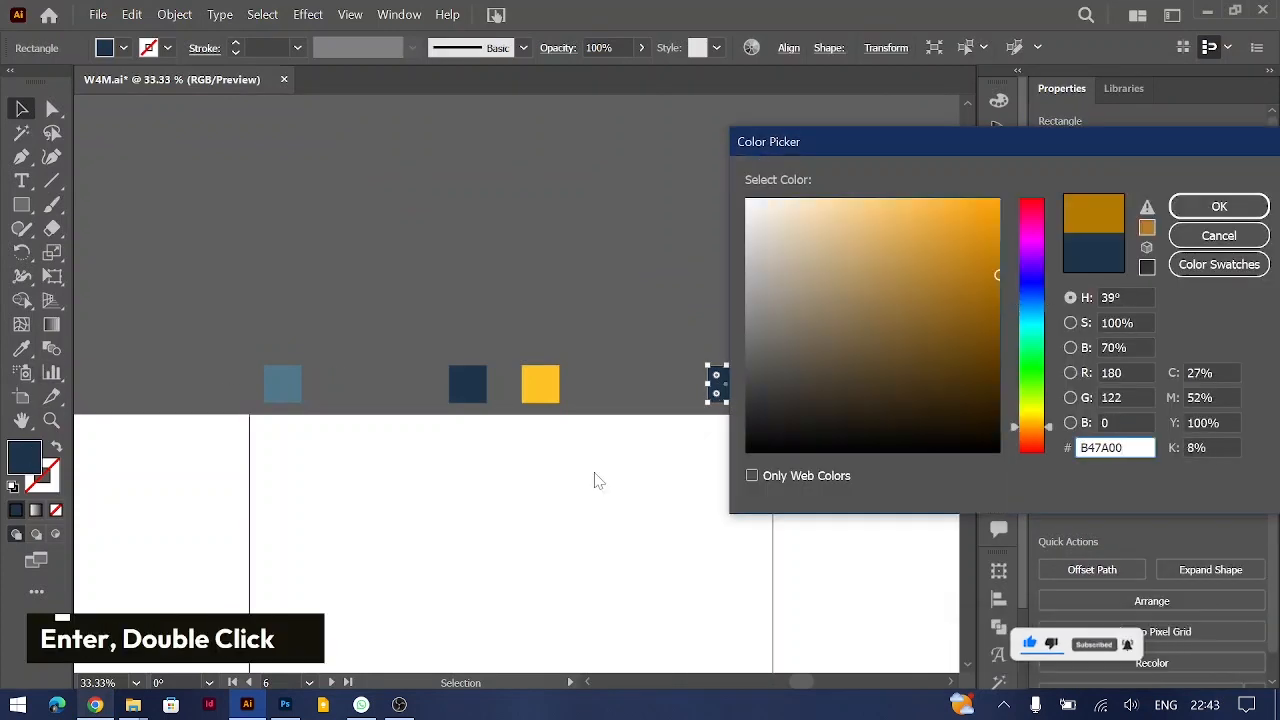
{"action": "key", "text": "Return"}
{"action": "left_click", "coordinate": [540, 390]}
{"action": "left_click", "coordinate": [542, 248]}
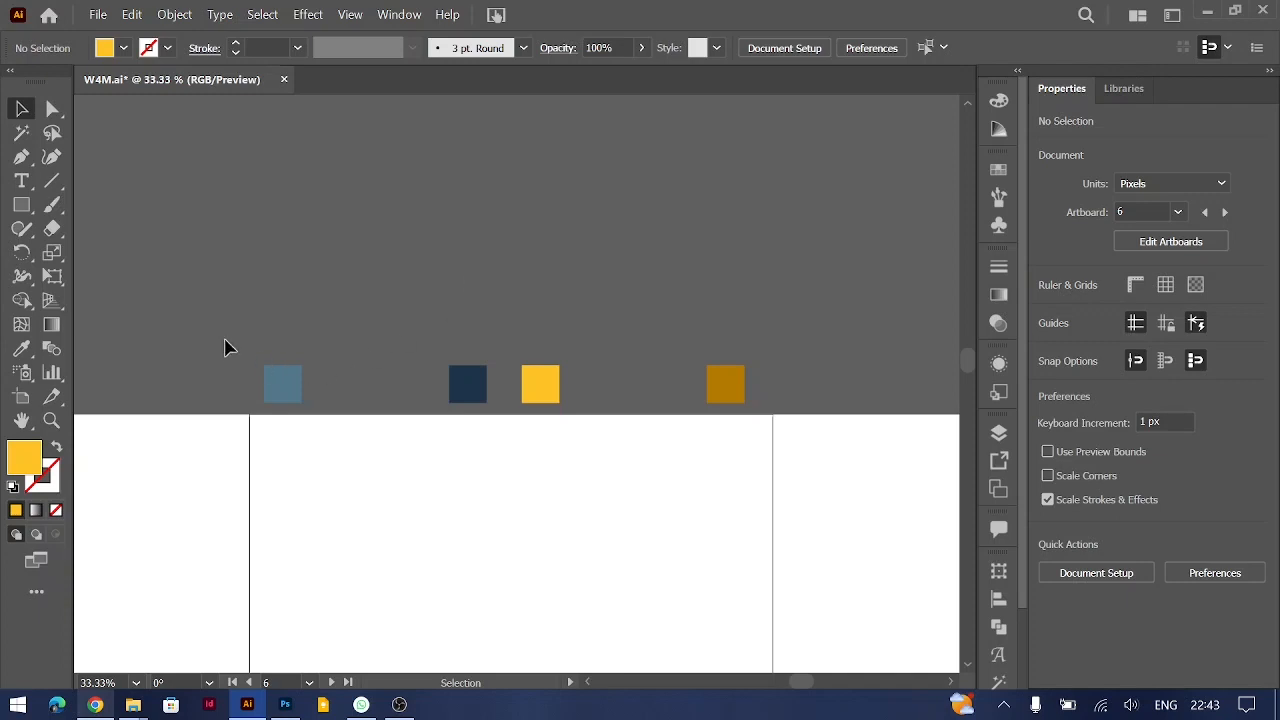
Step: Make a blend between the light blue and dark blue squares
{"action": "left_click_drag", "start_coordinate": [257, 354], "coordinate": [476, 430]}
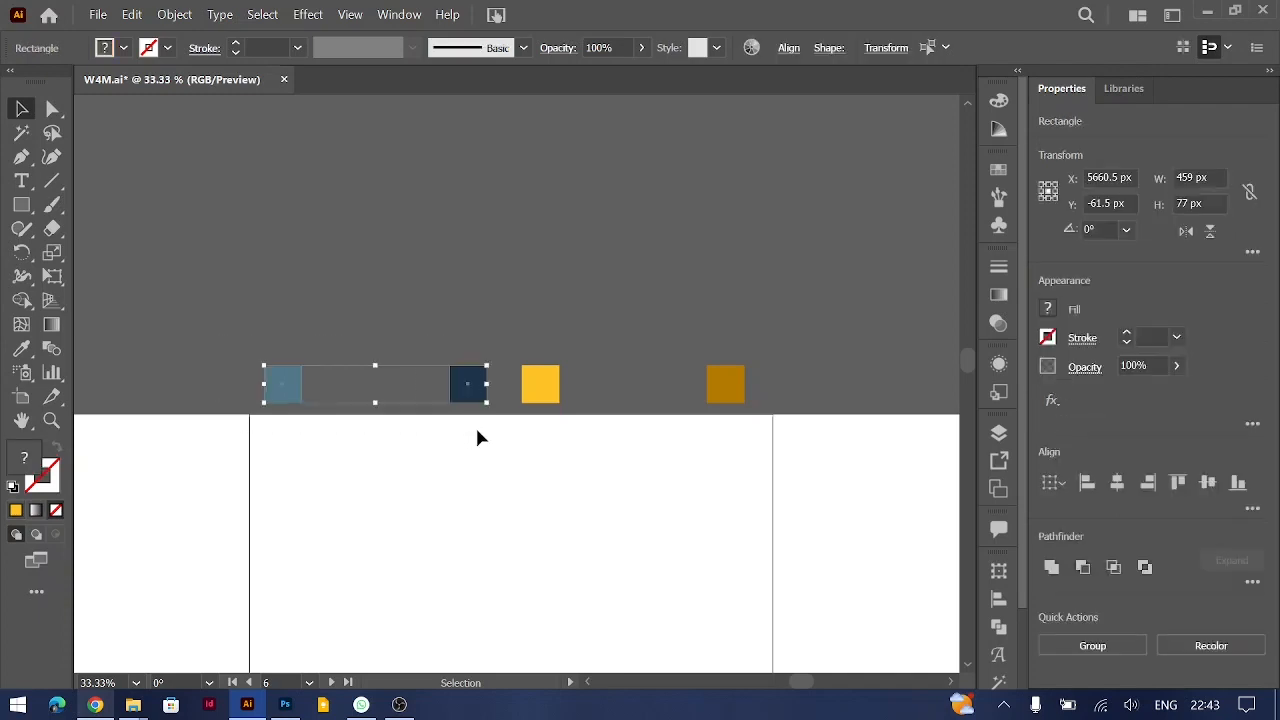
{"action": "left_click", "coordinate": [170, 14]}
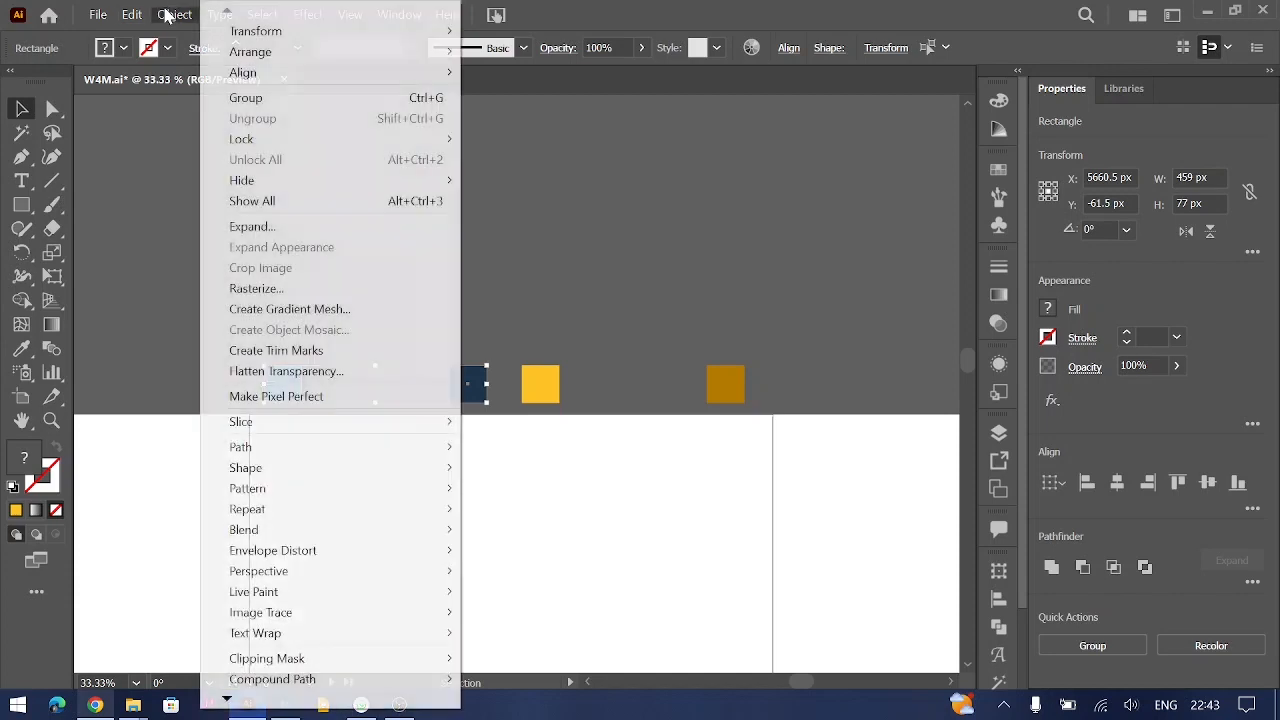
{"action": "mouse_move", "coordinate": [443, 532]}
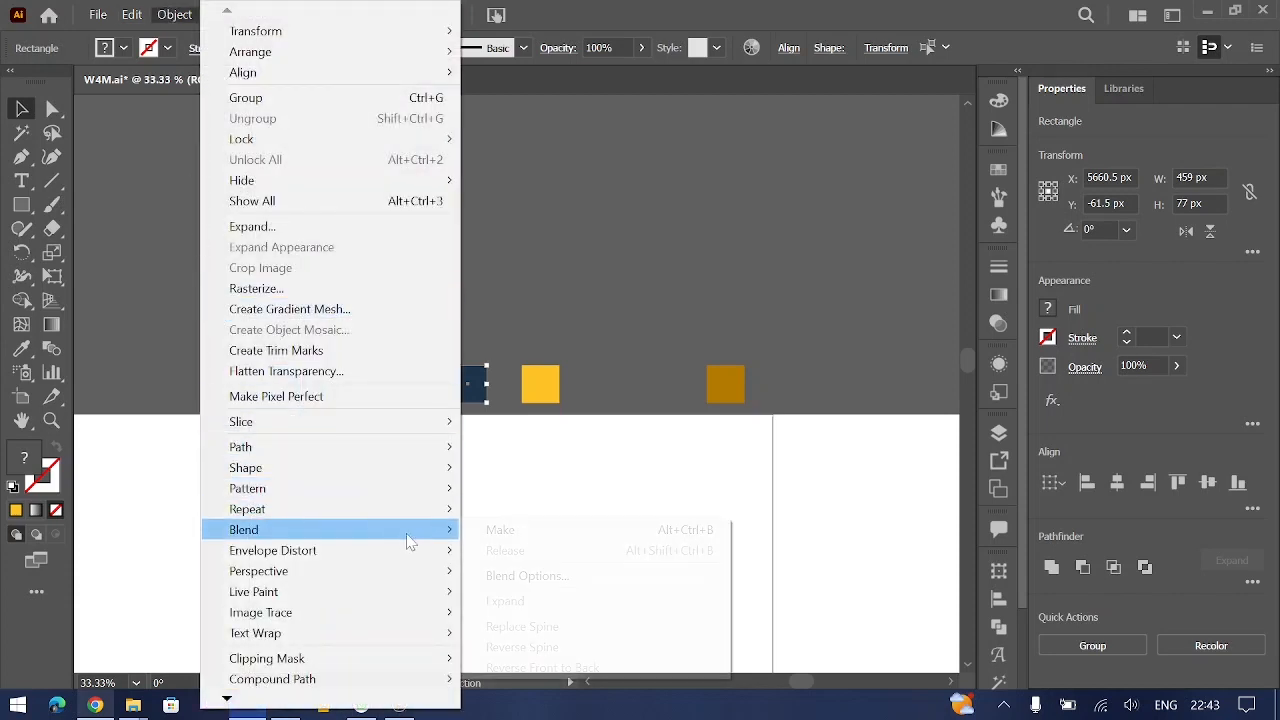
{"action": "left_click", "coordinate": [527, 539]}
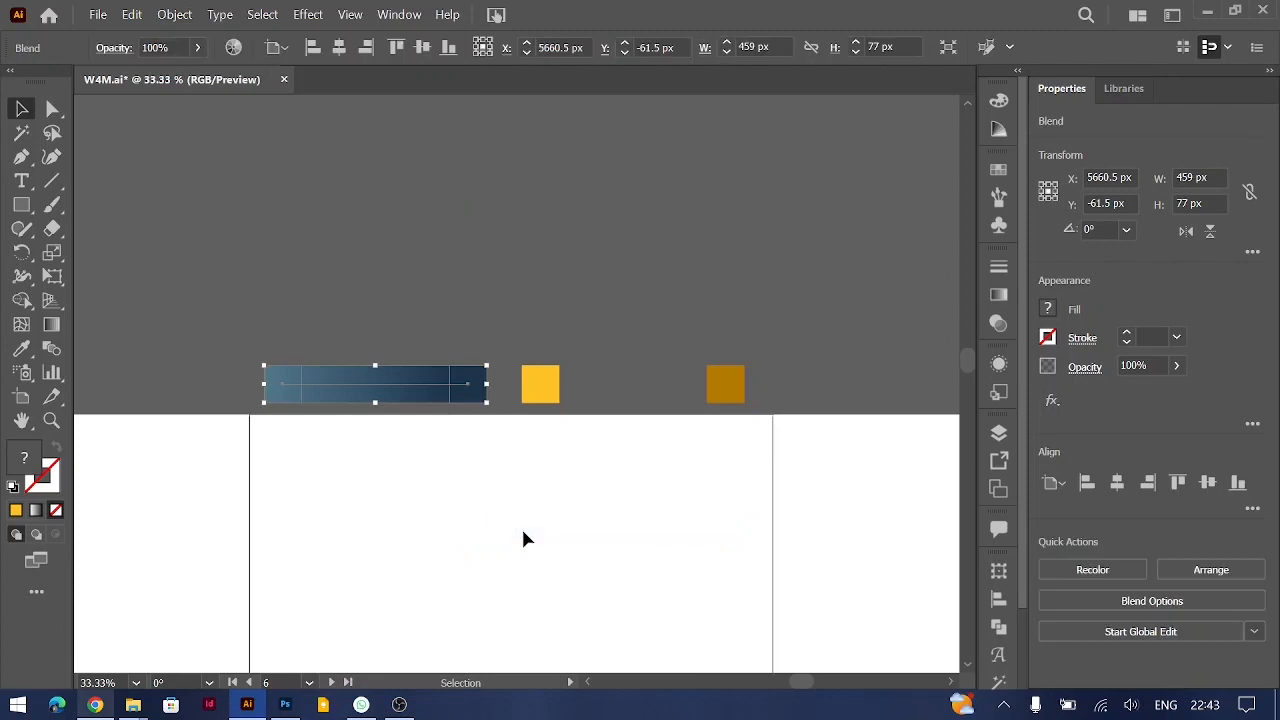
{"action": "left_click", "coordinate": [514, 303]}
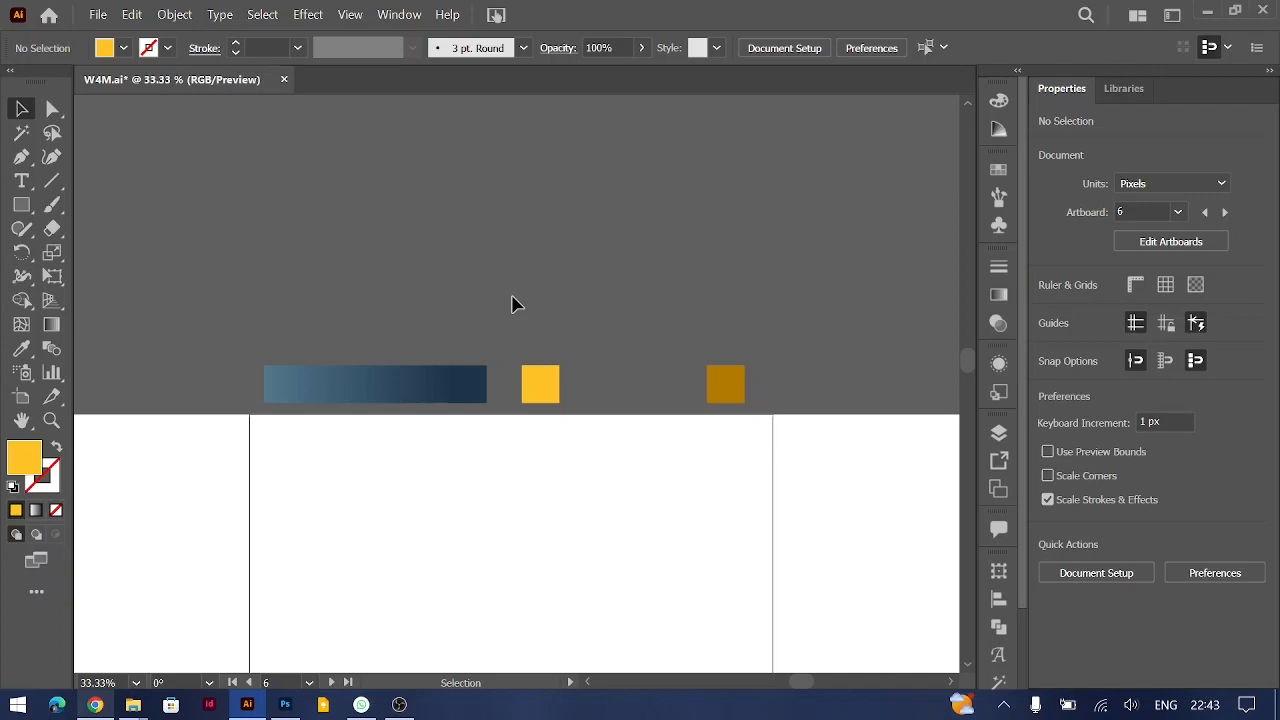
Step: Set the blue blend's spacing to Specified Steps with a value of 2
{"action": "left_click", "coordinate": [418, 389]}
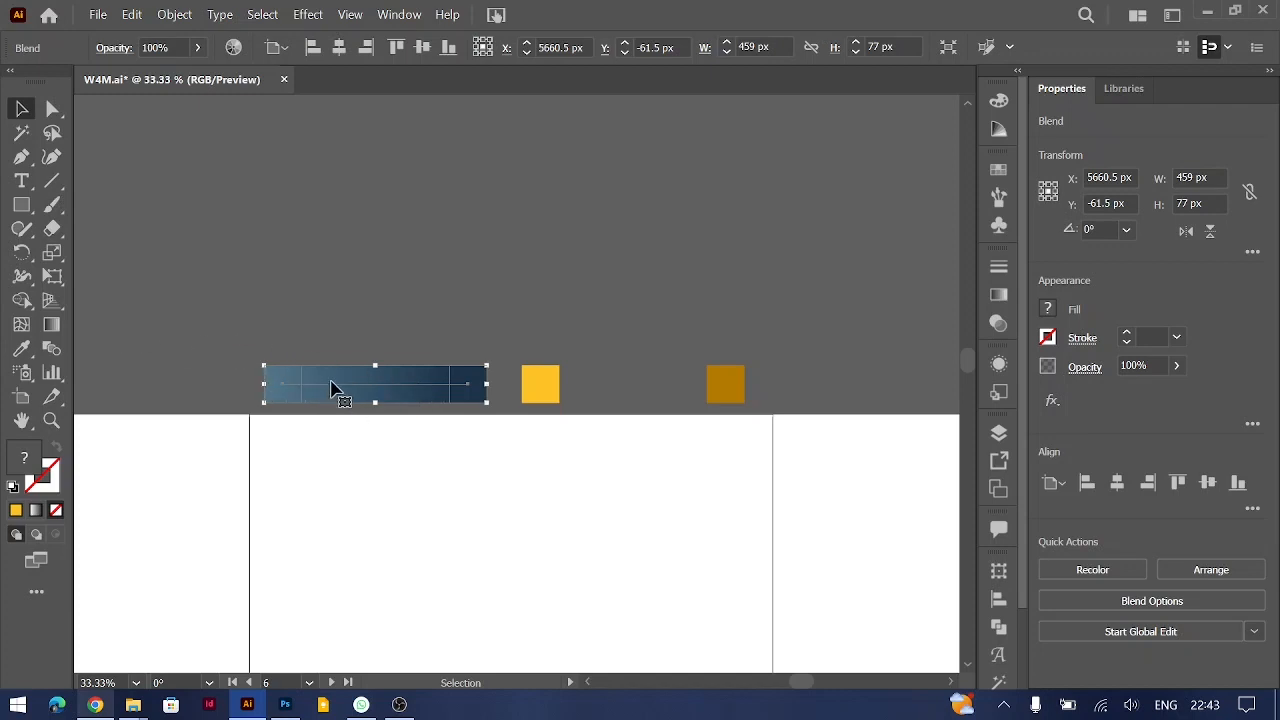
{"action": "double_click", "coordinate": [47, 357]}
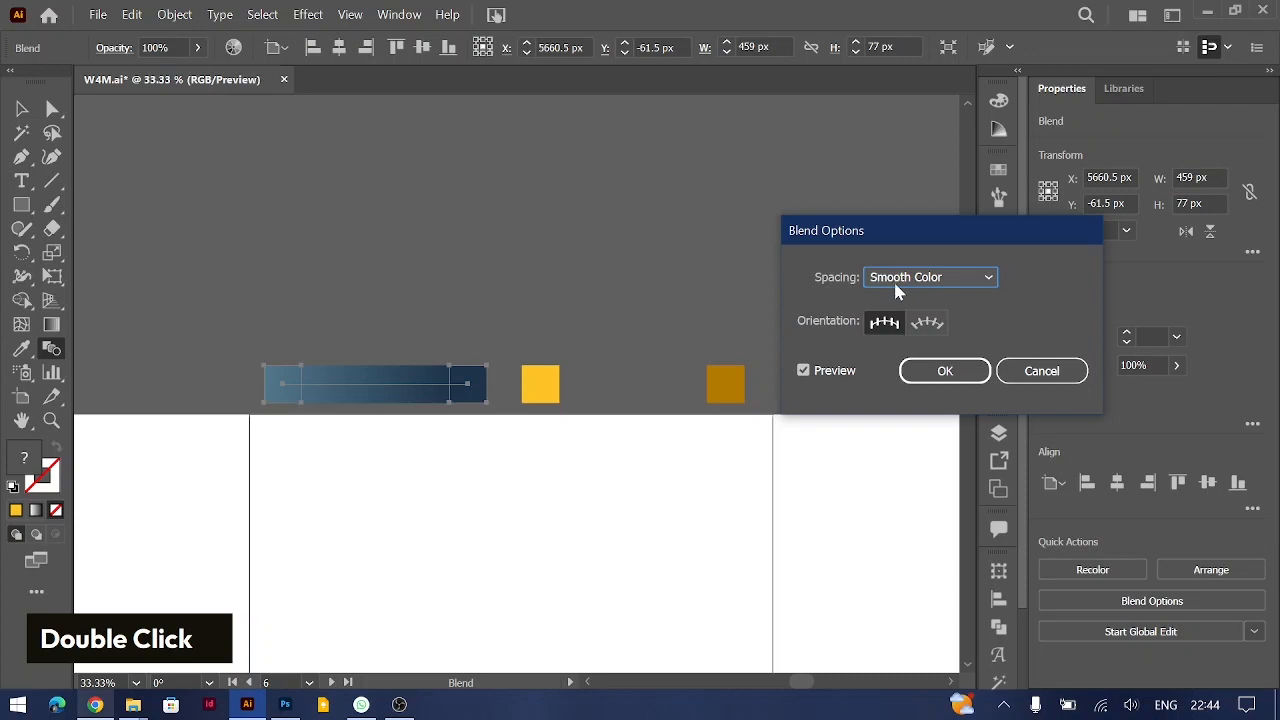
{"action": "left_click", "coordinate": [929, 277]}
{"action": "left_click", "coordinate": [923, 323]}
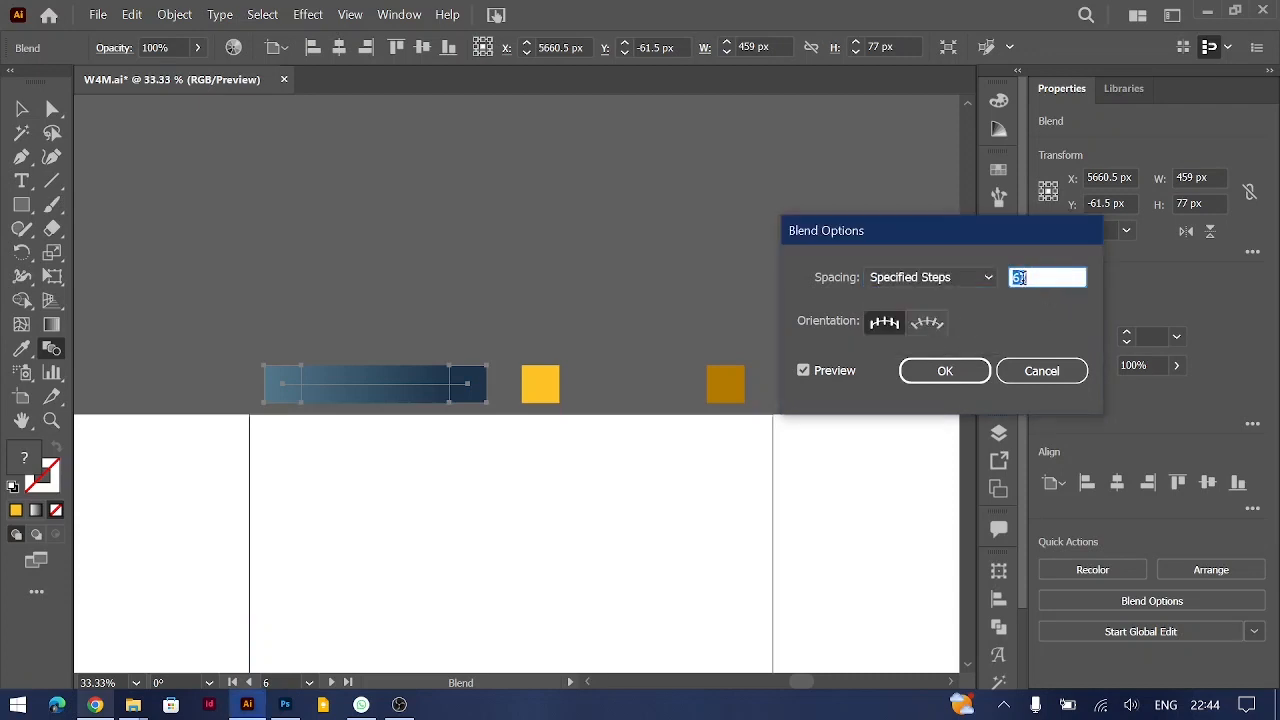
{"action": "type", "text": "2"}
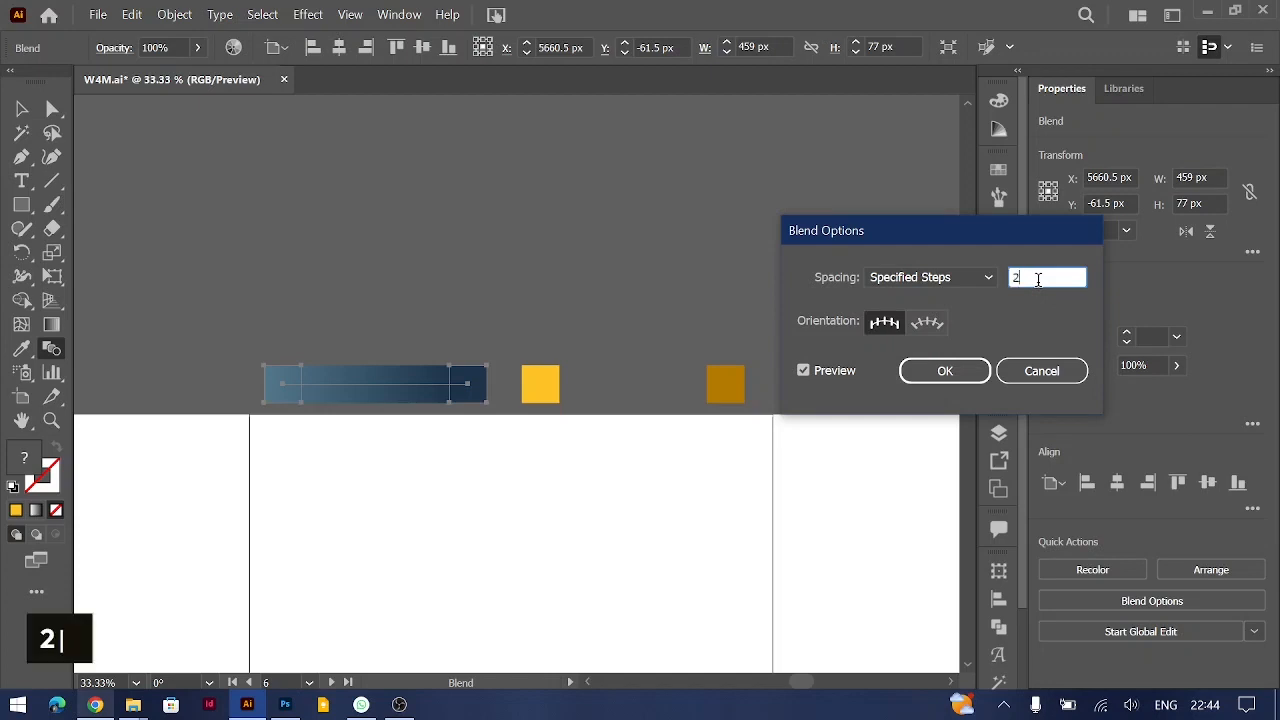
{"action": "left_click", "coordinate": [946, 369]}
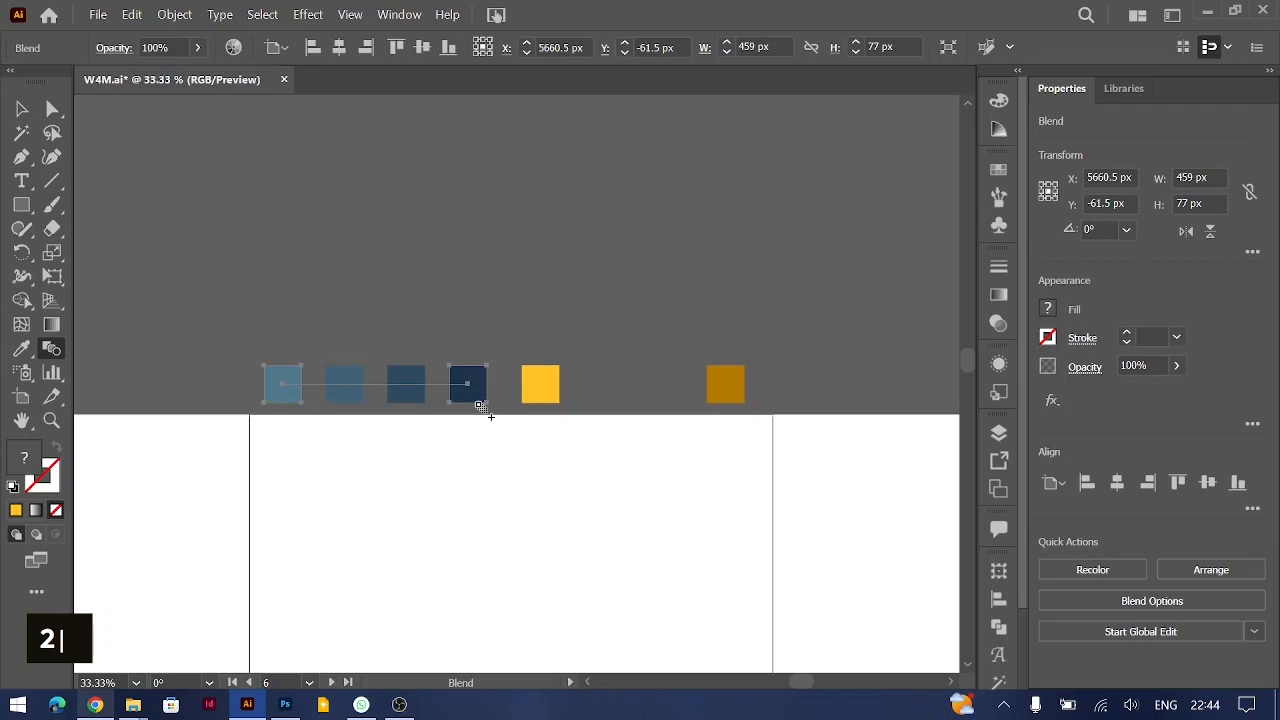
{"action": "left_click", "coordinate": [20, 108]}
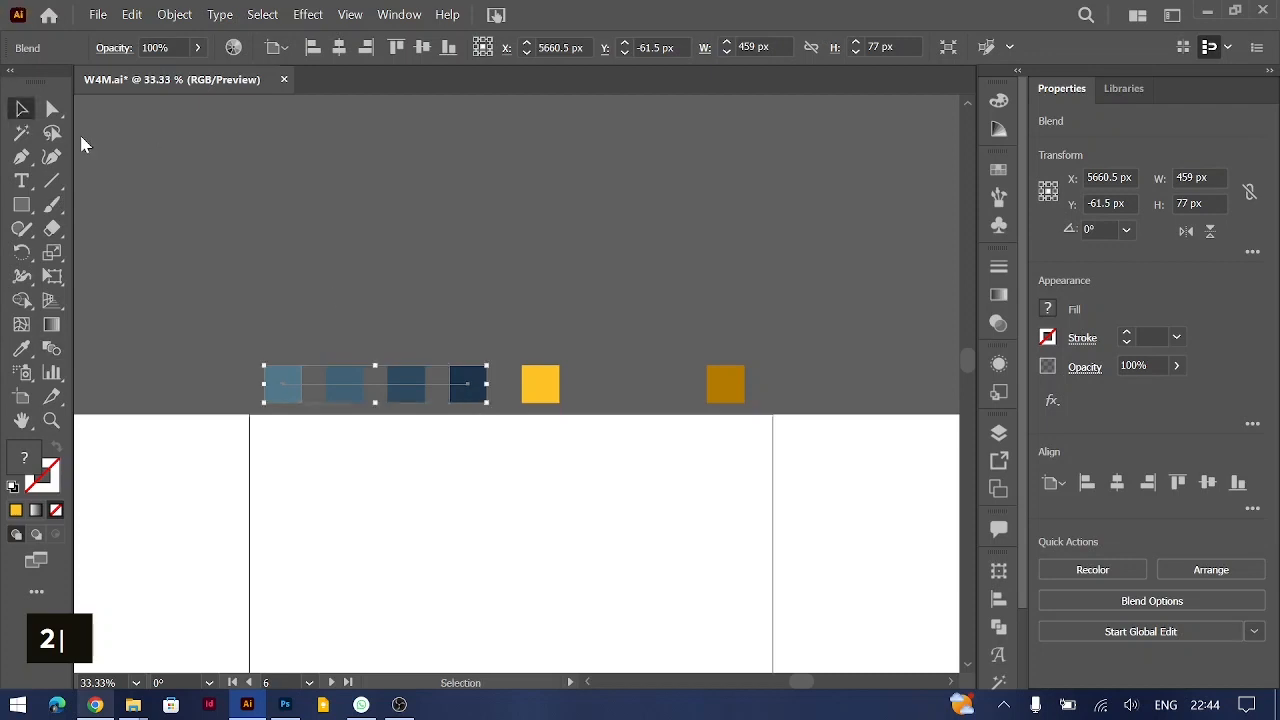
Step: Expand the blue blend's object and fill, then test-move the resulting group upward and undo the move
{"action": "left_click", "coordinate": [176, 16]}
{"action": "left_click", "coordinate": [245, 226]}
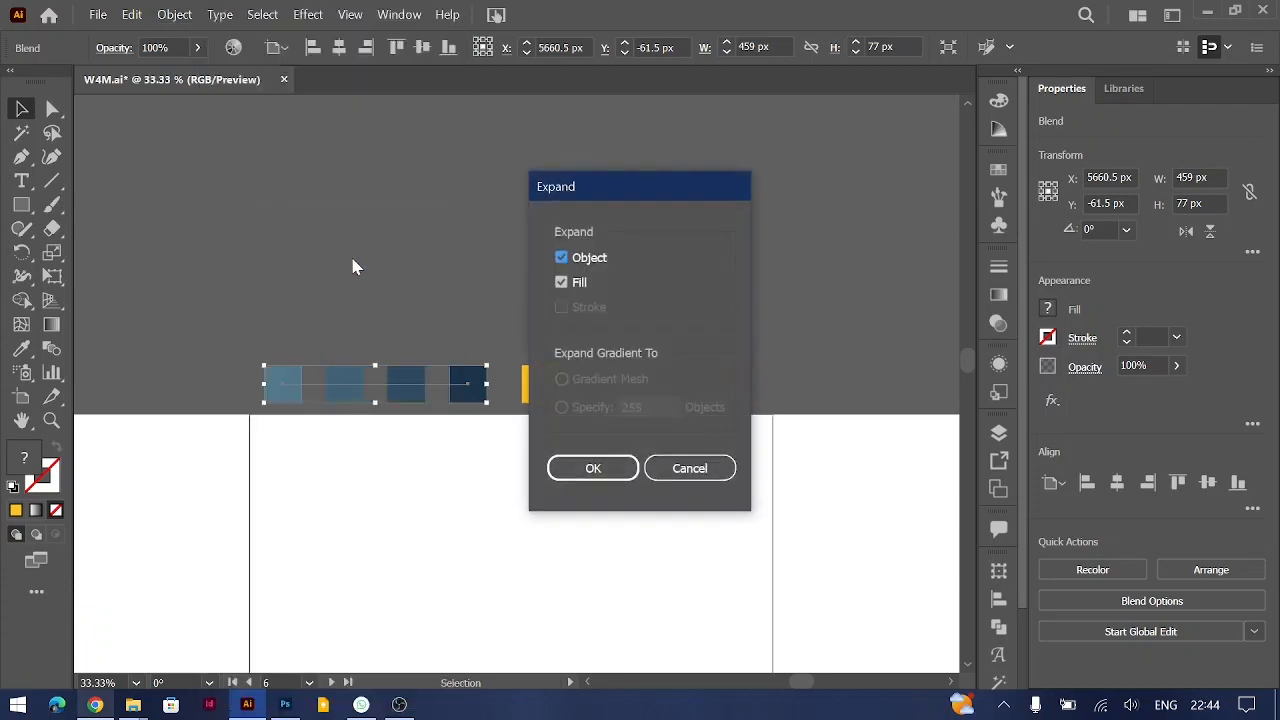
{"action": "left_click", "coordinate": [586, 468]}
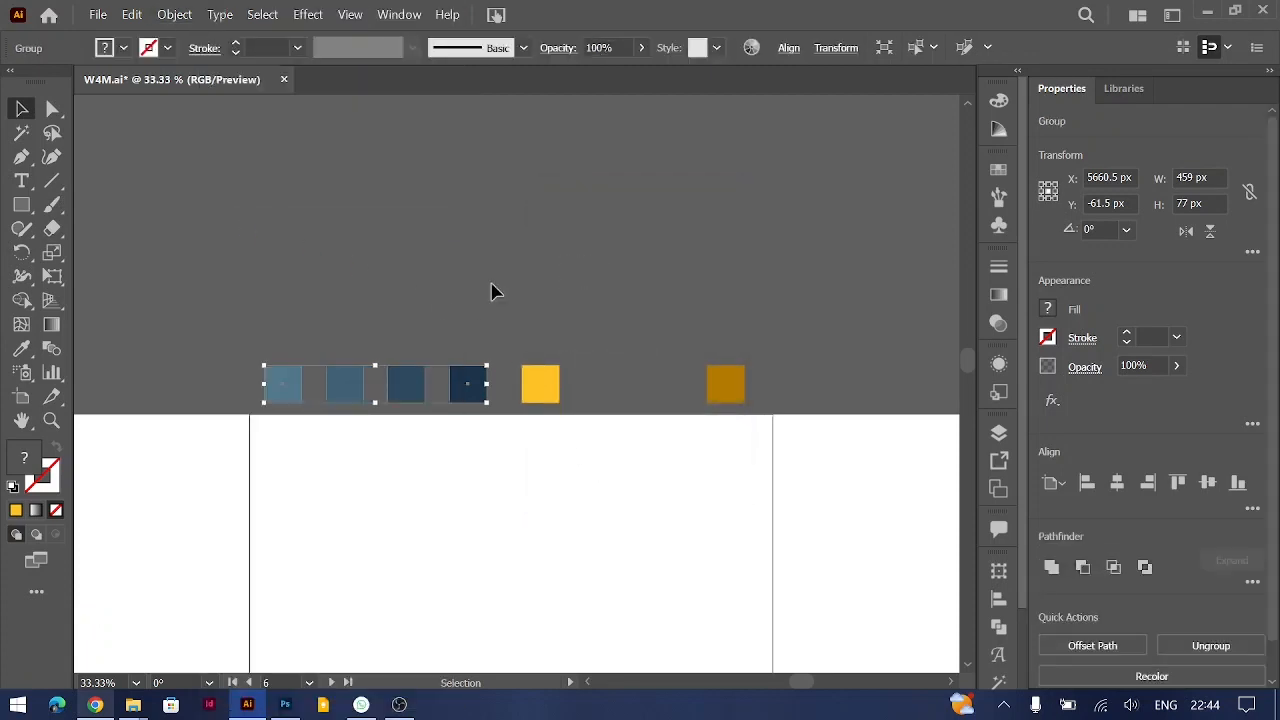
{"action": "left_click", "coordinate": [455, 280]}
{"action": "left_click_drag", "start_coordinate": [412, 386], "coordinate": [410, 330]}
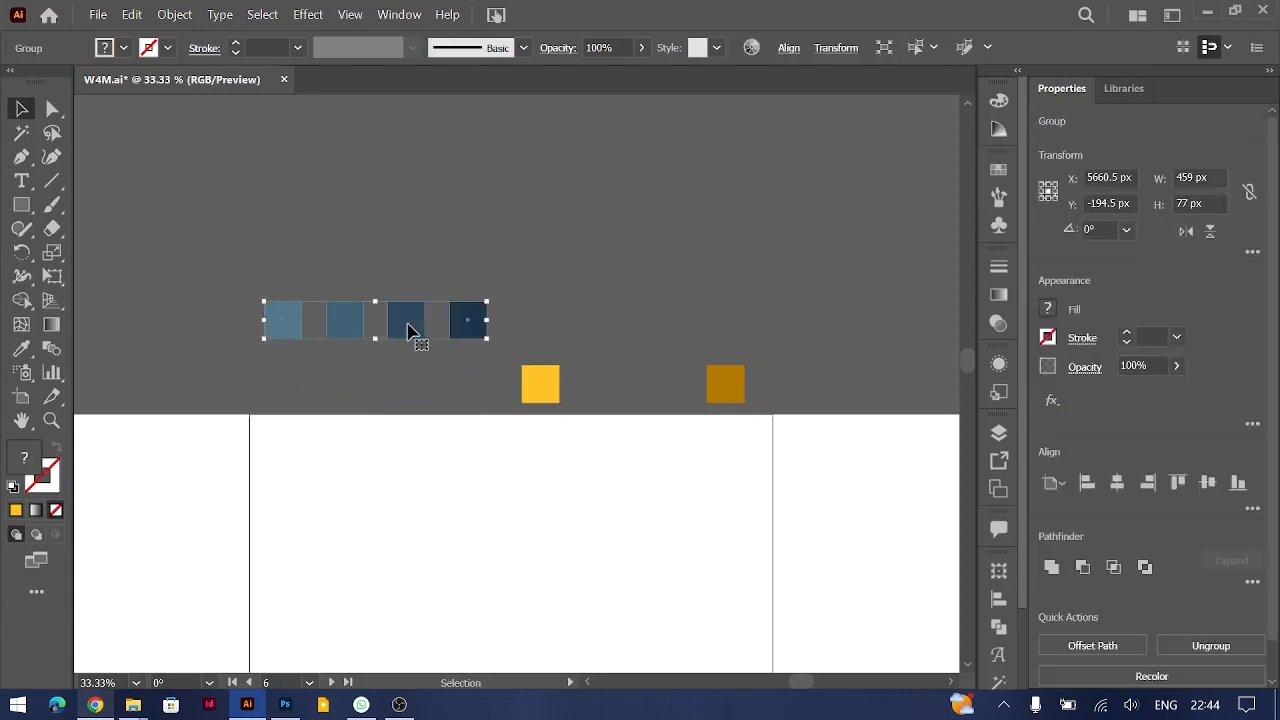
{"action": "key", "text": "ctrl+z"}
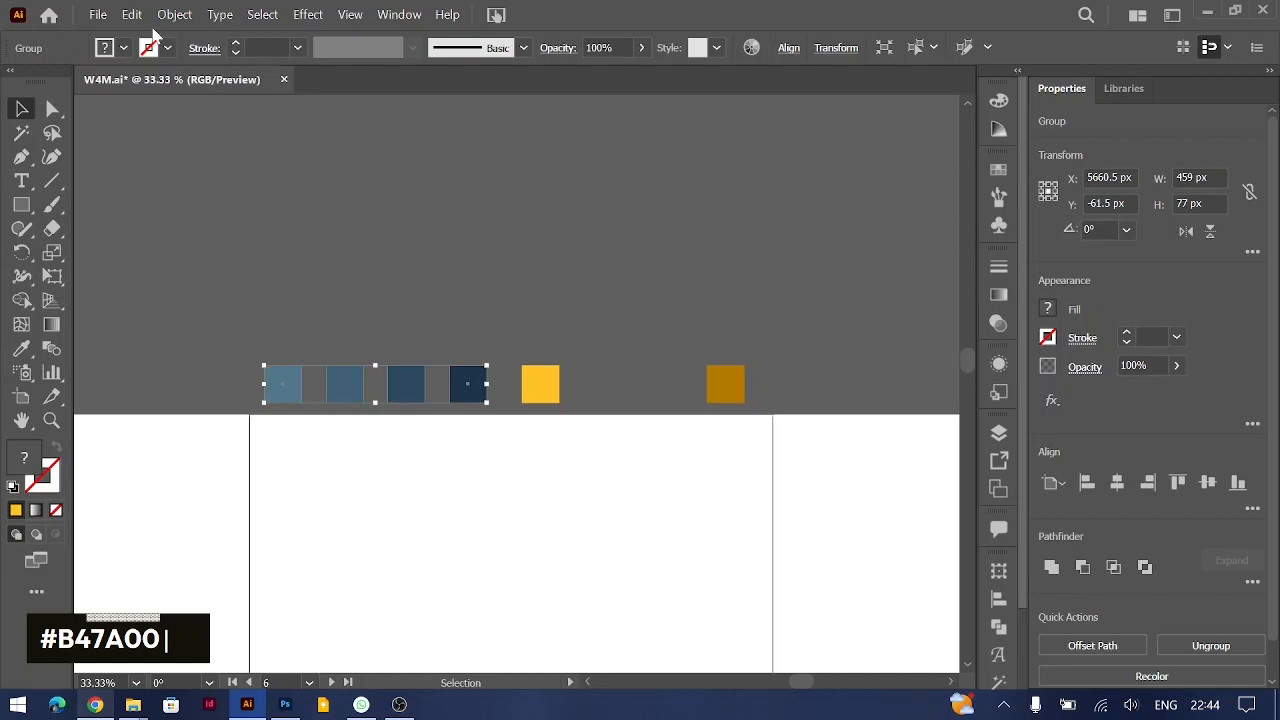
Step: Ungroup the expanded blue squares, test-move the third one upward, and undo that move
{"action": "right_click", "coordinate": [403, 383]}
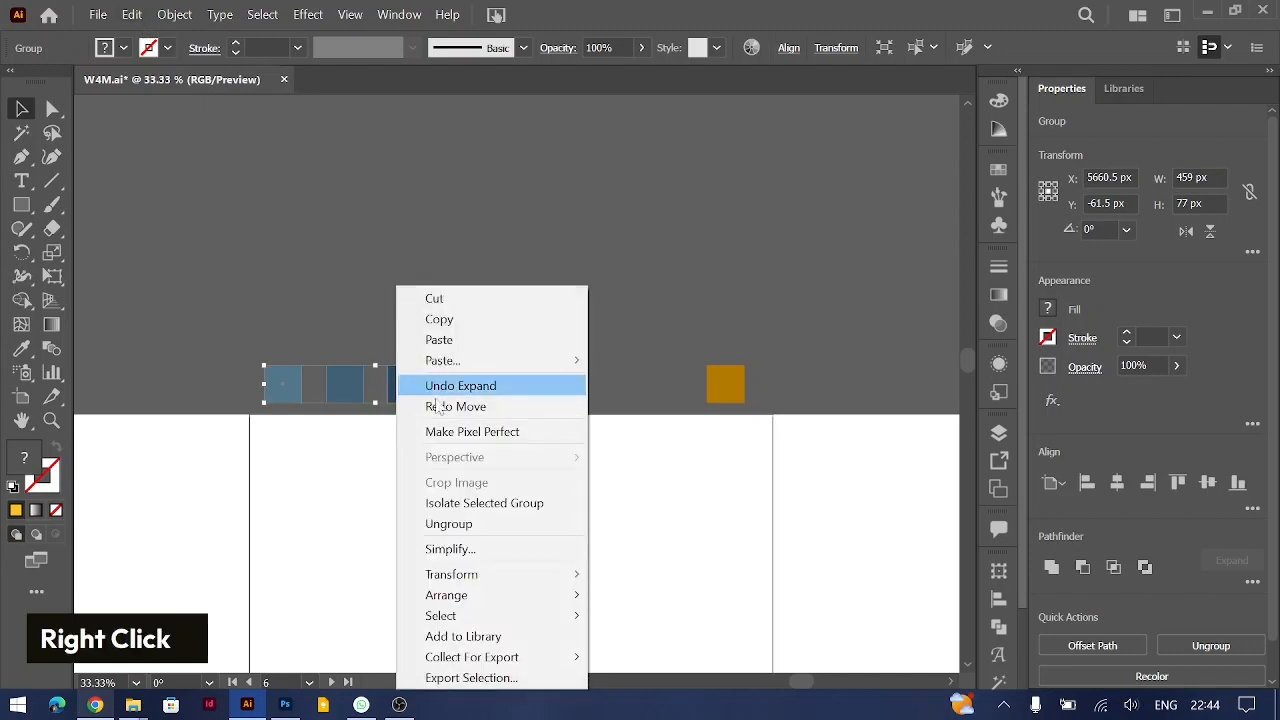
{"action": "left_click", "coordinate": [478, 523]}
{"action": "left_click", "coordinate": [411, 263]}
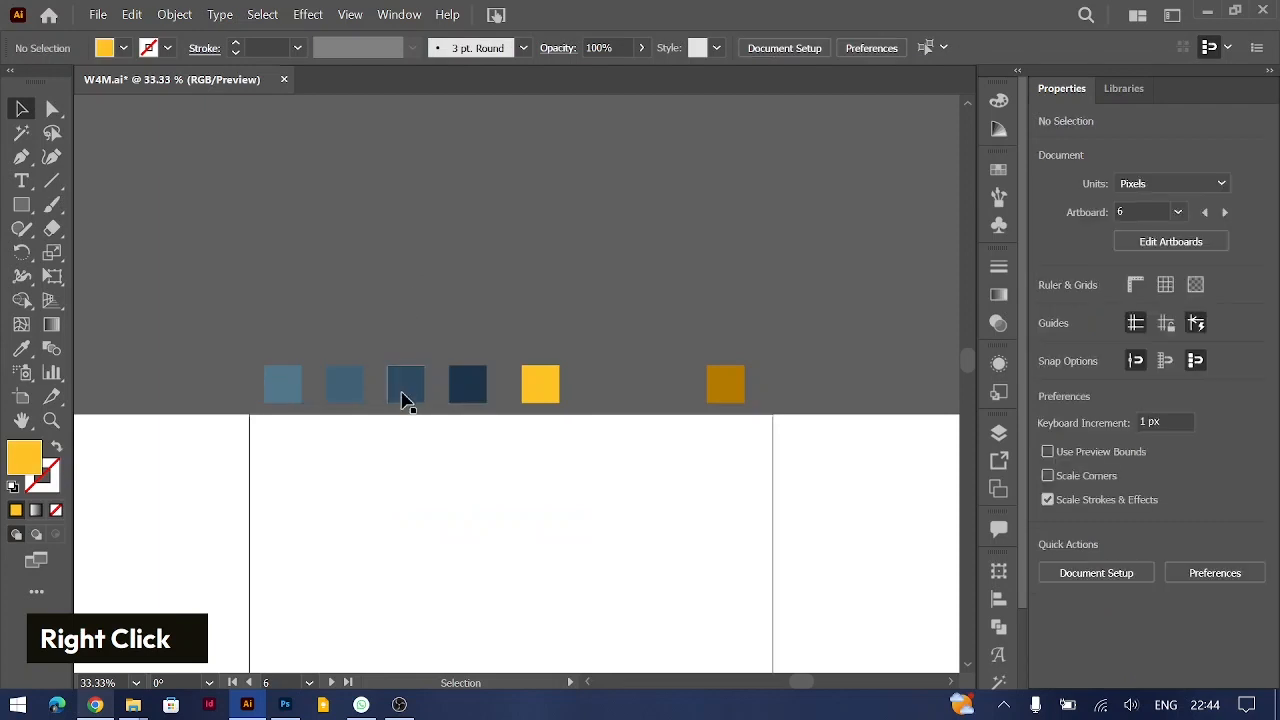
{"action": "left_click_drag", "start_coordinate": [406, 400], "coordinate": [405, 254]}
{"action": "key", "text": "ctrl+z"}
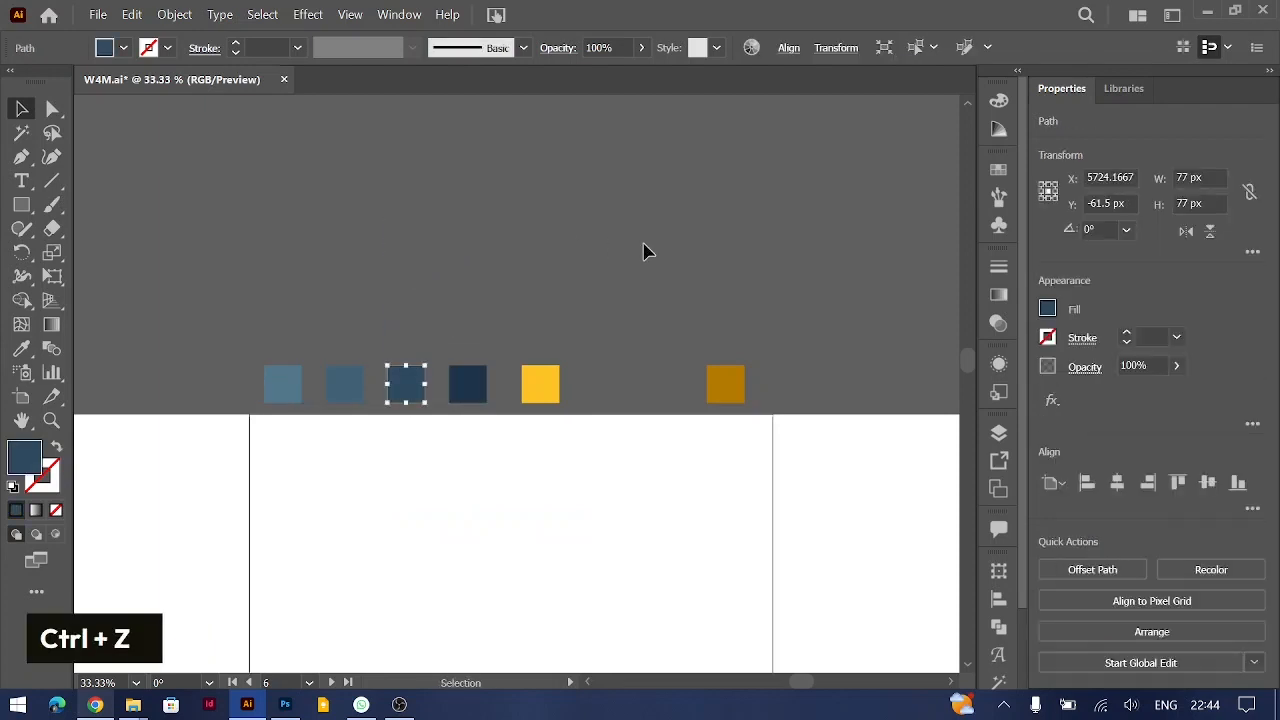
{"action": "left_click", "coordinate": [643, 266]}
{"action": "left_click_drag", "start_coordinate": [685, 415], "coordinate": [727, 428]}
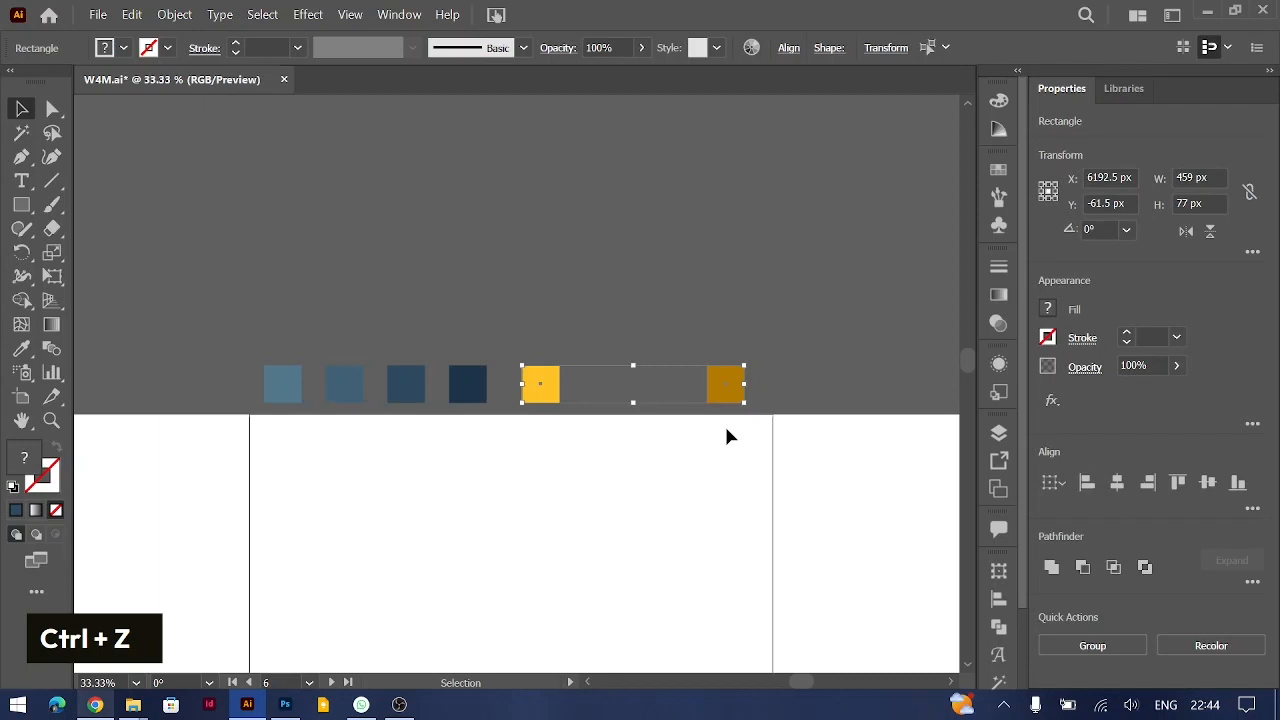
{"action": "left_click", "coordinate": [175, 14]}
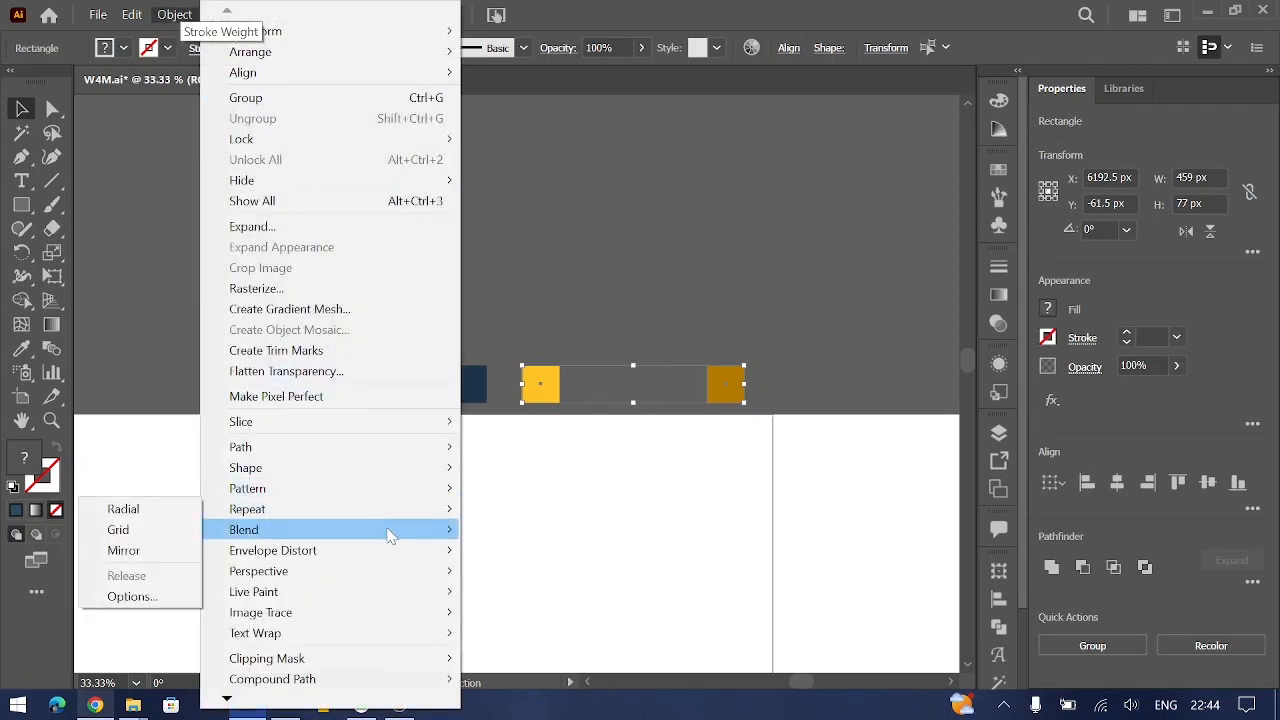
{"action": "mouse_move", "coordinate": [390, 537]}
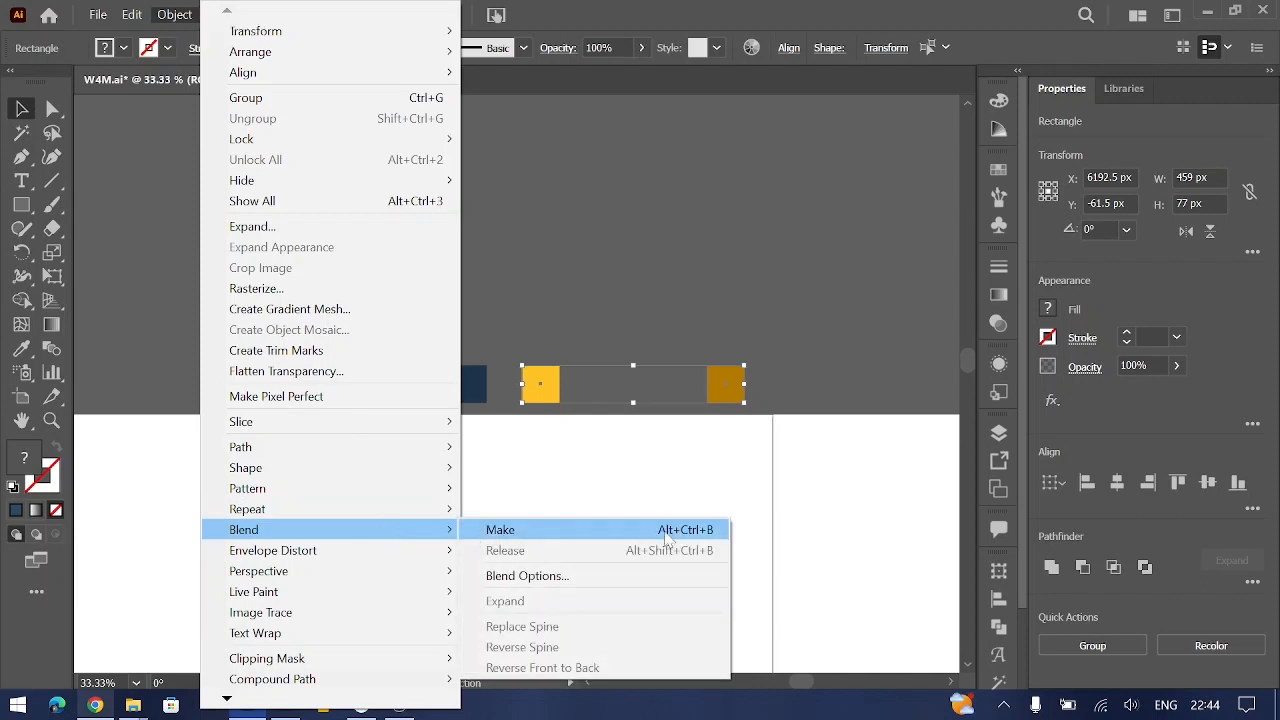
{"action": "left_click", "coordinate": [707, 275]}
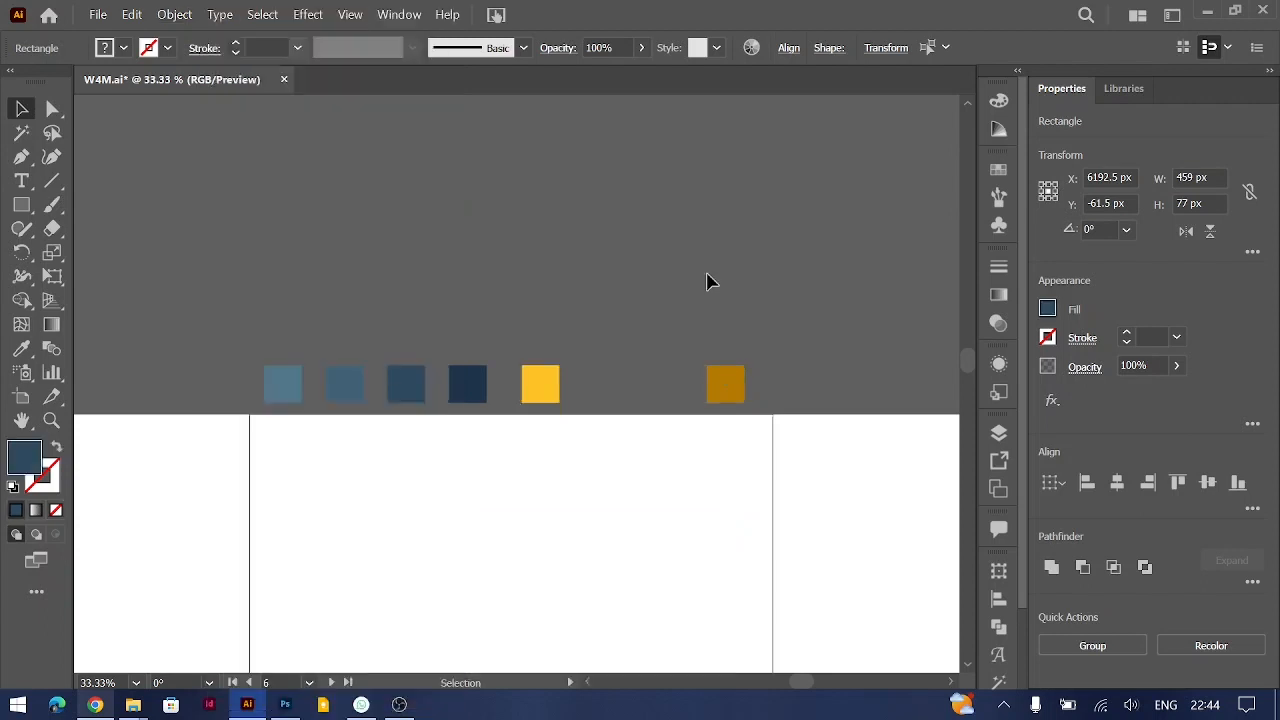
Step: Blend the yellow and dark ochre squares, setting the spacing to Specified Steps with a value of 2
{"action": "left_click_drag", "start_coordinate": [498, 345], "coordinate": [753, 452]}
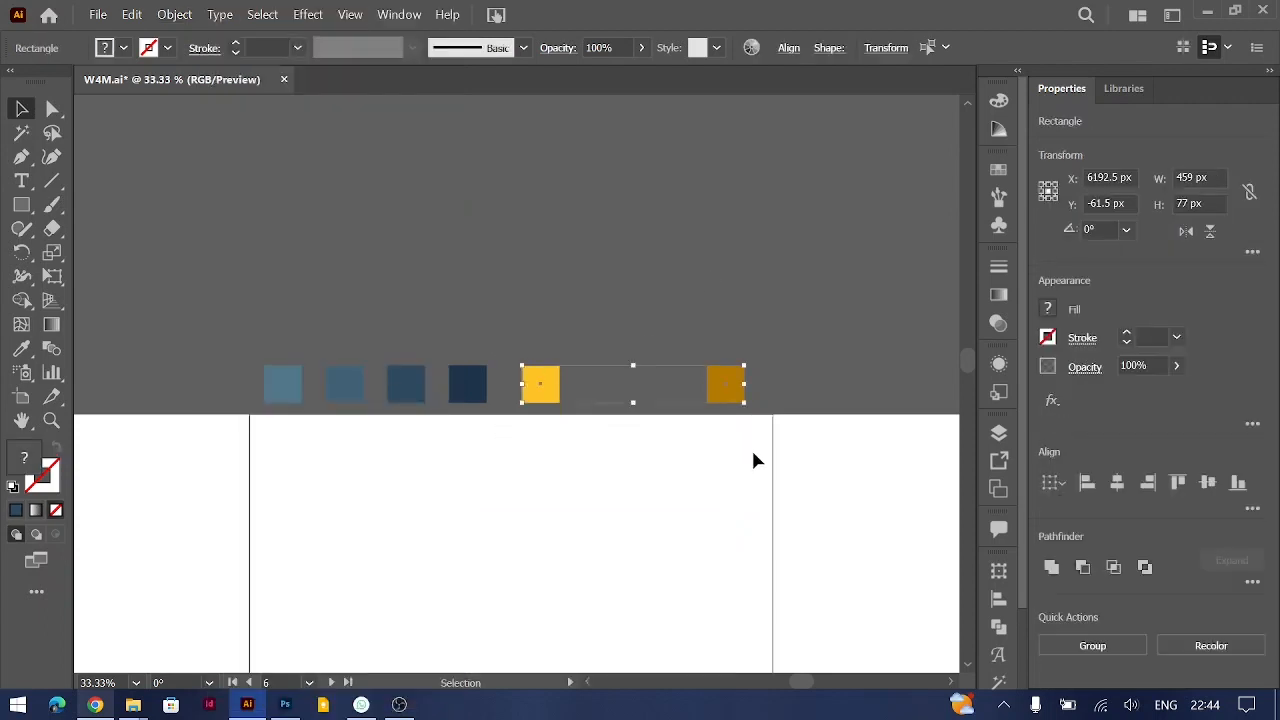
{"action": "key", "text": "ctrl+alt+b"}
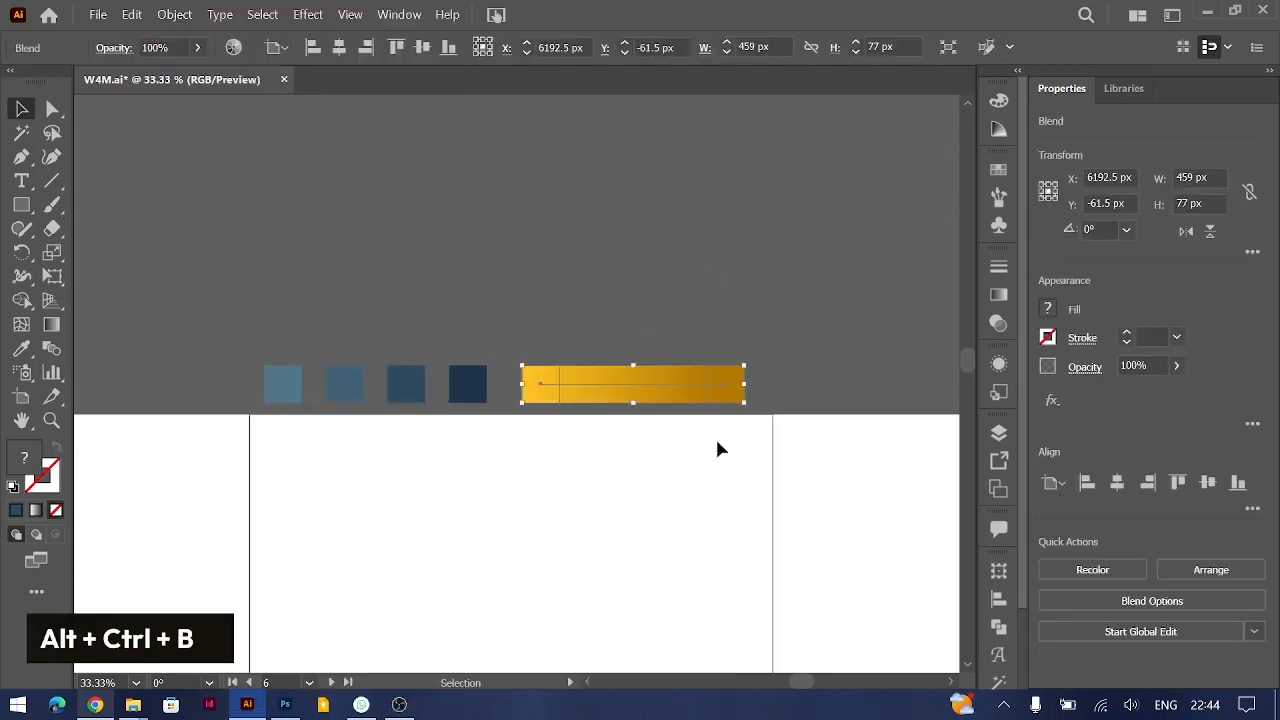
{"action": "double_click", "coordinate": [52, 347]}
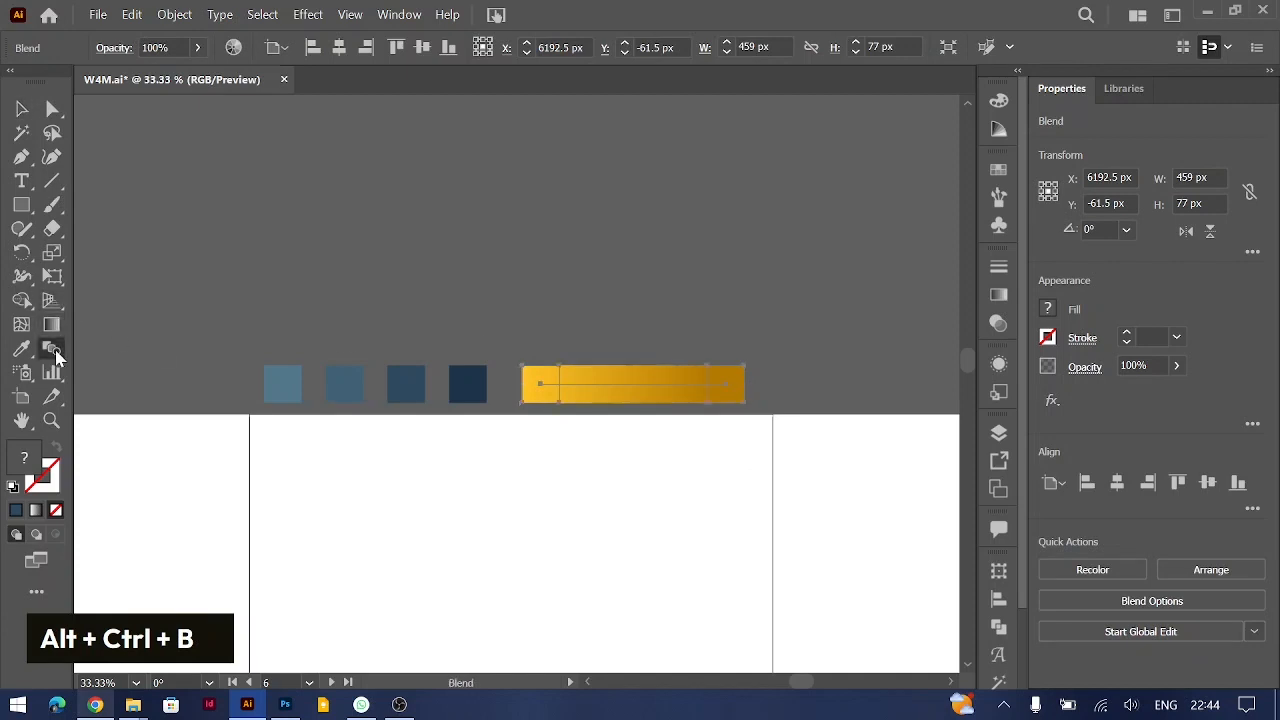
{"action": "left_click", "coordinate": [890, 284]}
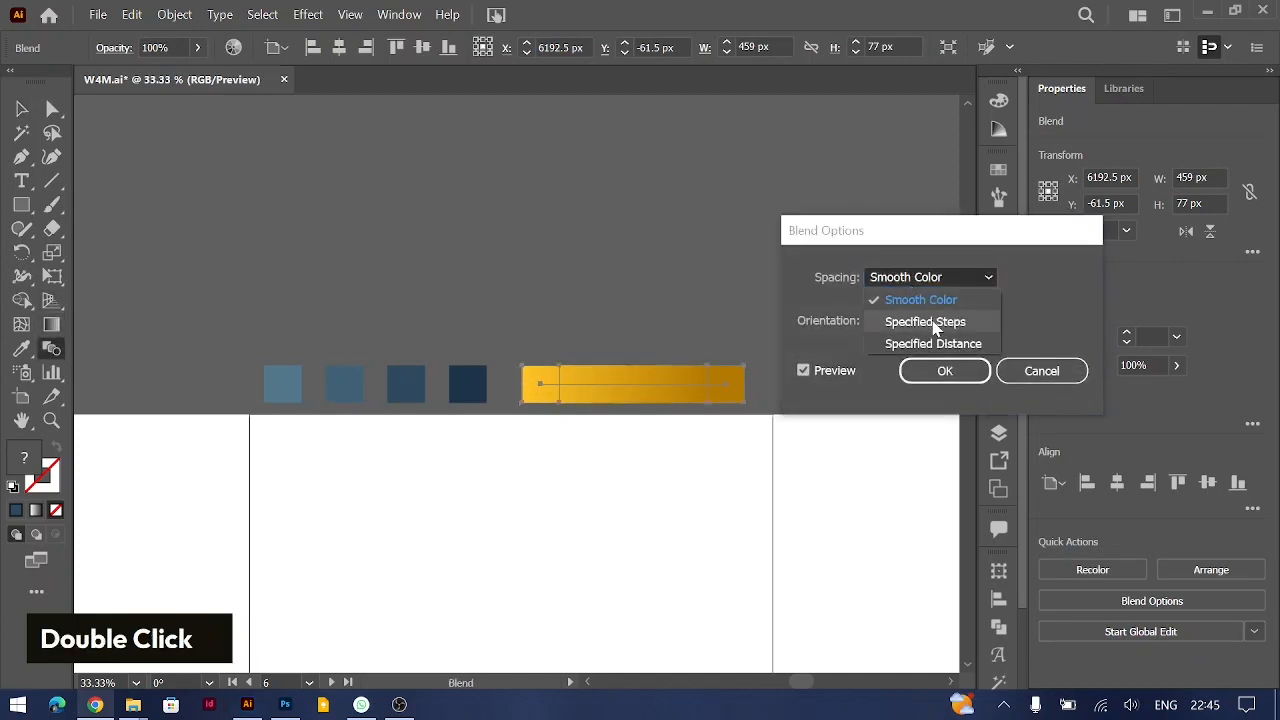
{"action": "left_click", "coordinate": [857, 322]}
{"action": "type", "text": "2"}
{"action": "key", "text": "Return"}
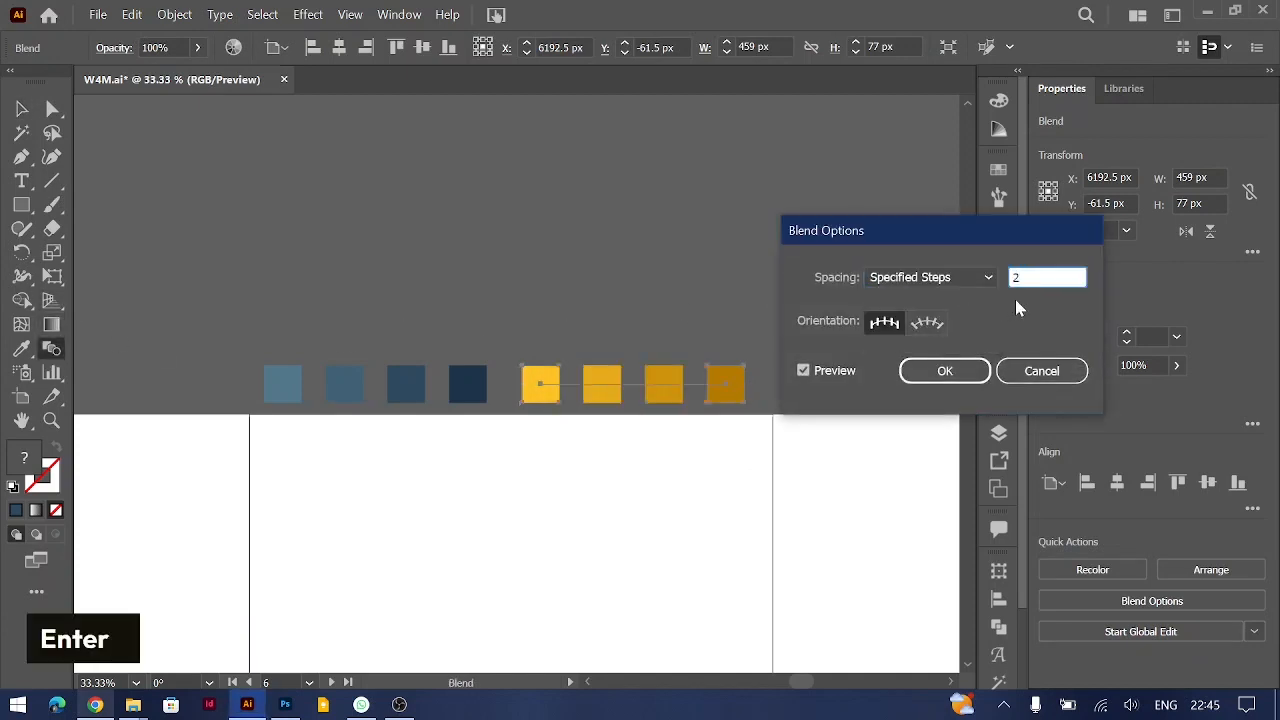
Step: Expand the yellow blend's object and fill, and ungroup the resulting squares
{"action": "left_click", "coordinate": [174, 14]}
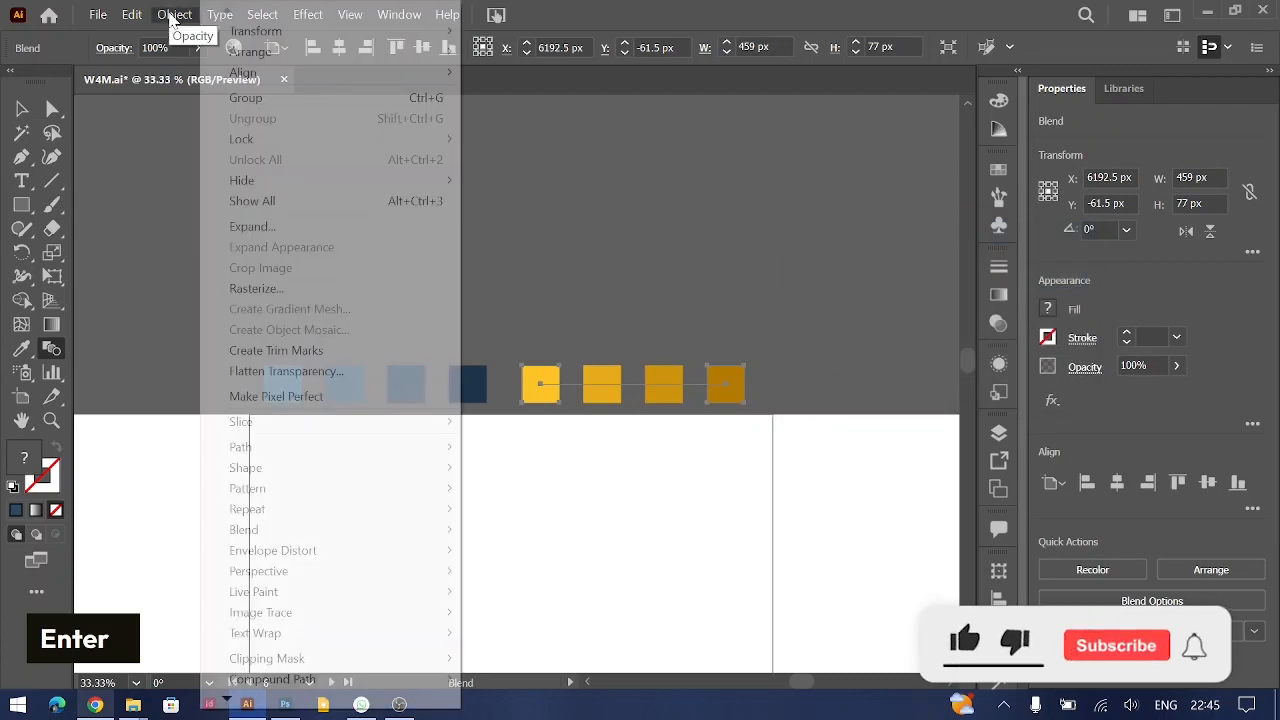
{"action": "left_click", "coordinate": [265, 227]}
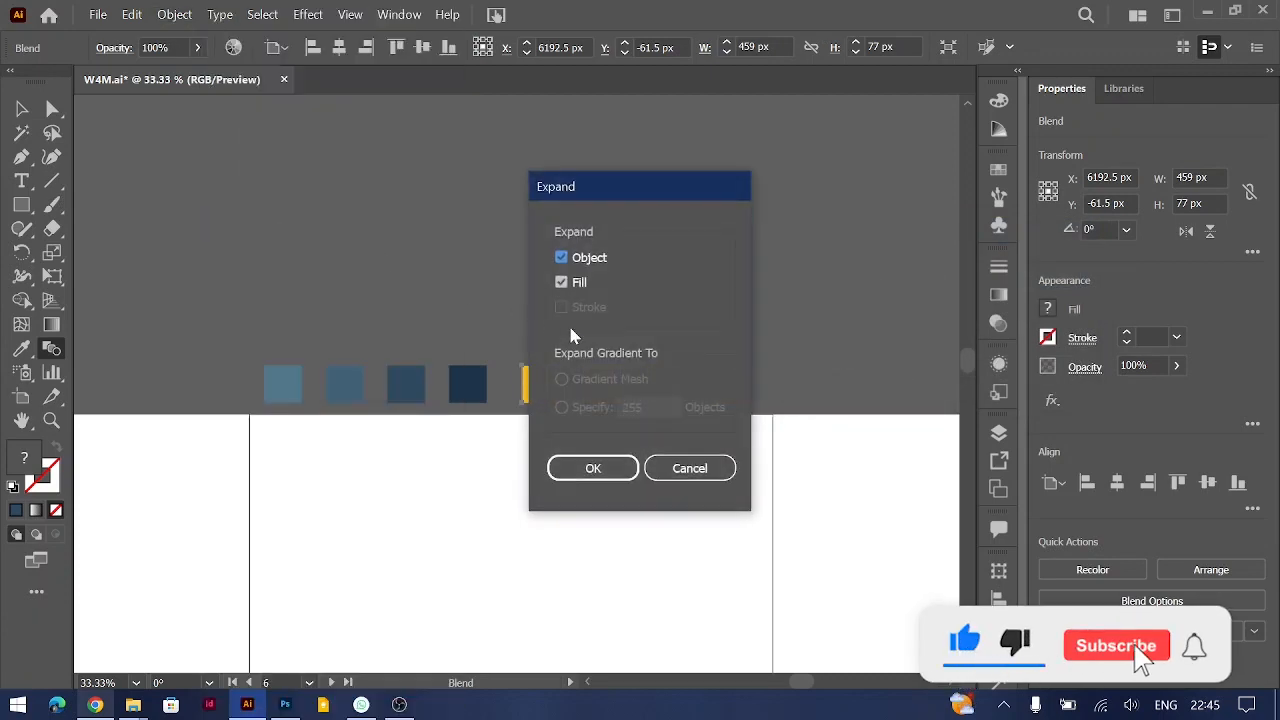
{"action": "key", "text": "Return"}
{"action": "key", "text": "v"}
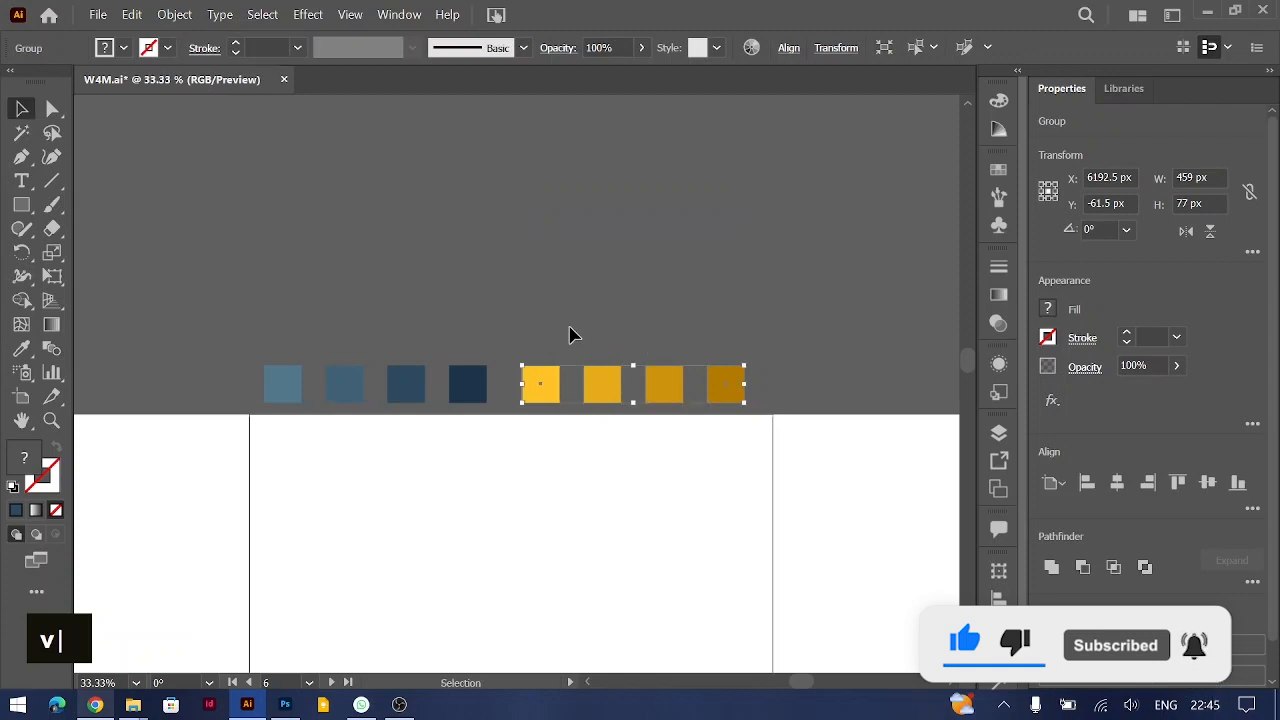
{"action": "right_click", "coordinate": [601, 394]}
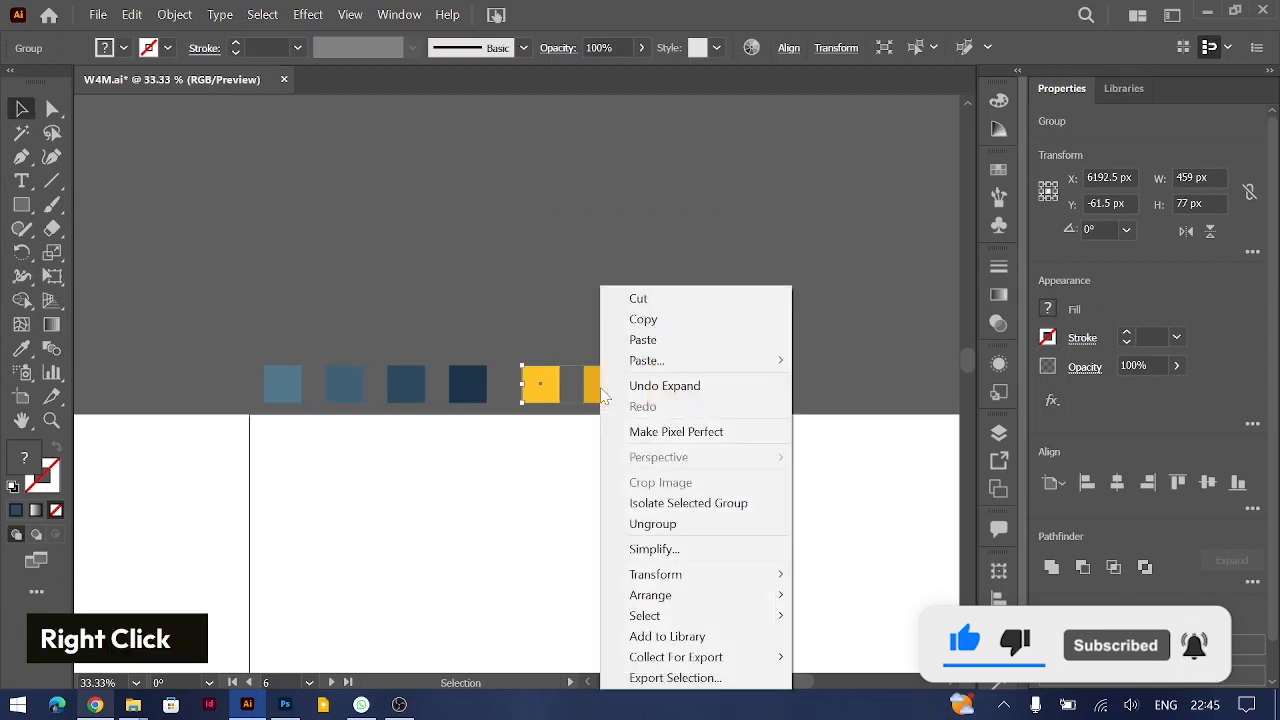
{"action": "left_click", "coordinate": [709, 9]}
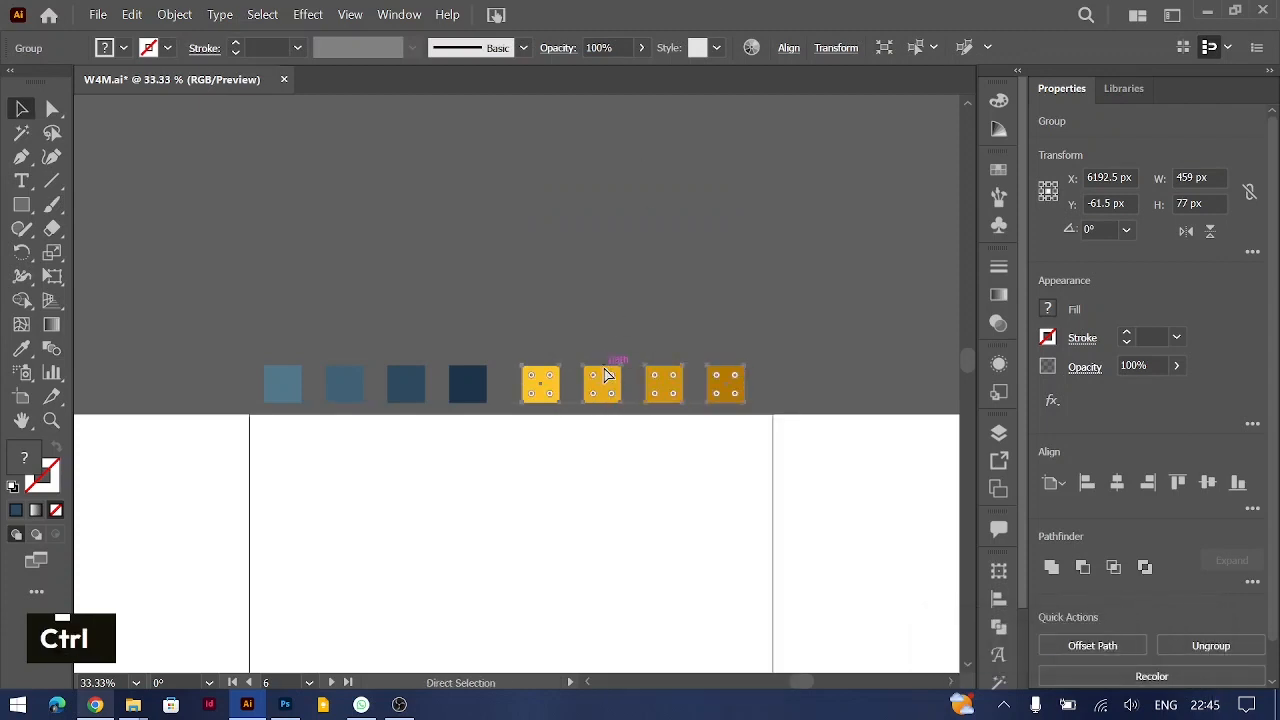
{"action": "key", "text": "ctrl+shift+g"}
{"action": "key", "text": "v"}
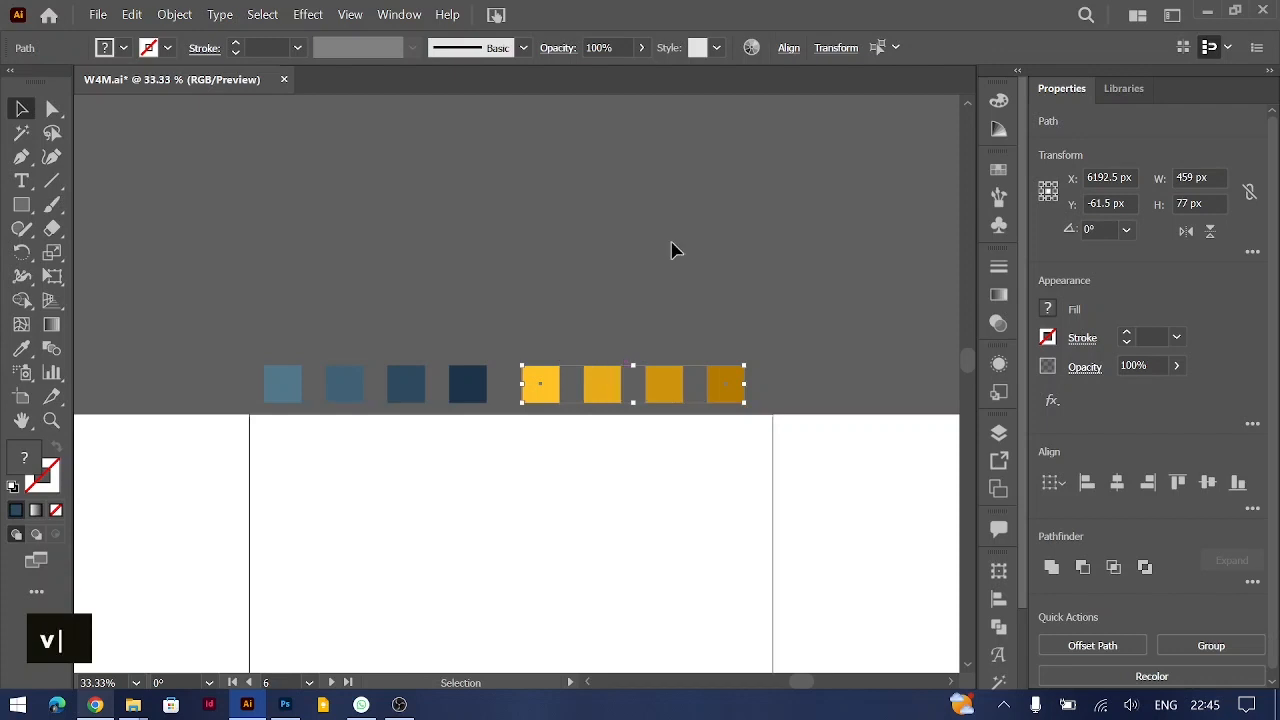
Step: Test-move the third yellow square on its own, undo the move, and clear the selection
{"action": "left_click", "coordinate": [491, 274]}
{"action": "left_click_drag", "start_coordinate": [537, 268], "coordinate": [657, 345]}
{"action": "left_click", "coordinate": [602, 429]}
{"action": "key", "text": "ctrl+z"}
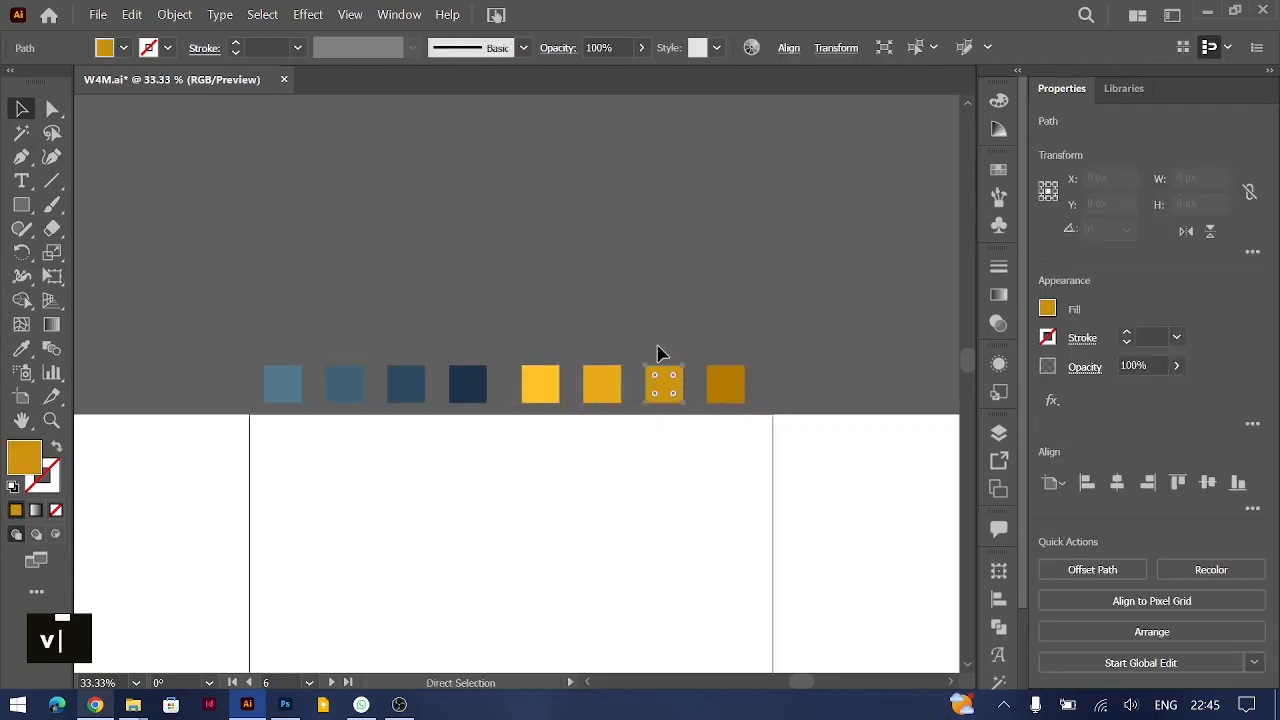
{"action": "left_click", "coordinate": [713, 528]}
Step: Switch to the Pigment page in the browser
{"action": "scroll", "coordinate": [713, 528], "scroll_direction": "down", "scroll_amount": 1}
{"action": "scroll", "coordinate": [713, 528], "scroll_direction": "up", "scroll_amount": 1}
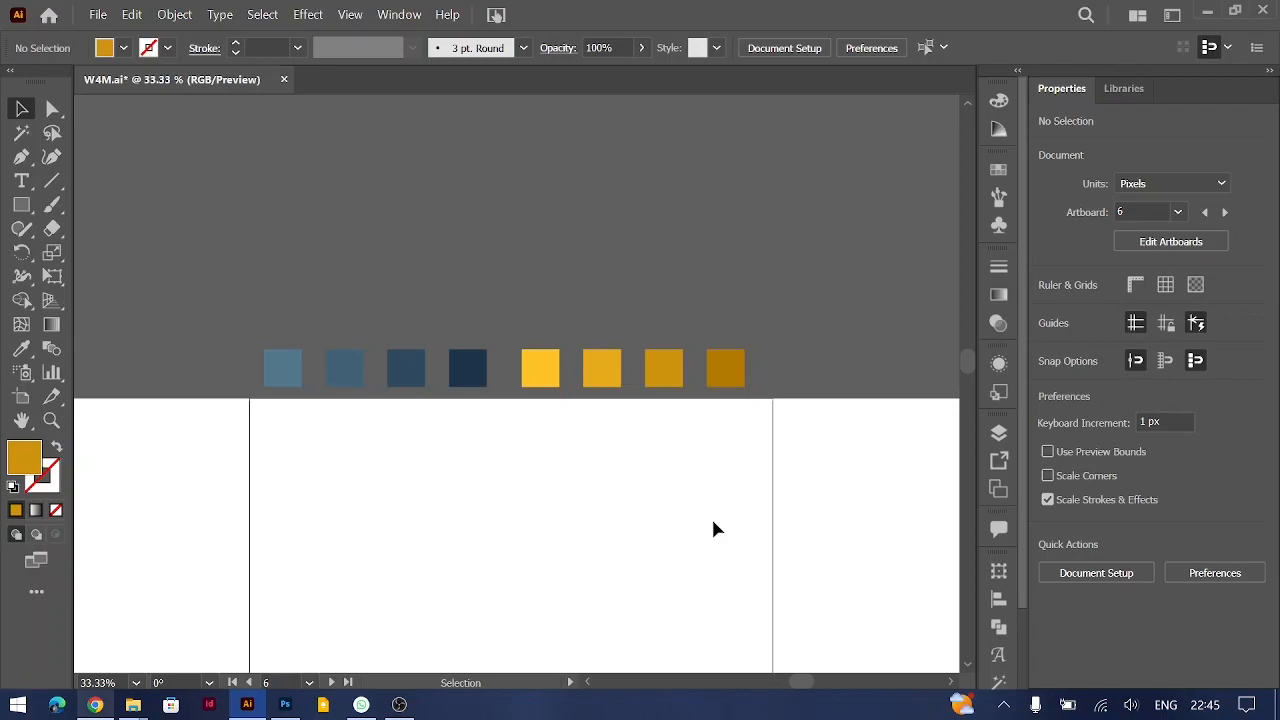
{"action": "key", "text": "alt+Tab"}
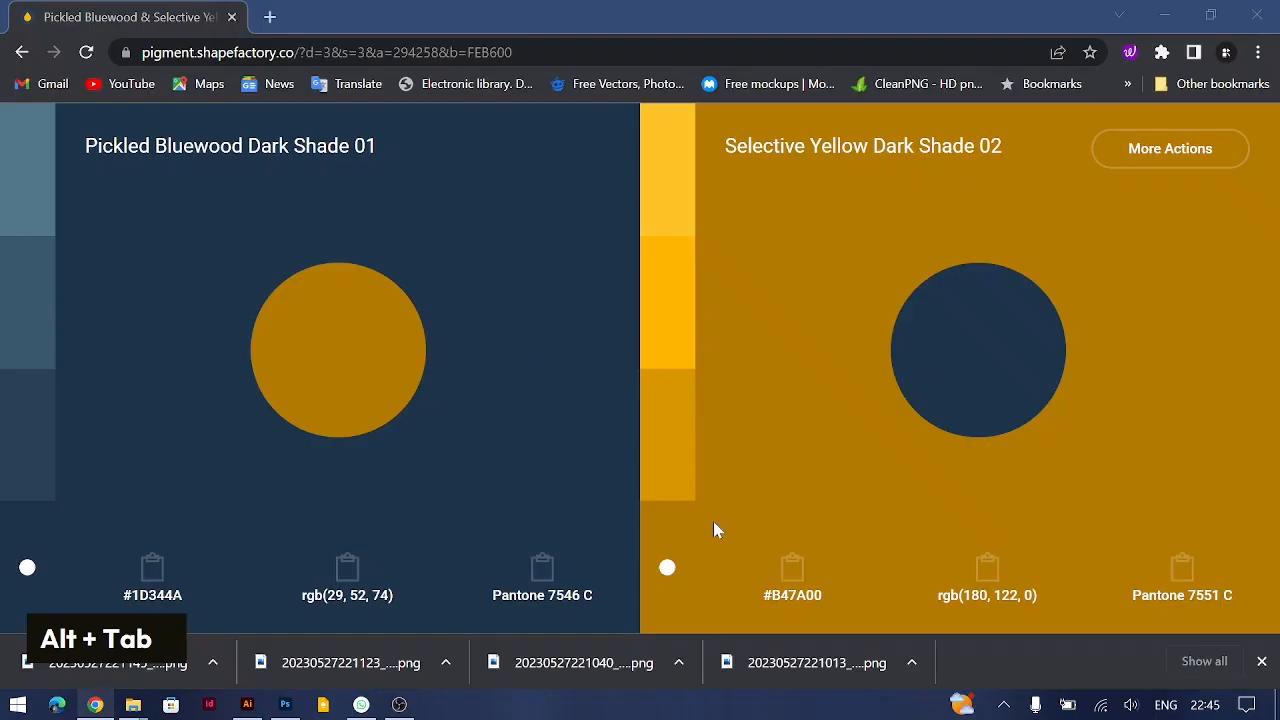